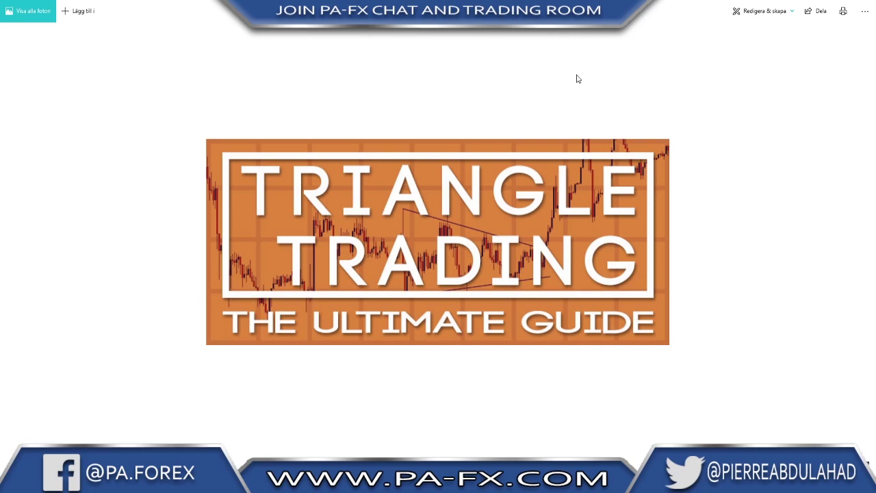
- Switch from the photo viewer to TradingView and examine the latest candles on the weekly DXY chart
left_click(818, 1)
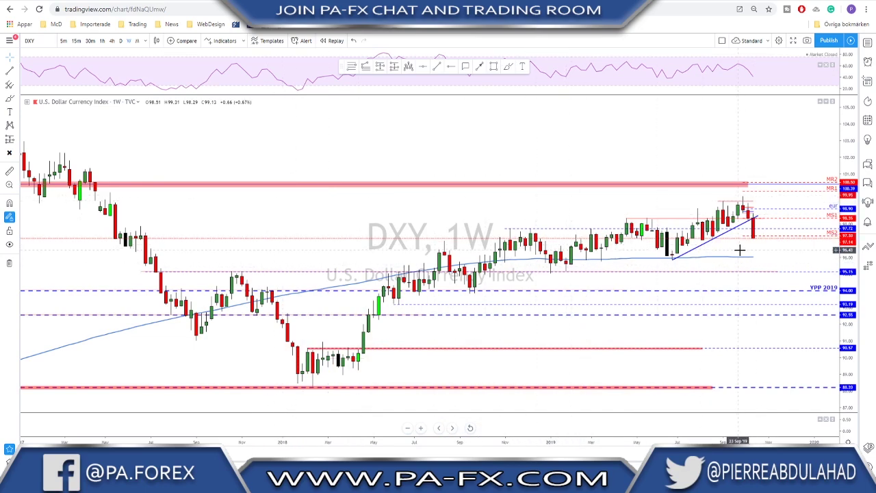
left_click_drag(740, 250, 659, 254)
scroll(587, 242, "up", 1)
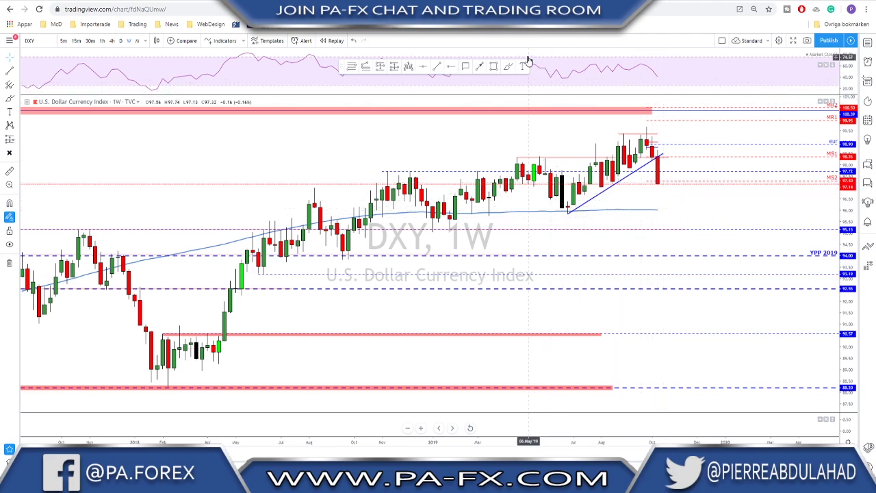
- Brush-mark the June 2019 low on the weekly DXY chart, trace the October decline on the daily chart, and remove both markings
left_click(507, 66)
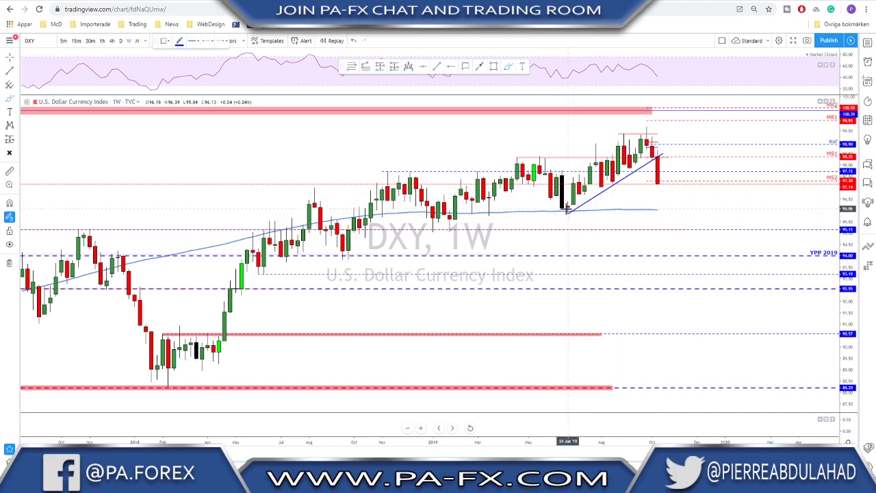
mouse_move(567, 205)
left_mouse_down()
mouse_move(570, 215)
mouse_move(688, 213)
left_mouse_up()
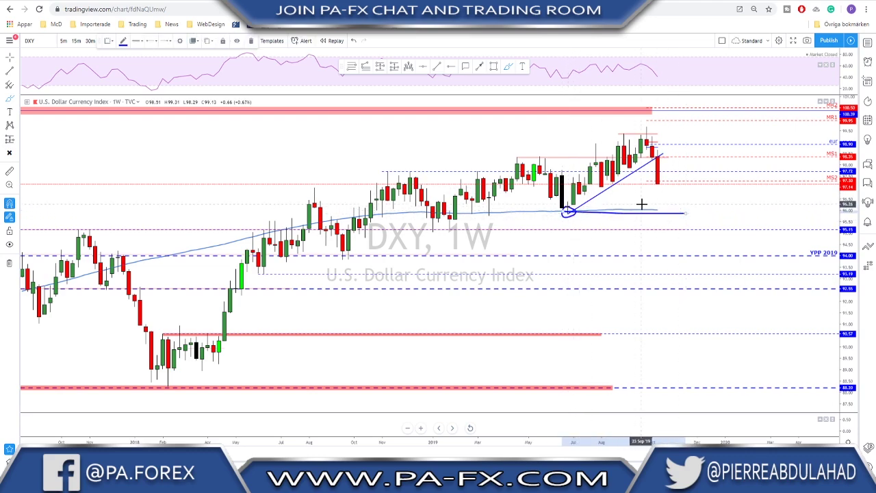
key("ctrl+z")
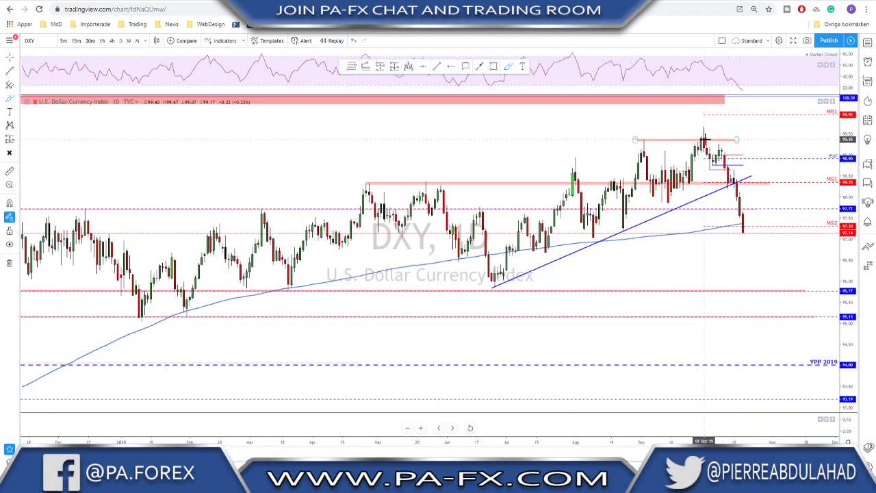
left_click_drag(703, 134, 748, 234)
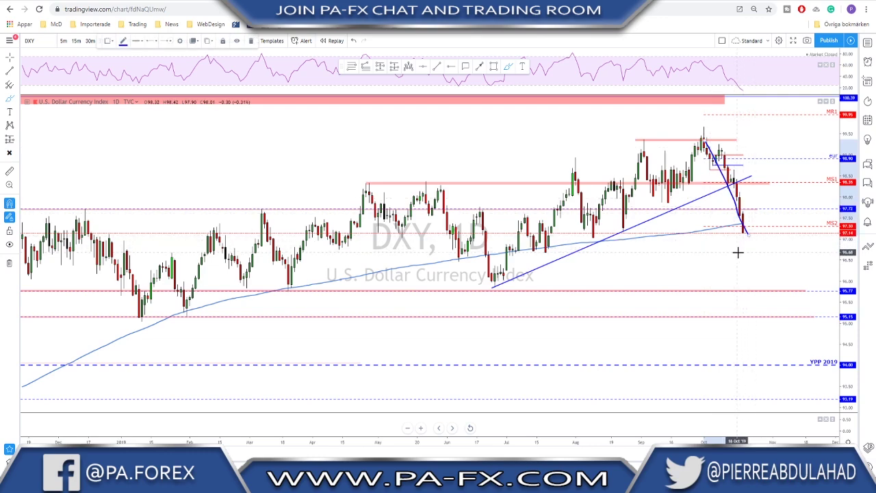
key("Delete")
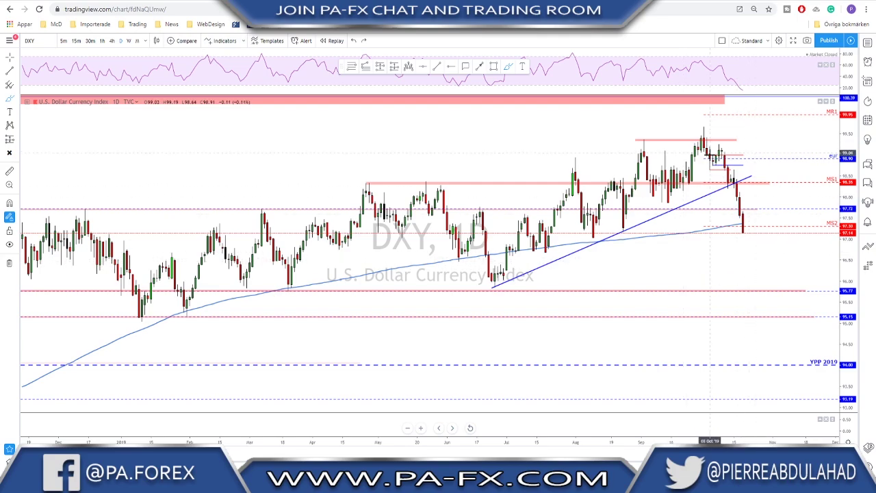
- Move the floating drawing-tools bar up off the RSI pane of the daily DXY chart
left_click_drag(741, 242, 689, 248)
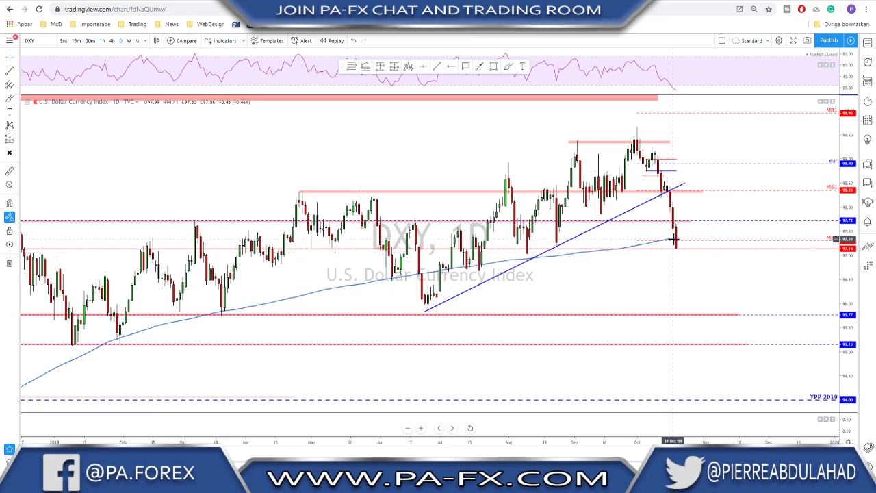
scroll(657, 245, "down", 2)
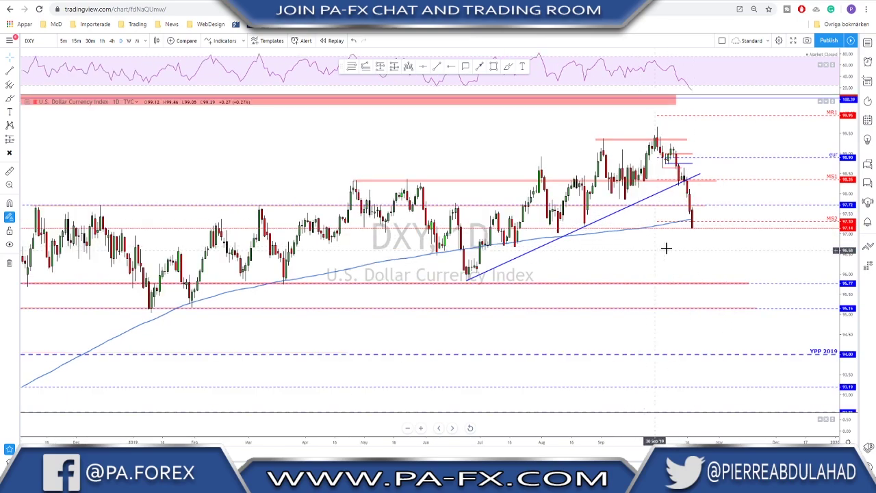
scroll(679, 248, "up", 2)
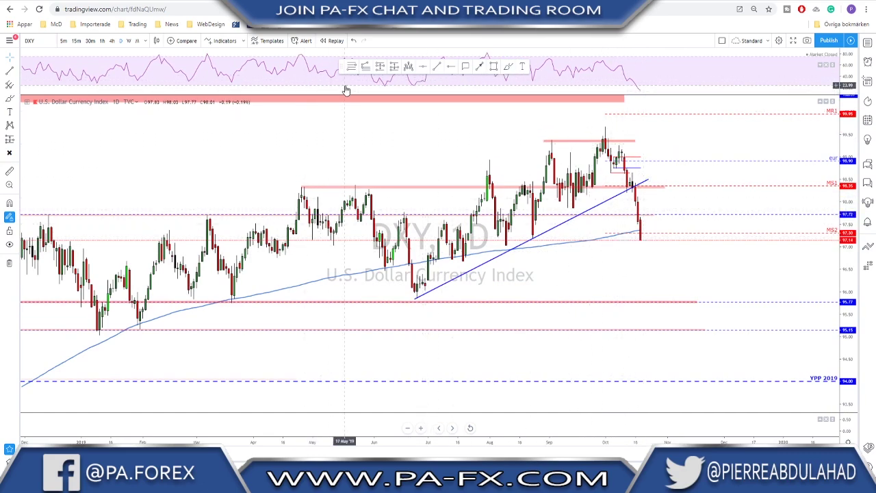
left_click_drag(346, 67, 346, 31)
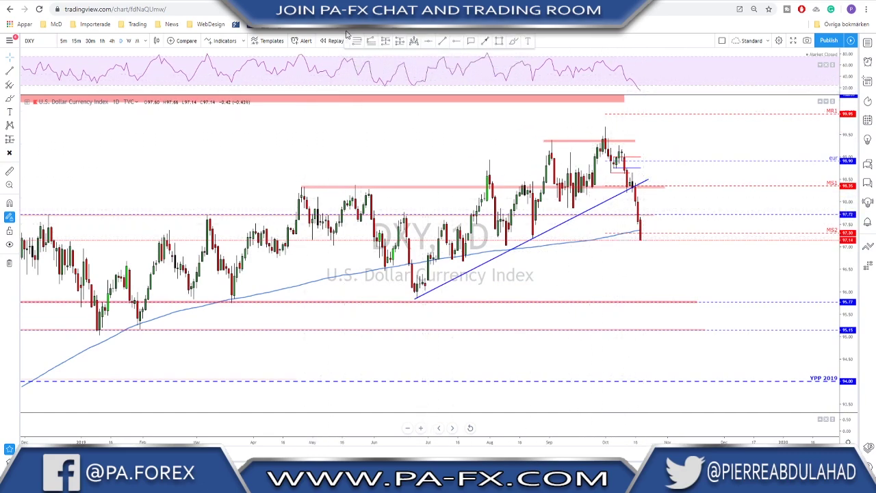
- Sketch a Brush path rebounding from the latest DXY low past 97.72 and falling back, and undo it
left_click(514, 42)
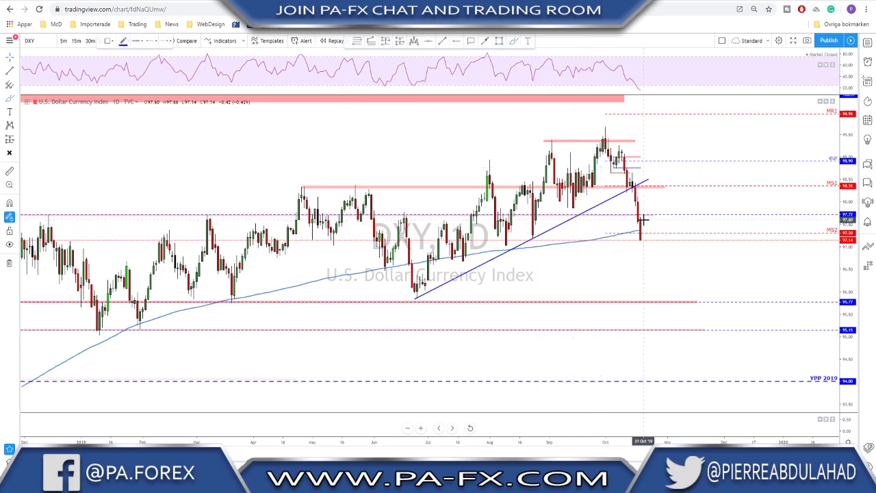
mouse_move(640, 239)
left_mouse_down()
mouse_move(670, 206)
mouse_move(681, 243)
left_mouse_up()
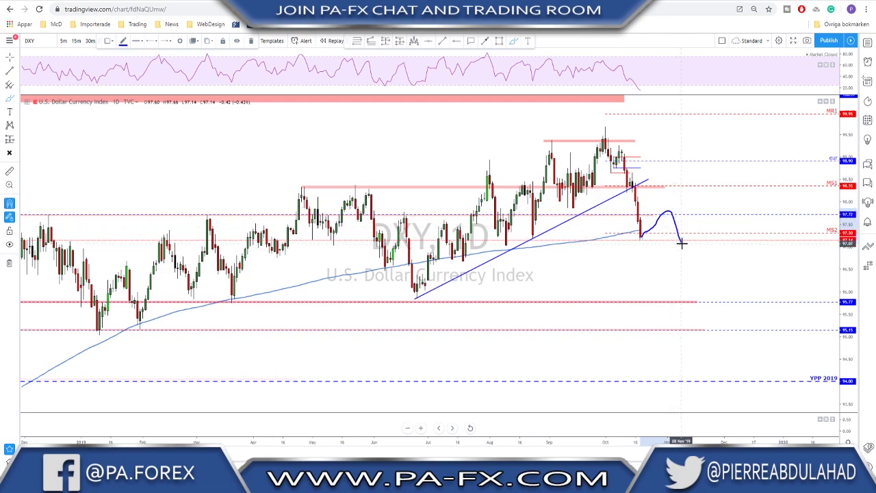
key("ctrl+z")
- Circle the three earlier DXY highs at 97.72, sketch a rebound to that level with a drop back, and undo these markings
scroll(607, 241, "down", 2)
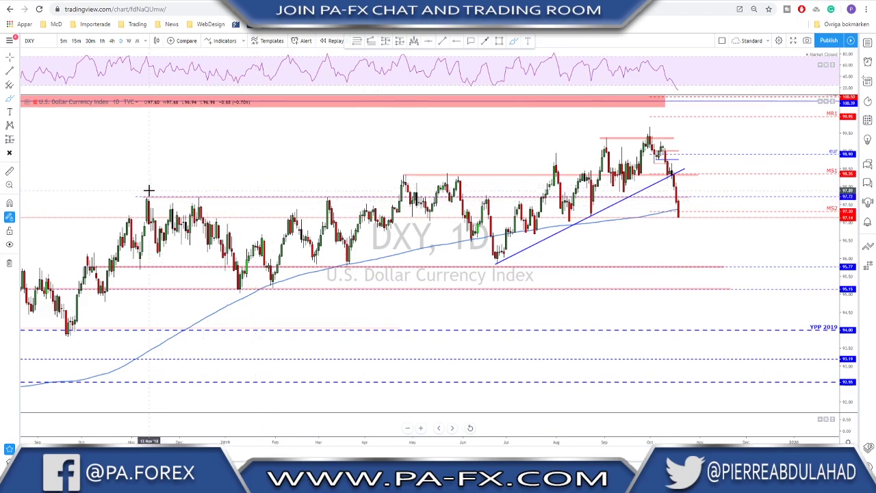
left_click_drag(148, 190, 193, 195)
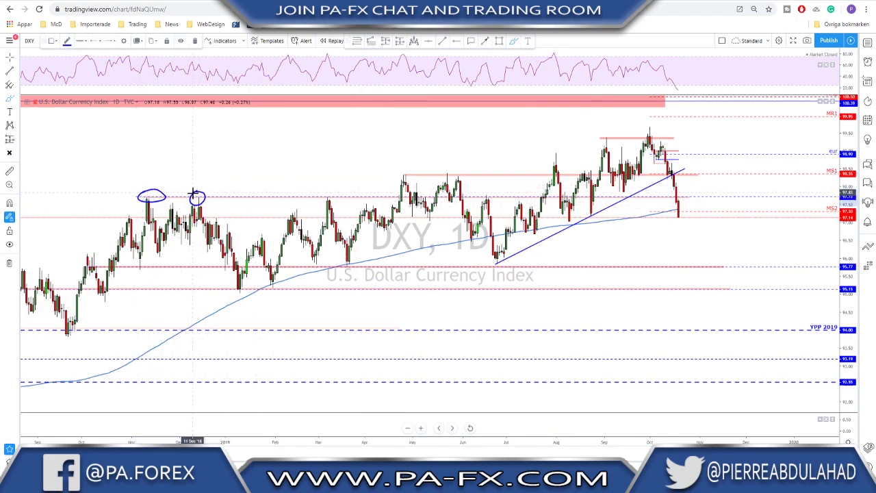
left_click_drag(328, 195, 332, 194)
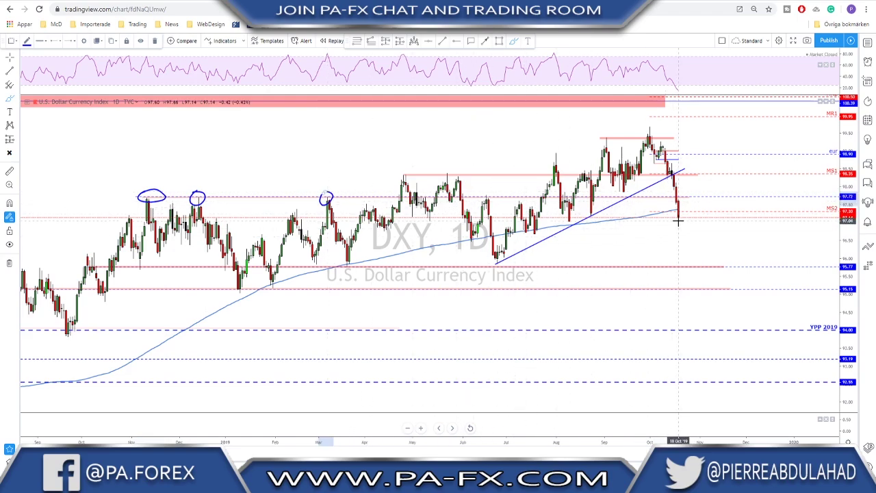
key("ctrl+z")
key("ctrl+z")
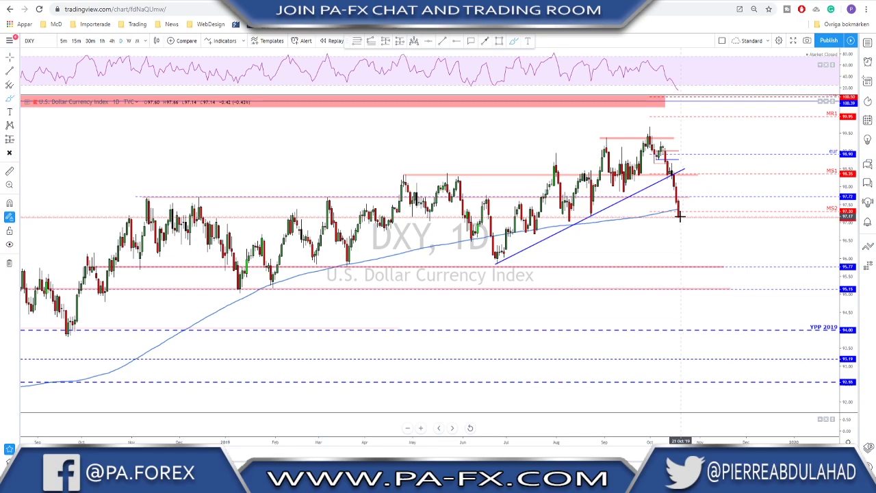
left_click_drag(680, 218, 685, 206)
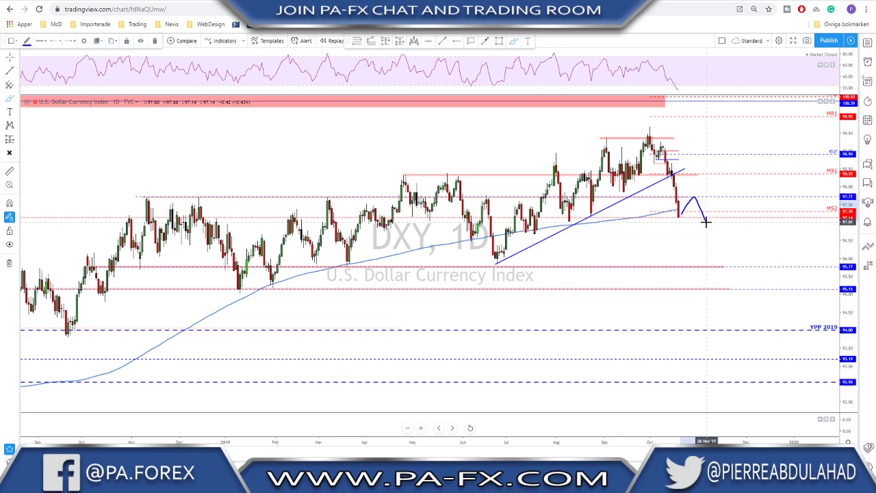
key("ctrl+z")
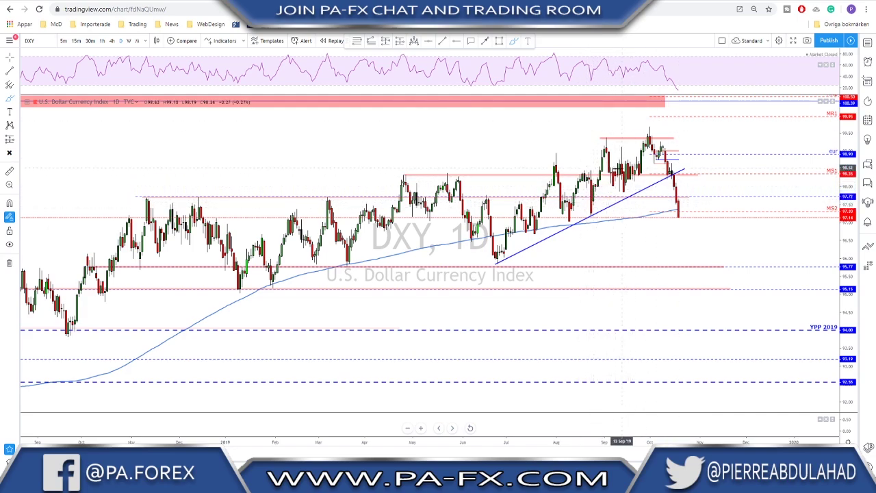
- Show USOIL on the 4-hour interval and draw a horizontal line along the mid-October high at about 54.9
key("Down")
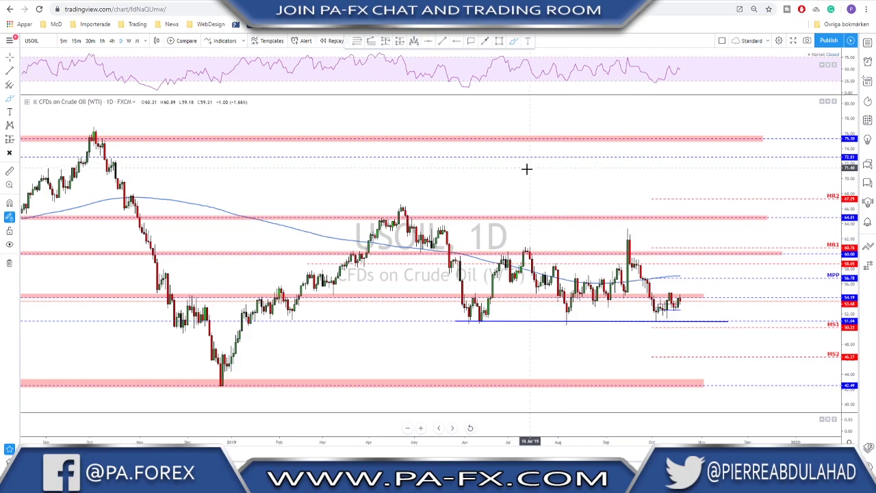
scroll(522, 174, "up", 2)
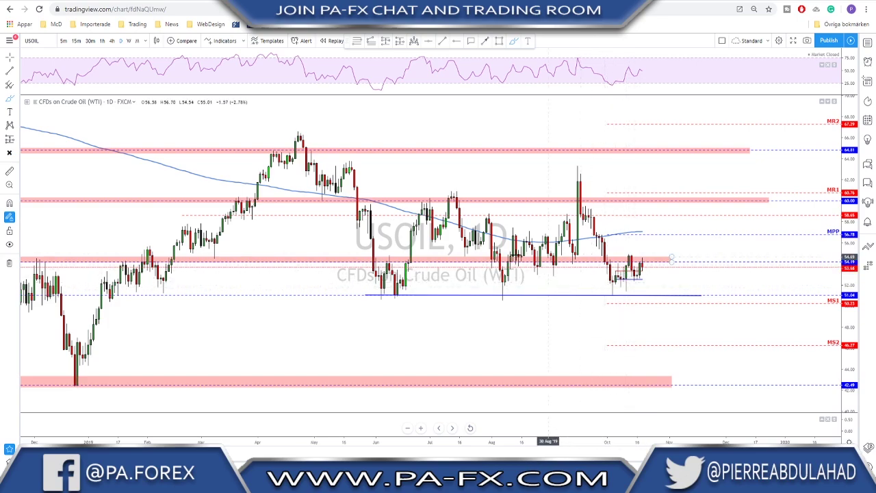
left_click(112, 40)
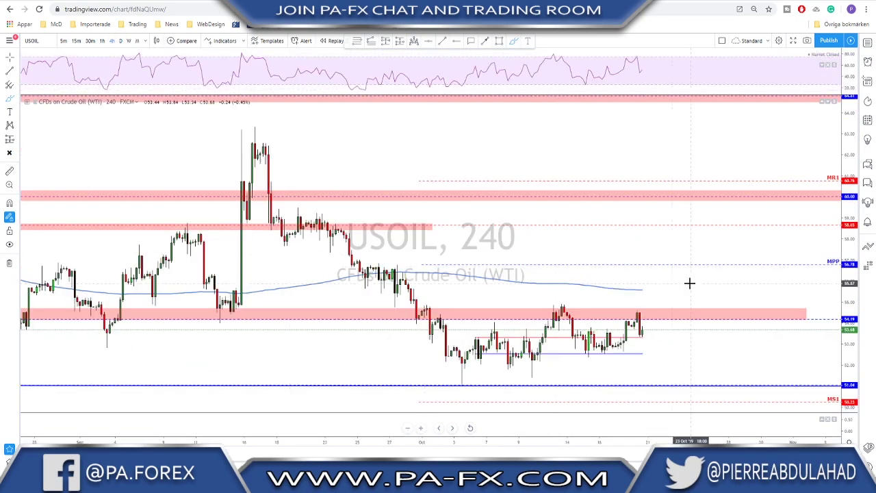
left_click(606, 304)
left_click(751, 304)
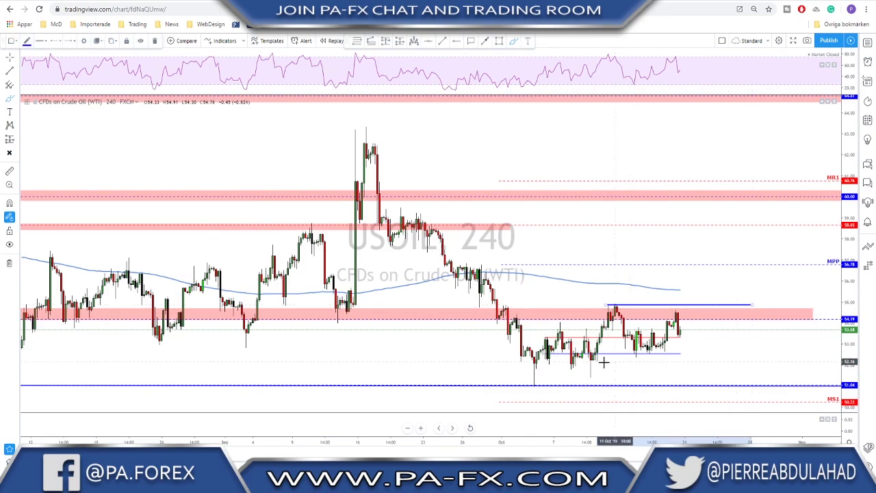
- Circle the two October highs below the new line and the early October low at 51.04, and undo the three circles
left_click_drag(614, 298, 614, 299)
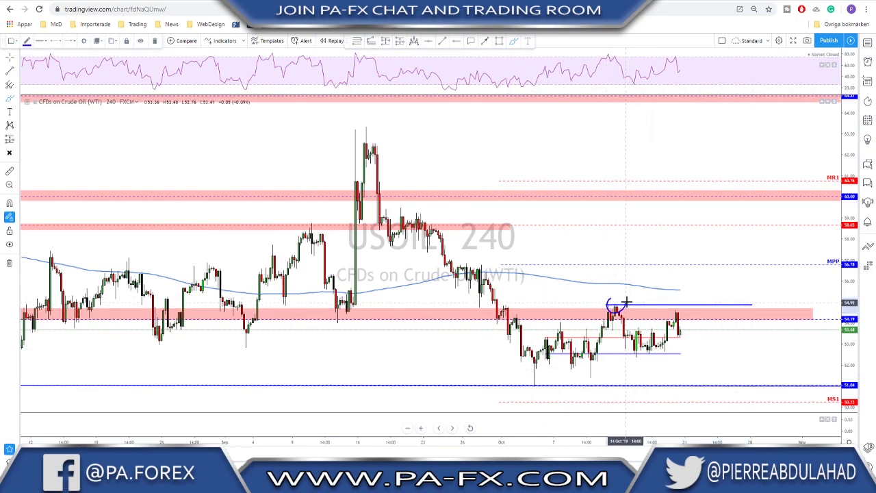
left_click_drag(675, 298, 675, 299)
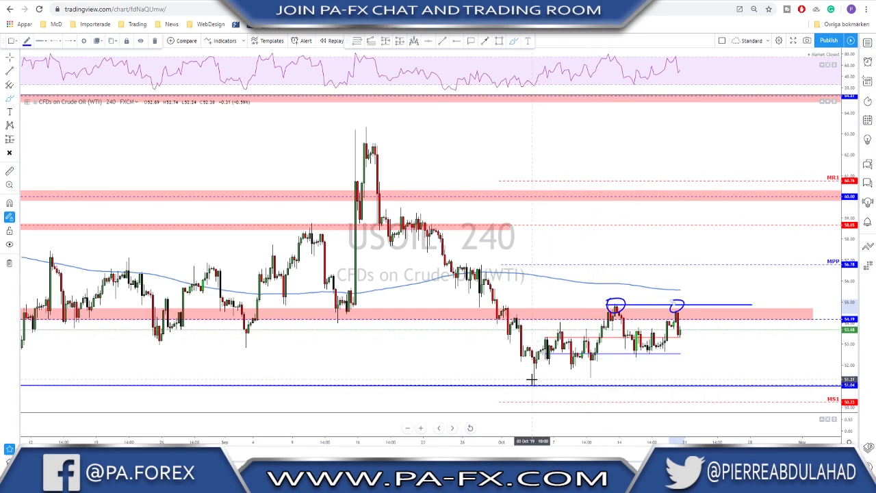
mouse_move(532, 378)
left_mouse_down()
mouse_move(533, 389)
mouse_move(536, 379)
left_mouse_up()
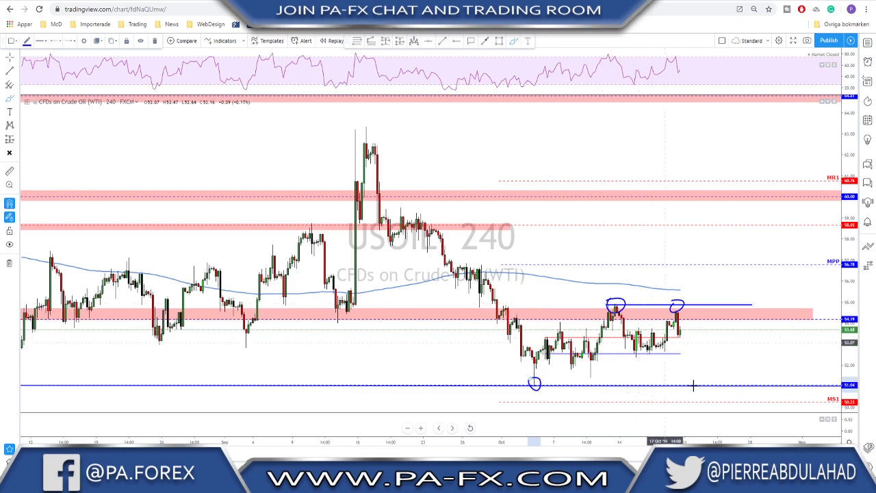
key("ctrl+z")
key("ctrl+z")
key("ctrl+z")
- Sketch a breakout and retest path up to the MPP level, undo it, and do the same with a downward path below 51.04
mouse_move(679, 337)
left_mouse_down()
mouse_move(687, 288)
mouse_move(696, 308)
mouse_move(700, 297)
mouse_move(715, 299)
mouse_move(724, 261)
left_mouse_up()
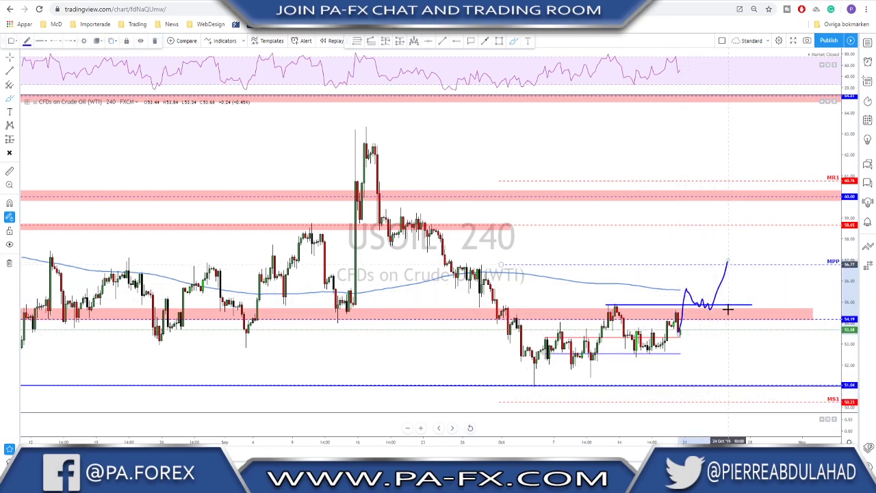
key("ctrl+z")
left_click_drag(687, 372, 727, 416)
key("ctrl+z")
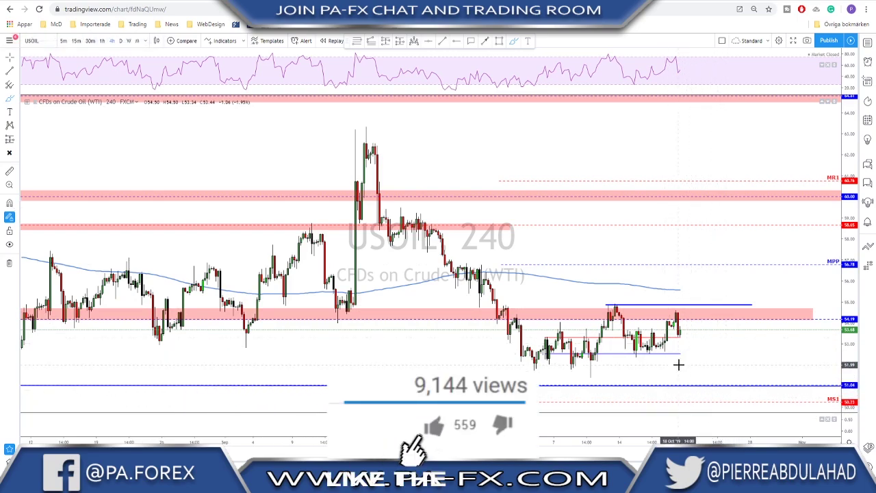
- Trace the October support near 52.5 on the USOIL chart with the Brush and undo the stroke
scroll(680, 361, "down", 1)
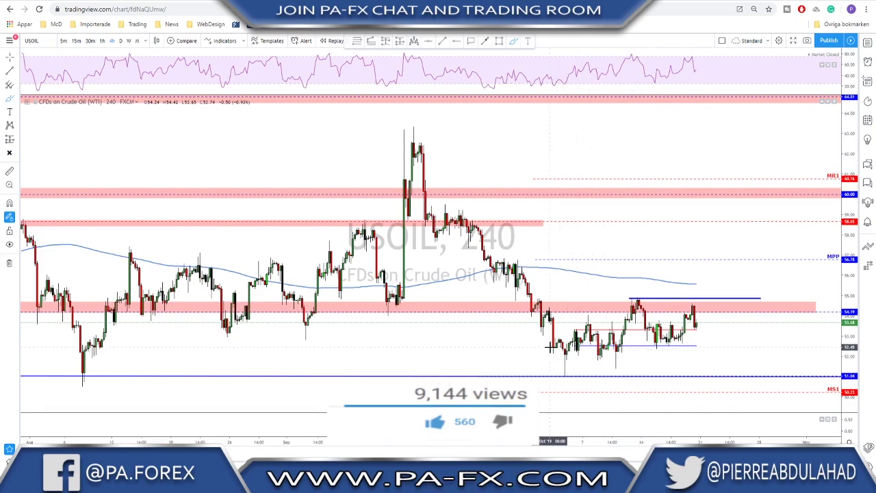
mouse_move(551, 347)
left_mouse_down()
mouse_move(725, 342)
mouse_move(703, 339)
mouse_move(713, 340)
mouse_move(723, 309)
left_mouse_up()
key("ctrl+z")
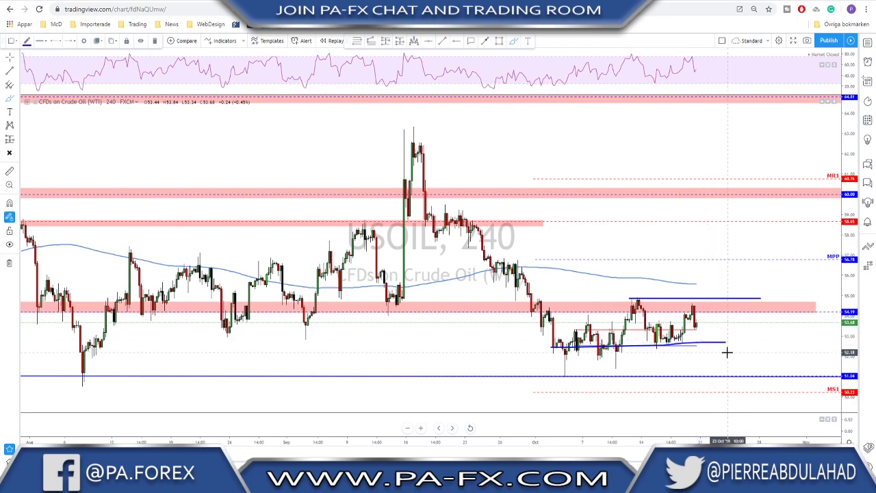
key("ctrl+z")
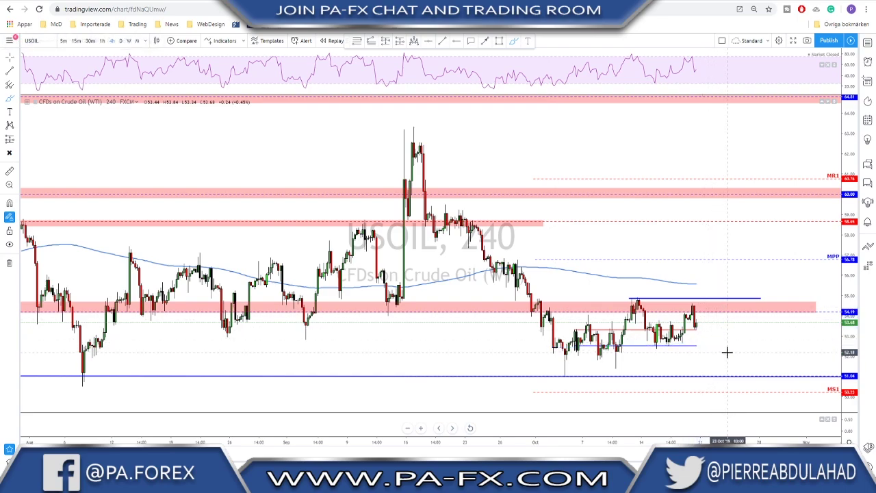
- Switch to the GOLD 4-hour chart and examine price within the descending channel
left_click(695, 300)
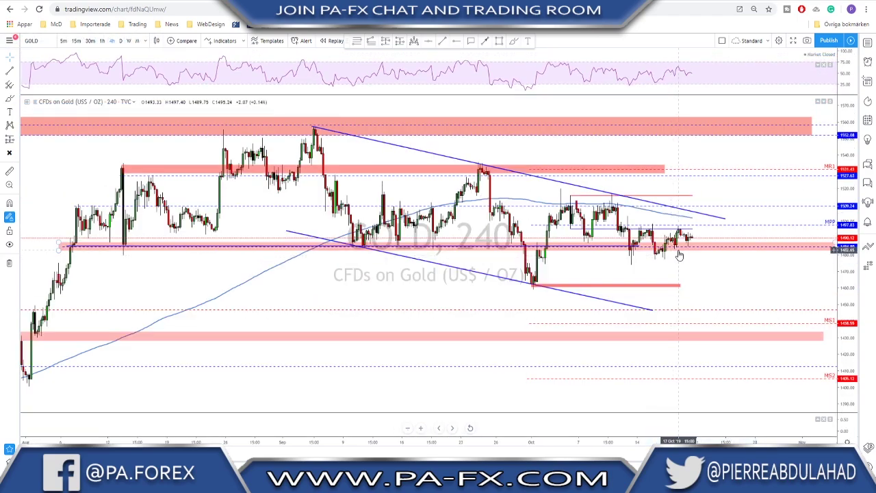
scroll(674, 257, "up", 2)
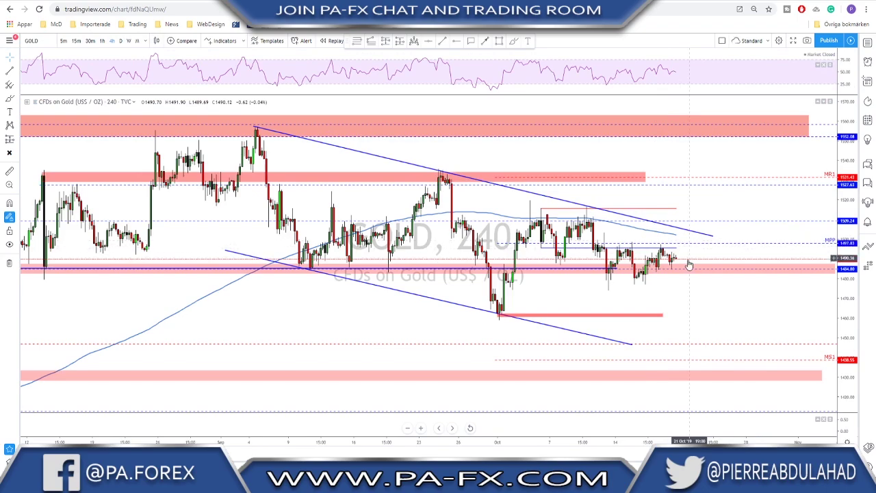
scroll(671, 264, "down", 1)
scroll(670, 263, "down", 2)
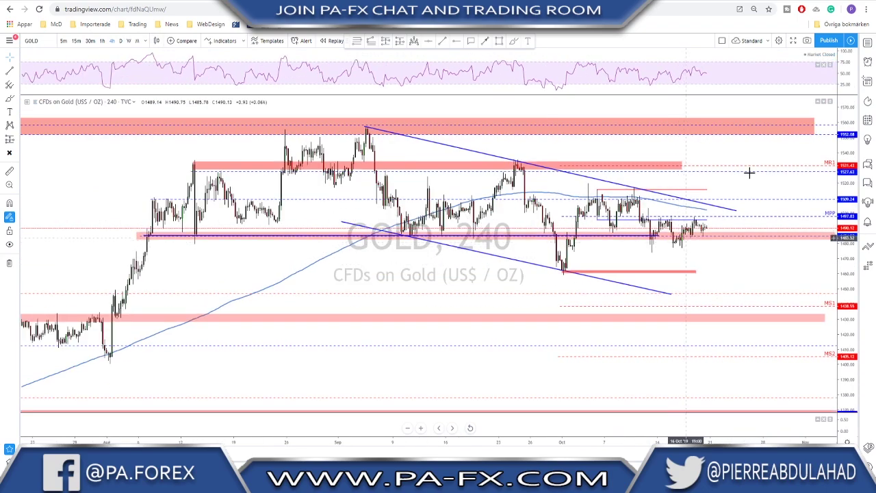
- Set up a two-column layout with GOLD beside DXY on the 4-hour timeframe and compare the two charts
left_click(867, 44)
left_click(867, 43)
left_click(723, 40)
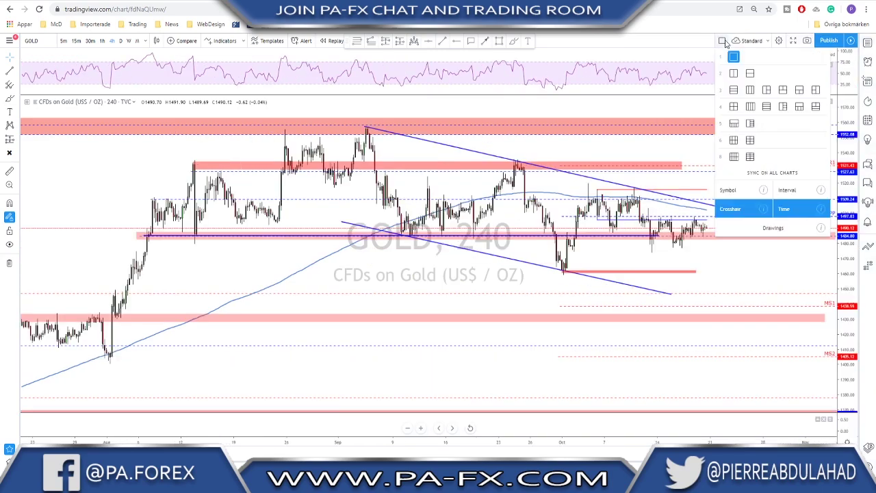
left_click(733, 74)
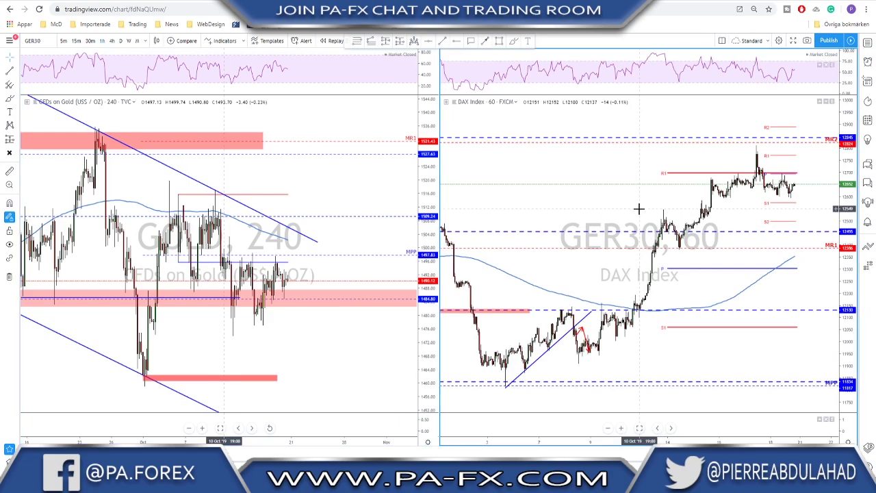
type("dxy")
key("Return")
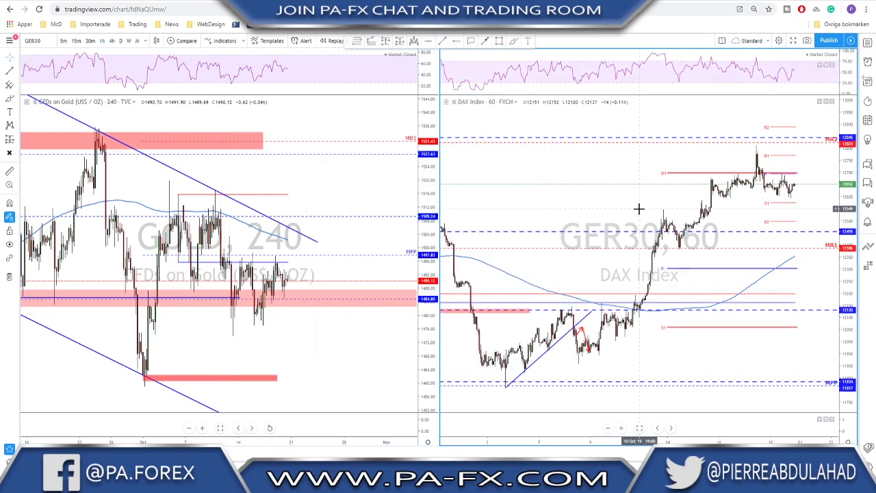
scroll(691, 216, "down", 3)
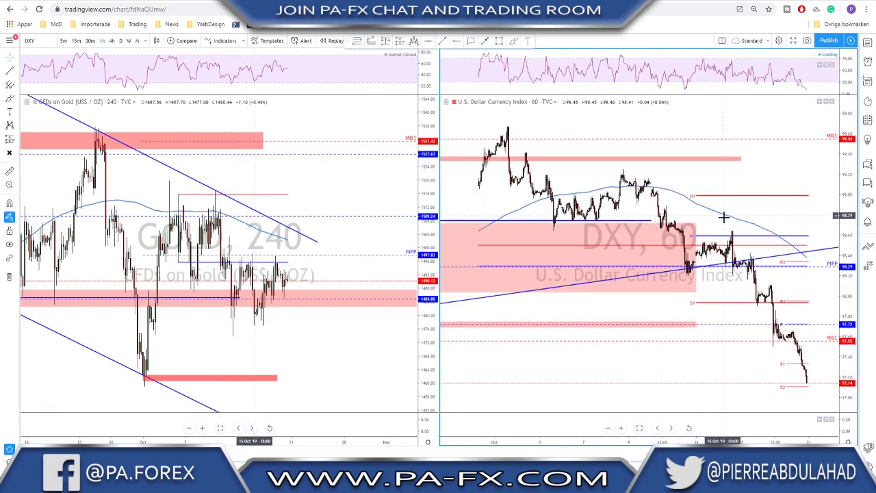
left_click(113, 40)
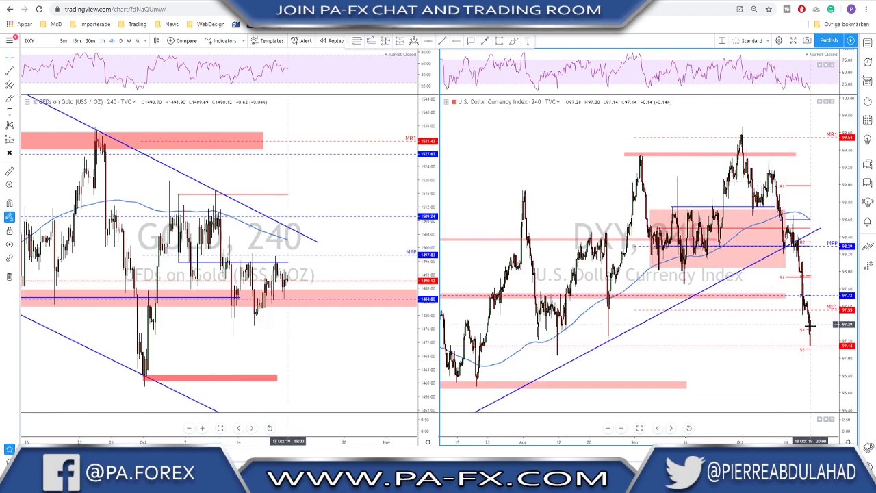
scroll(274, 276, "down", 2)
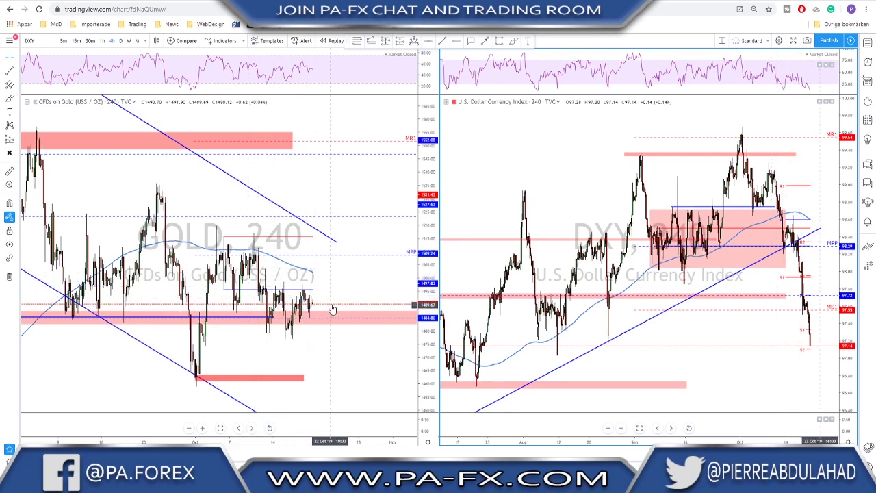
- Return to the single-chart layout with the GOLD 4-hour chart showing the whole descending channel
left_click(722, 42)
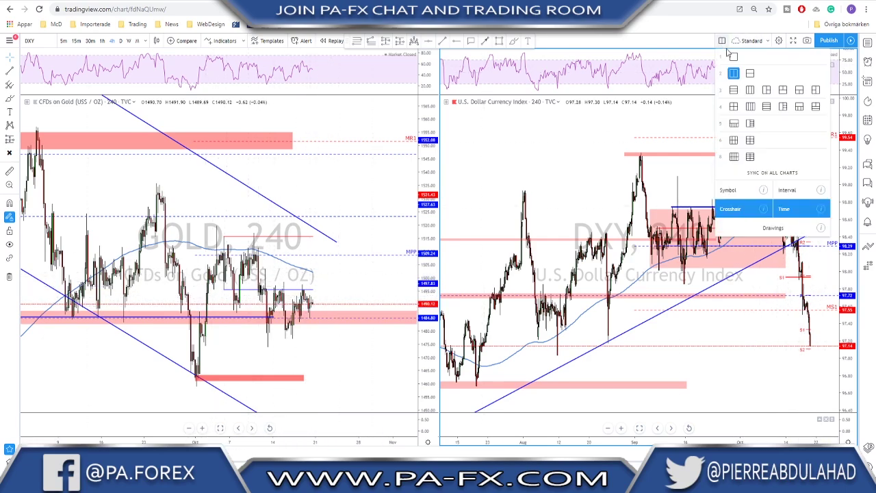
left_click(733, 58)
scroll(667, 130, "down", 3)
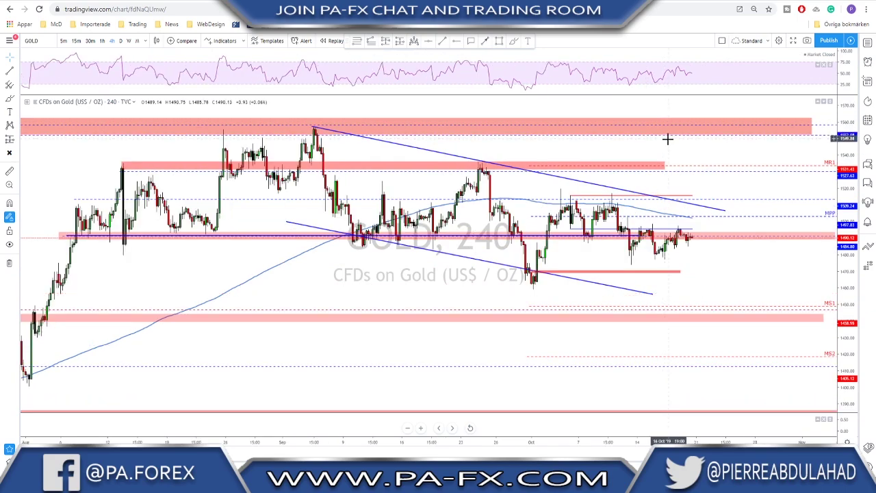
scroll(667, 139, "down", 3)
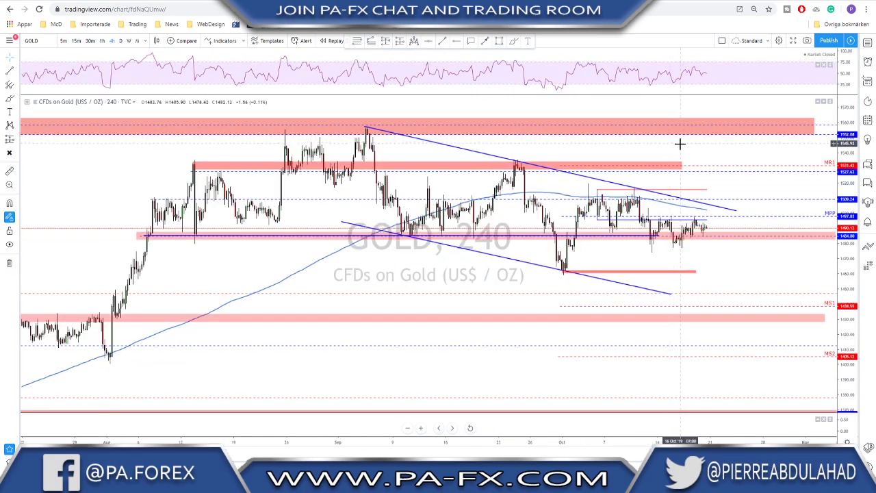
scroll(621, 150, "down", 2)
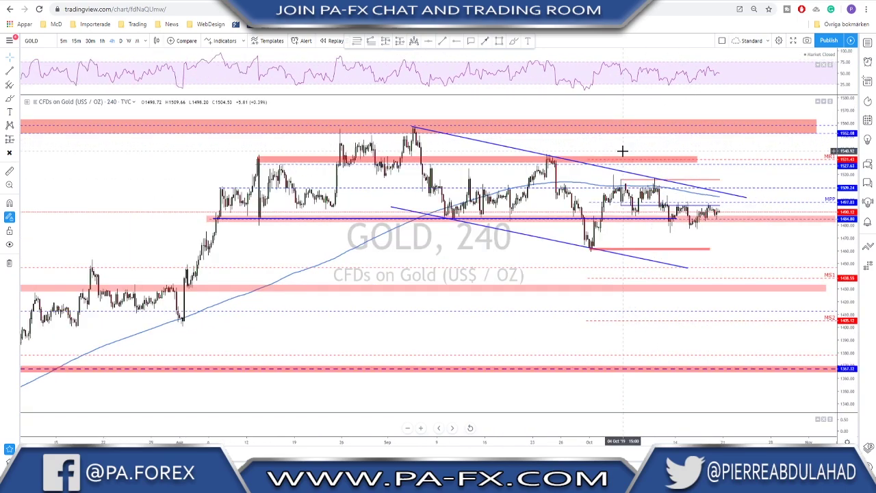
- Circle the two October highs with the Brush and trace a horizontal line along the October box's lower edge, just below MPP
left_click(514, 41)
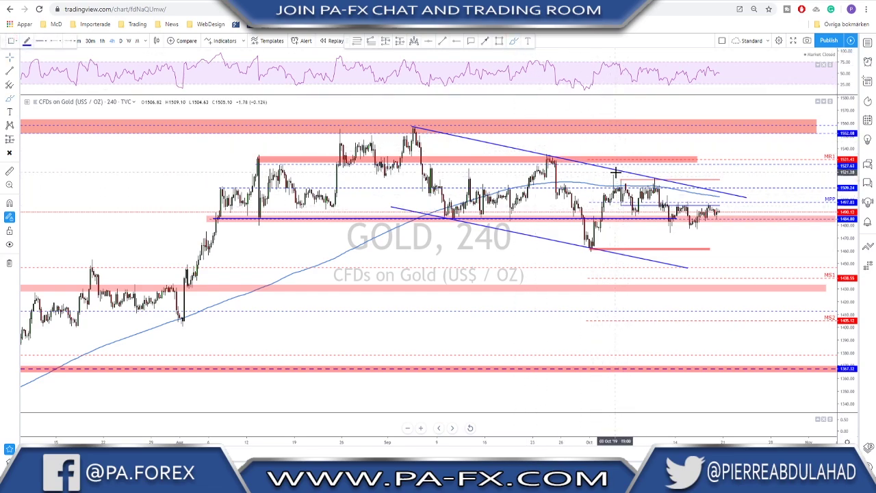
mouse_move(615, 173)
left_mouse_down()
mouse_move(612, 190)
mouse_move(611, 173)
mouse_move(659, 182)
mouse_move(651, 177)
left_mouse_up()
scroll(650, 219, "up", 2)
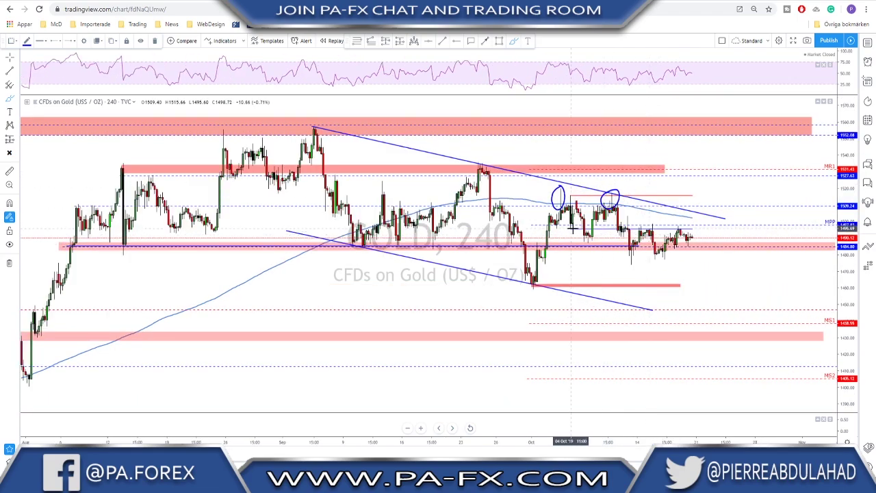
left_click_drag(571, 228, 698, 228)
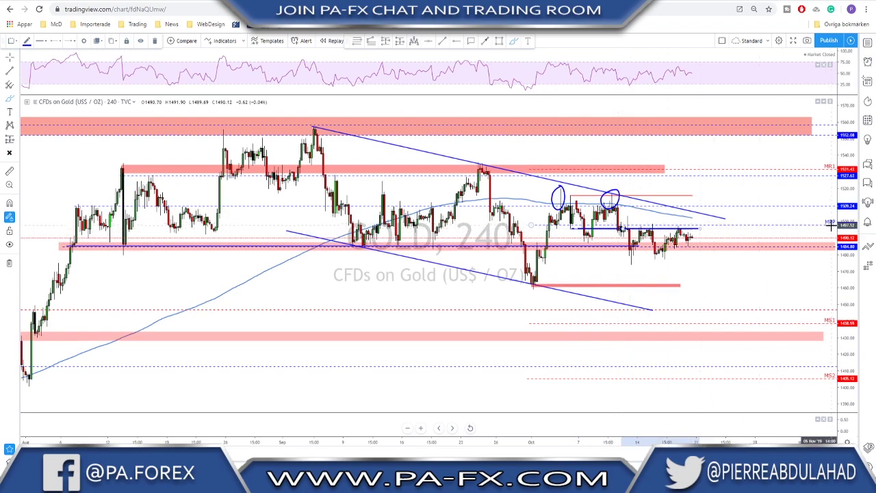
- Trace the mid-October double bottom up to the horizontal line and undo all the Brush marks, including the circles
mouse_move(633, 247)
left_mouse_down()
mouse_move(644, 230)
mouse_move(656, 249)
mouse_move(681, 226)
left_mouse_up()
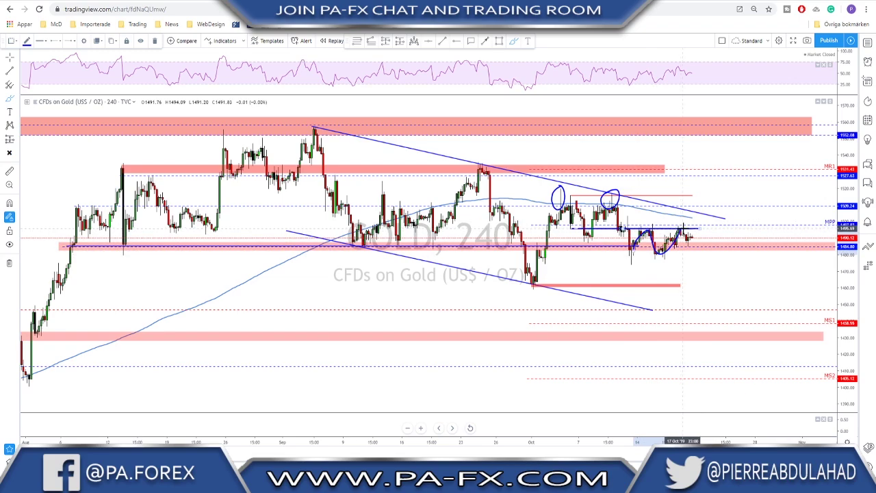
key("ctrl+z")
key("ctrl+z")
key("ctrl+z")
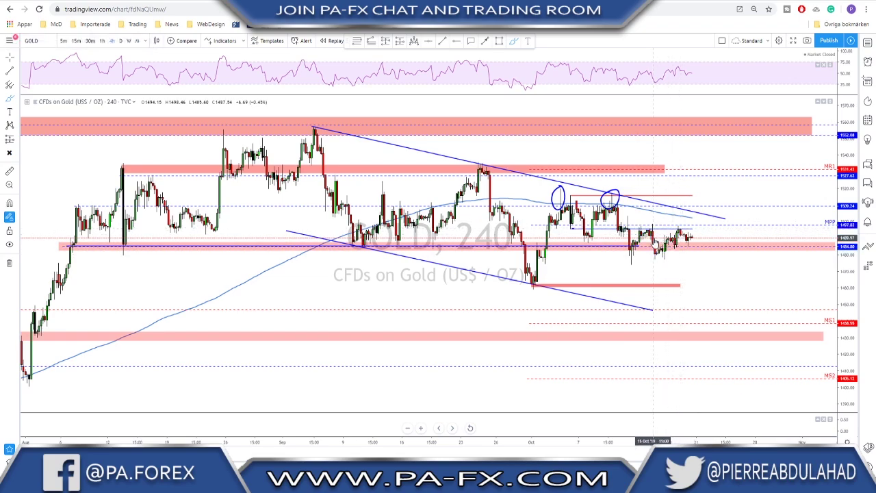
scroll(653, 241, "down", 2)
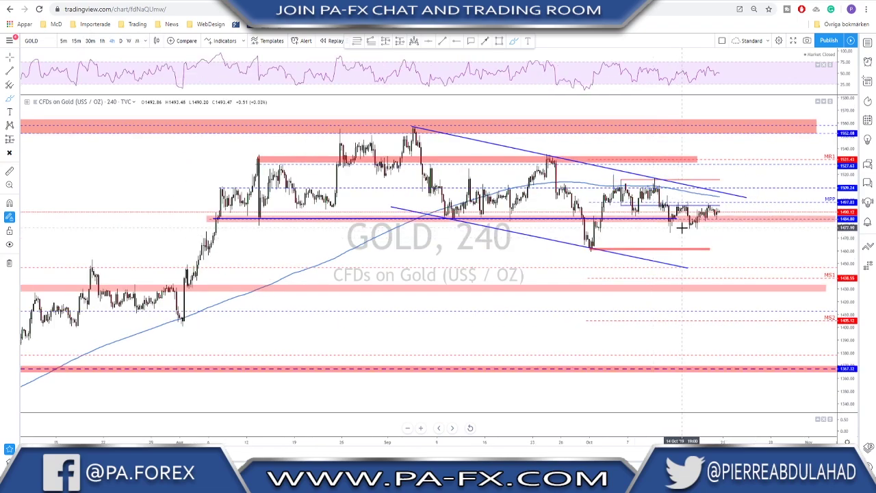
- Sketch a rising support line under the mid-October lows, the price swings above it, and a breakdown arrow to about 1458
mouse_move(668, 234)
left_mouse_down()
mouse_move(726, 219)
mouse_move(731, 252)
left_mouse_up()
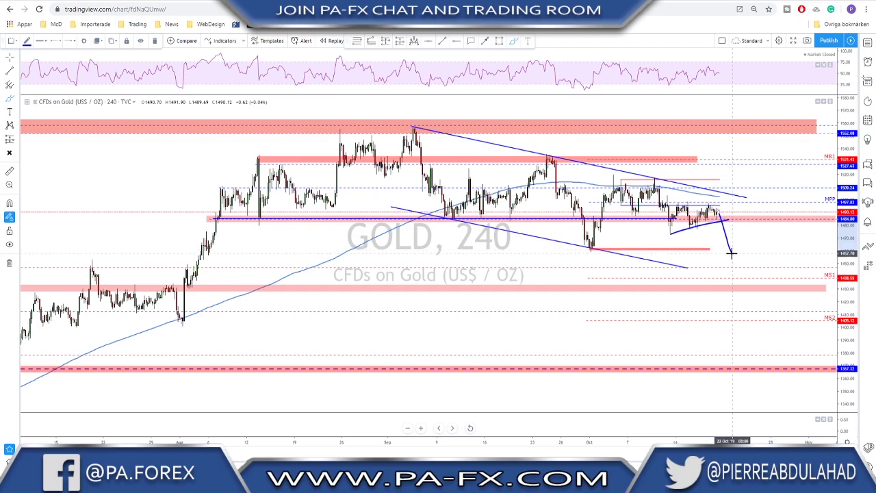
scroll(667, 253, "up", 2)
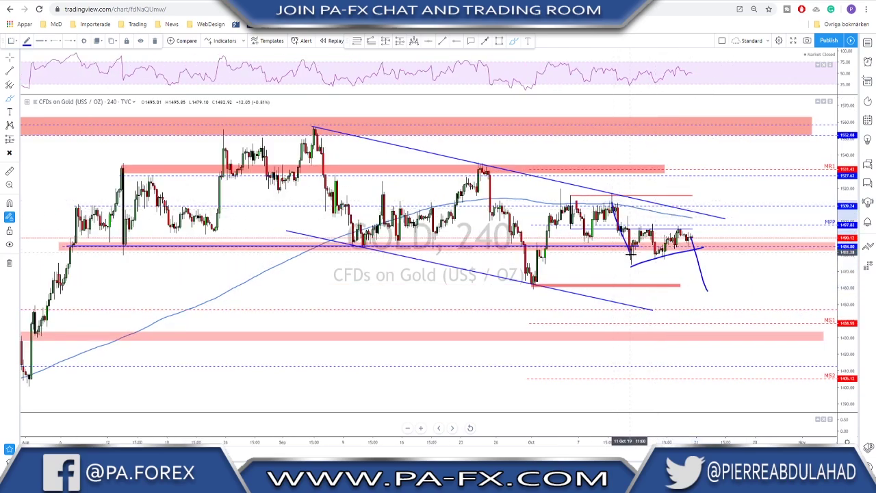
mouse_move(630, 255)
left_mouse_down()
mouse_move(646, 230)
mouse_move(659, 250)
mouse_move(679, 228)
mouse_move(704, 291)
mouse_move(712, 271)
left_mouse_up()
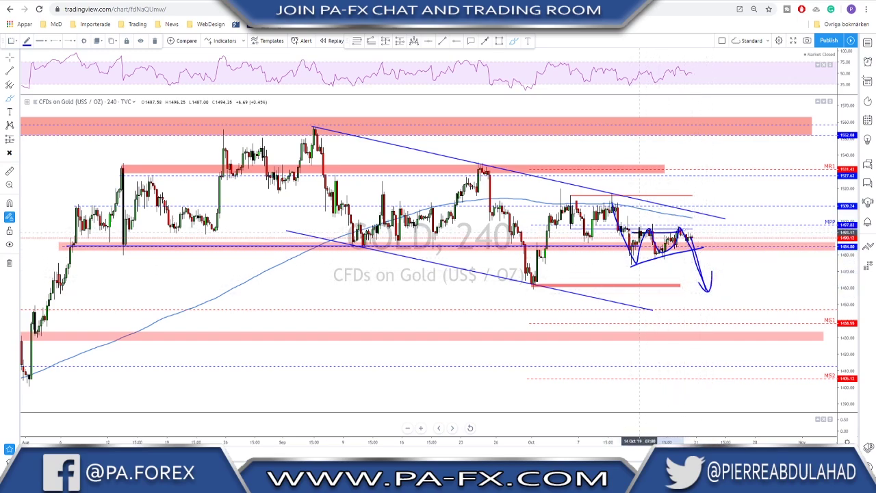
- Try a line across the mid-October swing highs and undo it together with the swings, arrow and support line
key("ctrl+z")
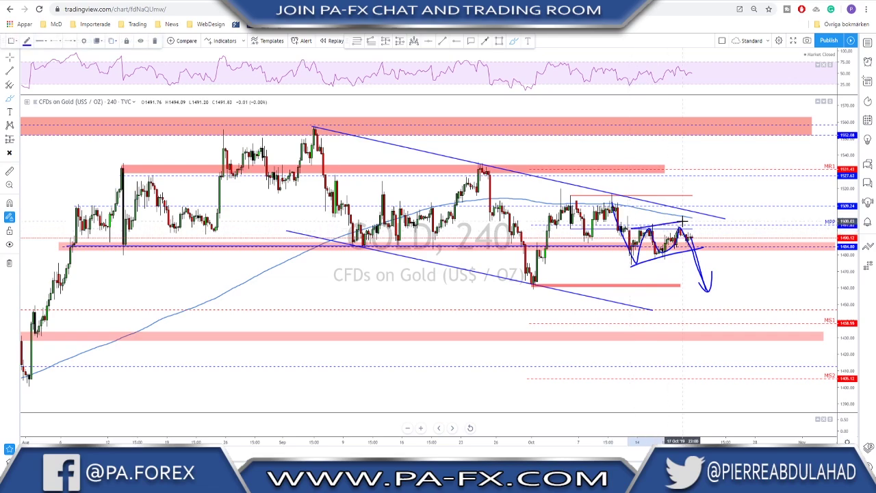
key("ctrl+z")
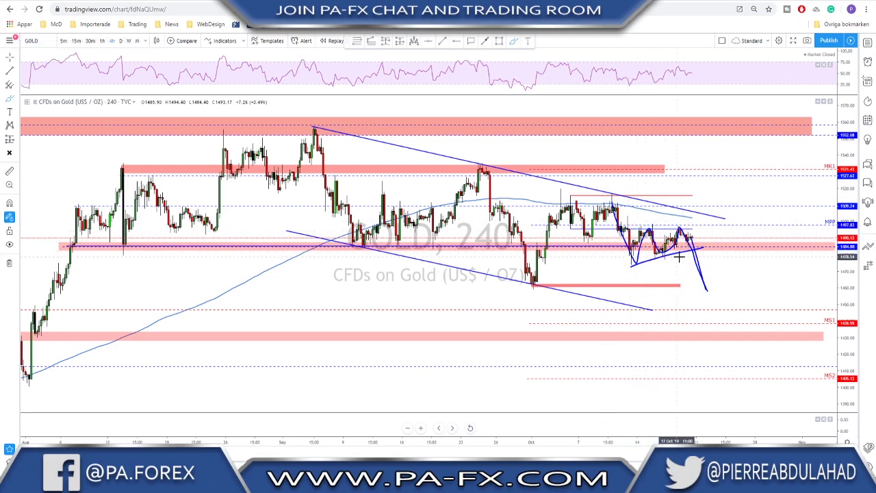
scroll(715, 263, "down", 2)
key("ctrl+z")
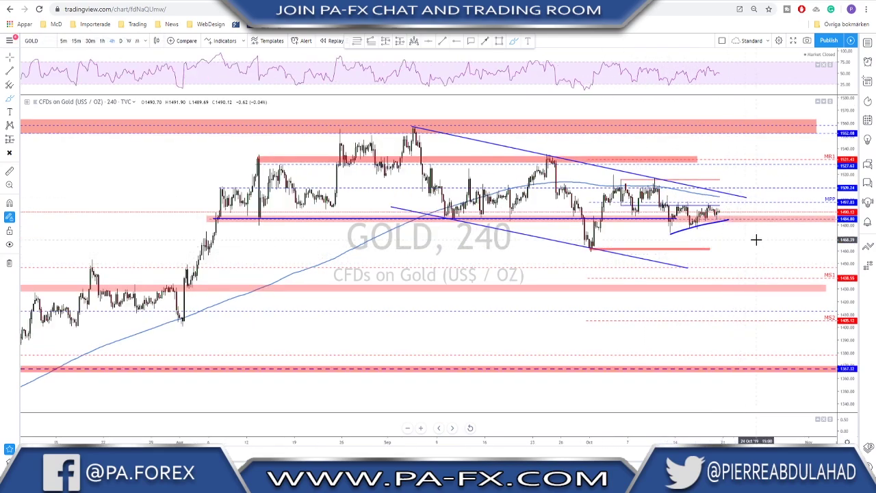
scroll(751, 236, "up", 1)
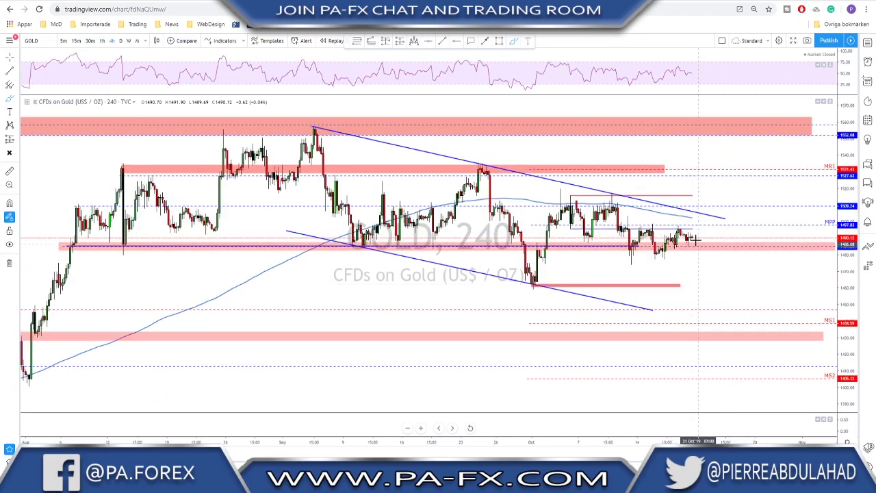
- Sketch a rise to the channel's upper trendline, circle the three highs along that trendline, and undo all four strokes
left_click_drag(689, 239, 692, 233)
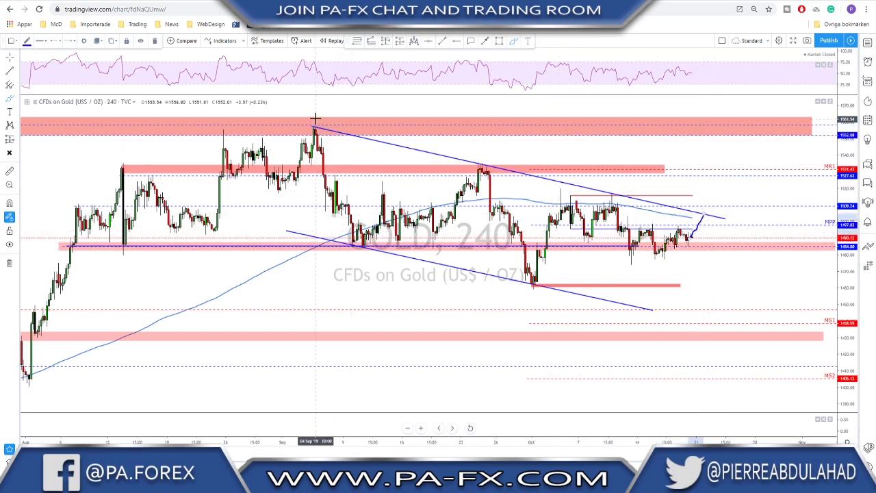
left_click_drag(312, 118, 323, 122)
left_click_drag(479, 161, 476, 163)
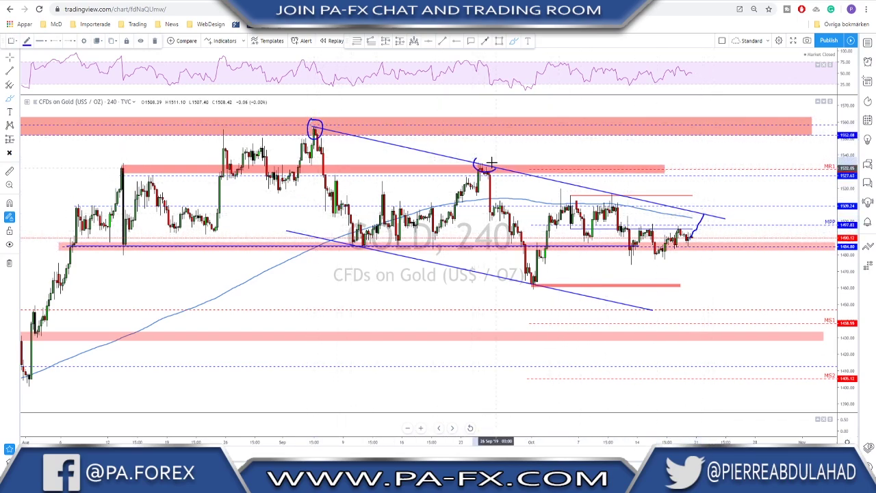
left_click_drag(607, 189, 606, 192)
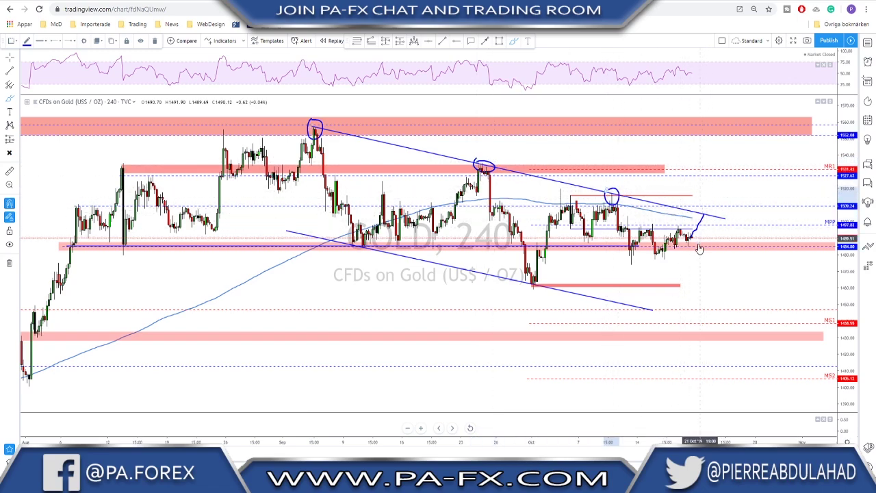
key("ctrl+z")
key("ctrl+z")
key("ctrl+z")
key("ctrl+z")
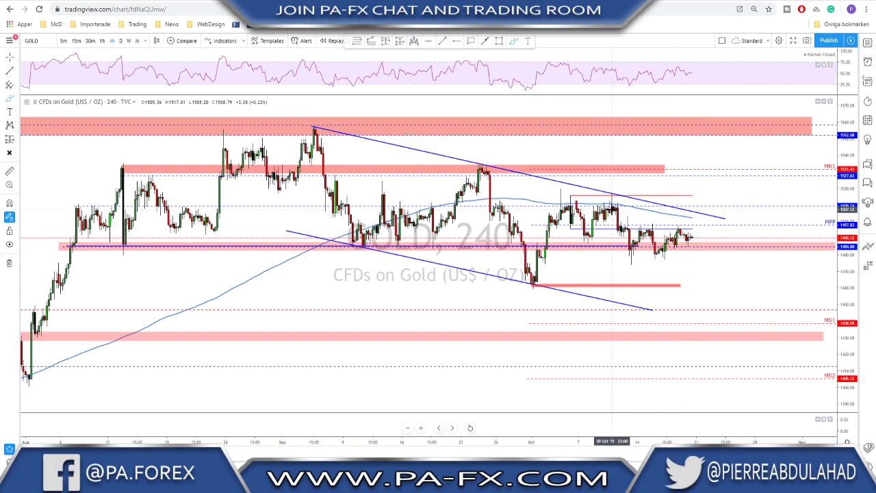
- Trace a rounded bottom under the mid-October lows curving back up toward MPP, and undo it
mouse_move(611, 206)
left_mouse_down()
mouse_move(621, 245)
mouse_move(652, 254)
mouse_move(693, 240)
left_mouse_up()
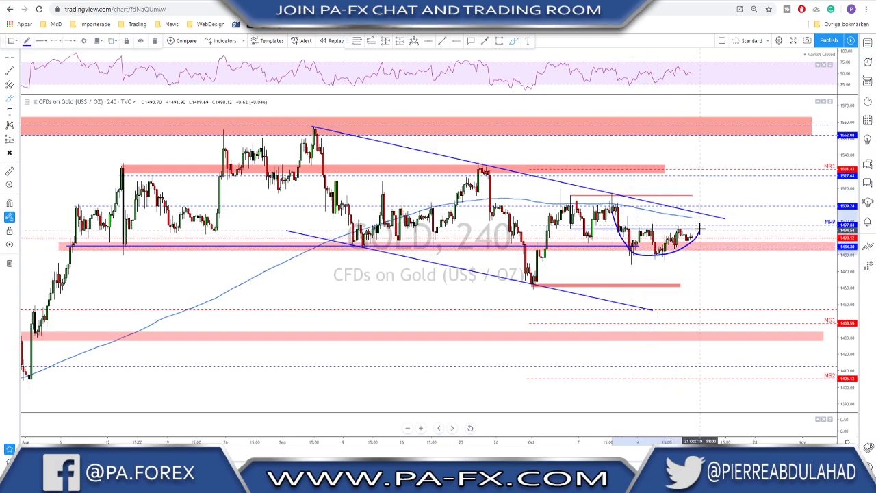
left_click_drag(715, 206, 718, 197)
key("ctrl+z")
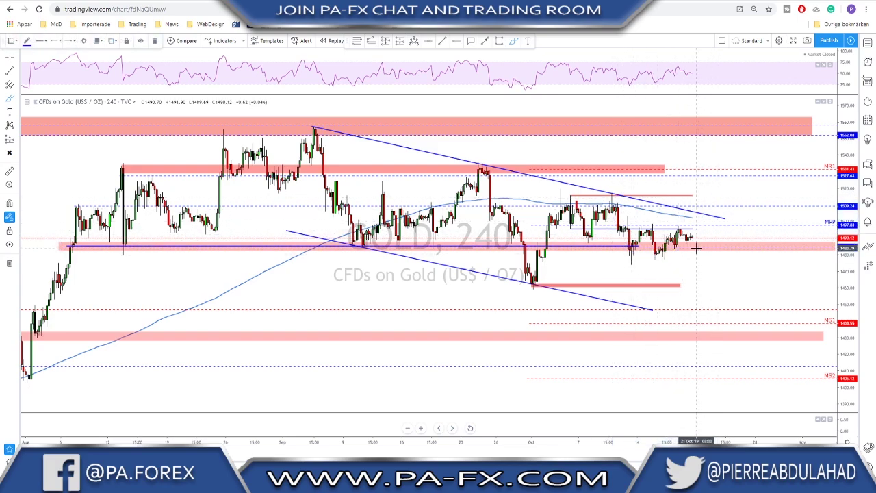
- Sketch a rising support line under the mid-October lows and a breakdown path to about 1443 near MS1, and undo both
scroll(695, 248, "down", 2)
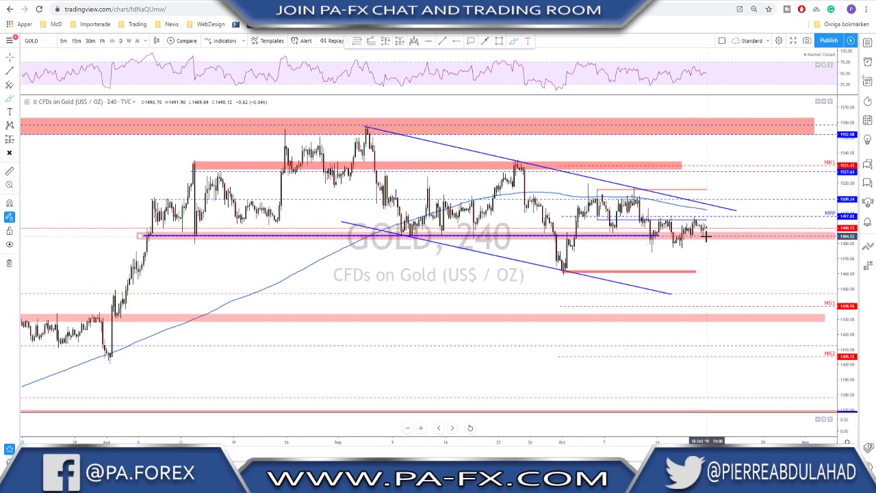
scroll(708, 234, "down", 1)
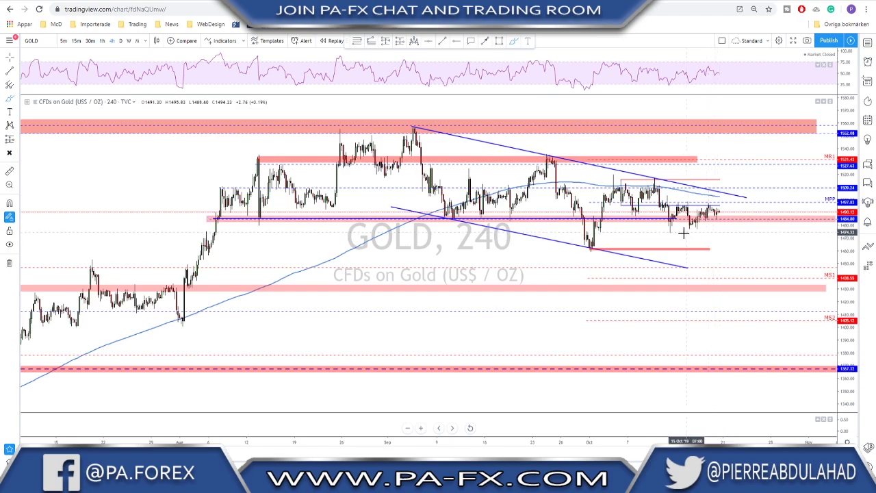
mouse_move(674, 233)
left_mouse_down()
mouse_move(731, 213)
mouse_move(725, 226)
mouse_move(733, 223)
mouse_move(755, 271)
left_mouse_up()
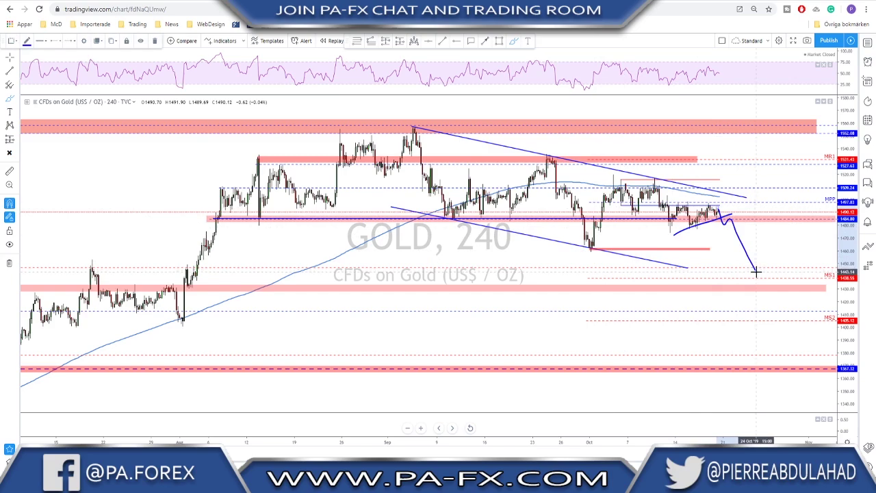
key("ctrl+z")
key("ctrl+z")
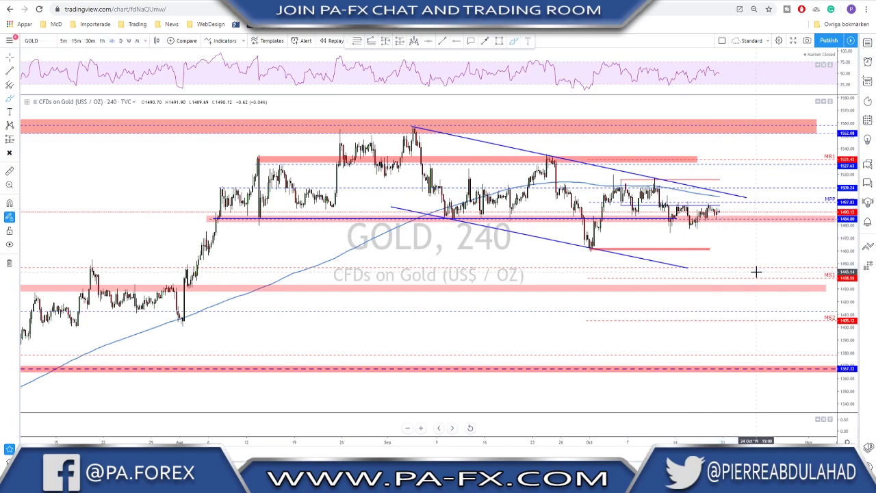
- Switch the GOLD chart to the daily timeframe and examine recent price action from the August rally through October
left_click(120, 41)
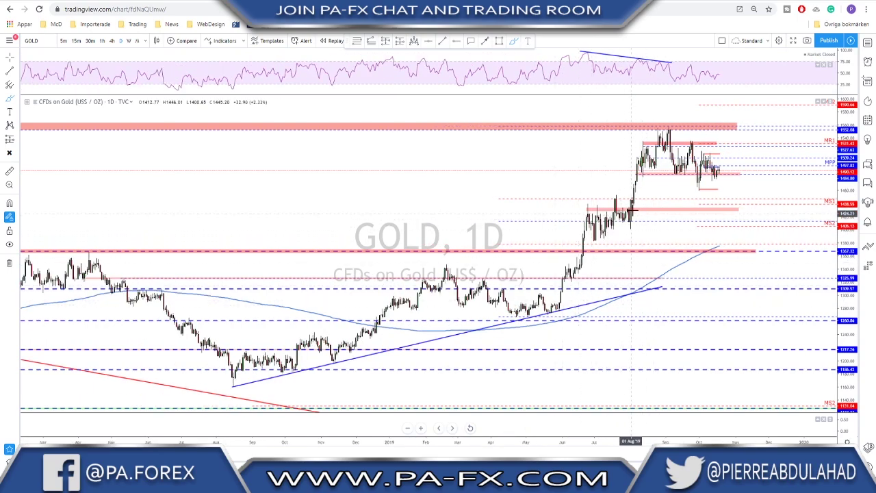
scroll(664, 147, "up", 2)
mouse_move(629, 129)
left_mouse_down()
mouse_move(640, 175)
mouse_move(655, 147)
mouse_move(665, 183)
mouse_move(674, 168)
mouse_move(692, 188)
mouse_move(762, 189)
left_mouse_up()
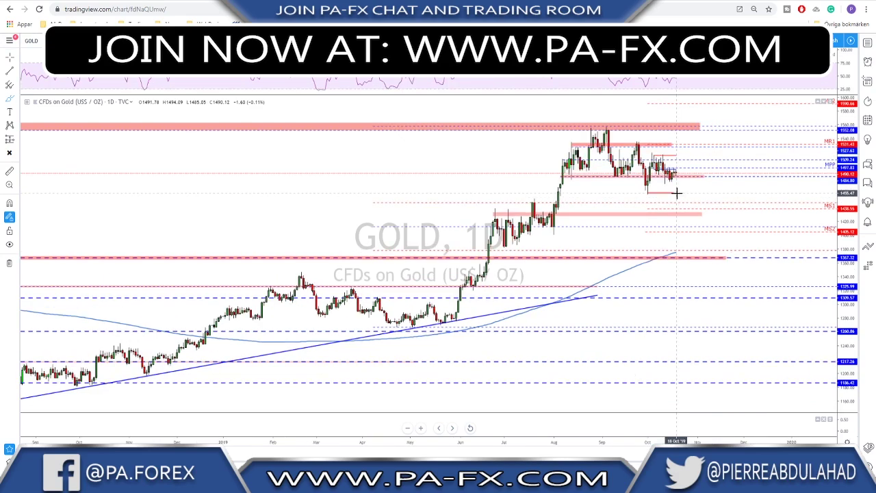
- Switch the GOLD chart back to the four-hour timeframe
scroll(670, 193, "up", 2)
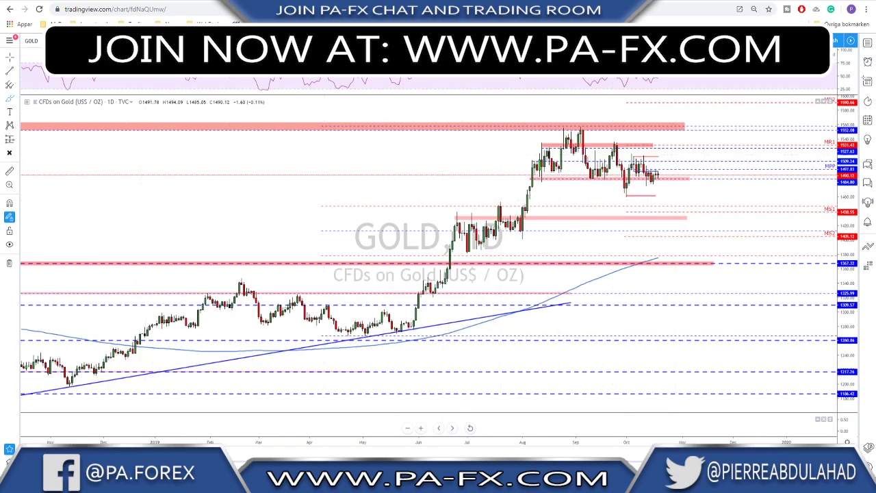
left_click(112, 40)
scroll(658, 219, "down", 2)
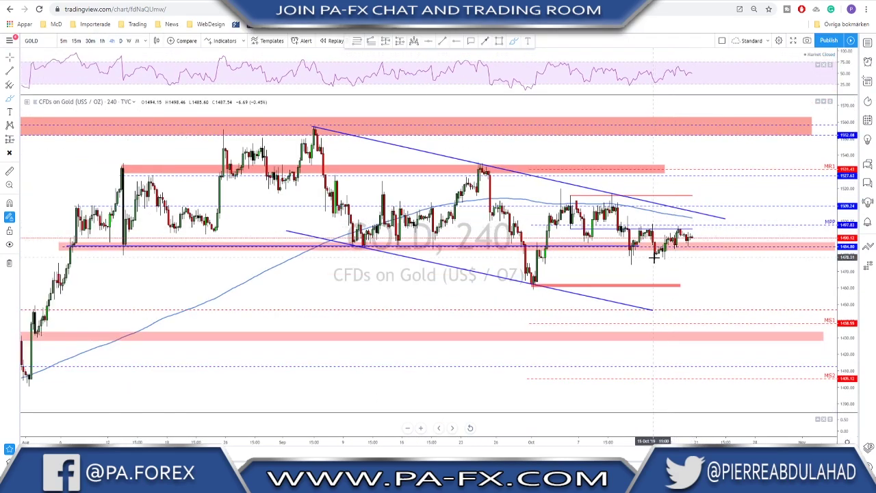
- Sketch a rising support line under GOLD's mid-October lows and a breakdown path to about 1467, and undo both
mouse_move(629, 266)
left_mouse_down()
mouse_move(700, 243)
mouse_move(718, 275)
left_mouse_up()
left_click(721, 241)
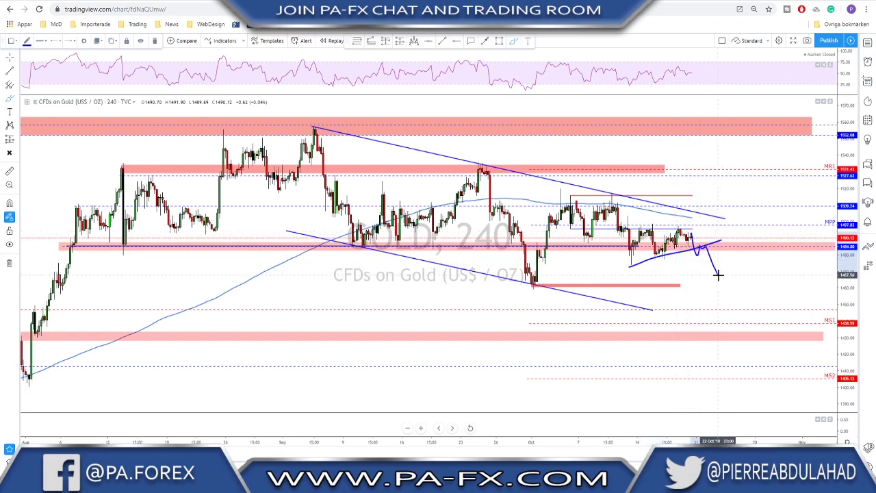
key("ctrl+z")
key("ctrl+z")
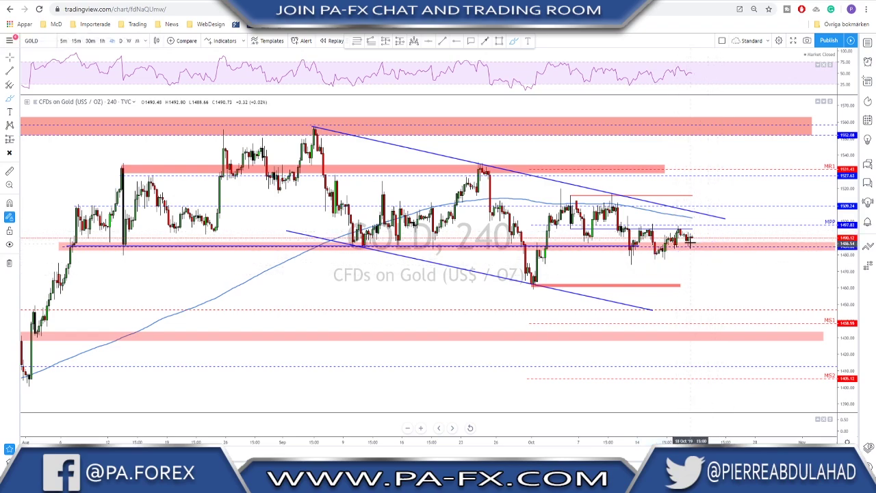
- Sketch a bounce from the 1484.80 zone through the channel's upper trendline and a rounded bottom under the mid-October lows, and undo the strokes
mouse_move(691, 236)
left_mouse_down()
mouse_move(695, 243)
mouse_move(703, 203)
left_mouse_up()
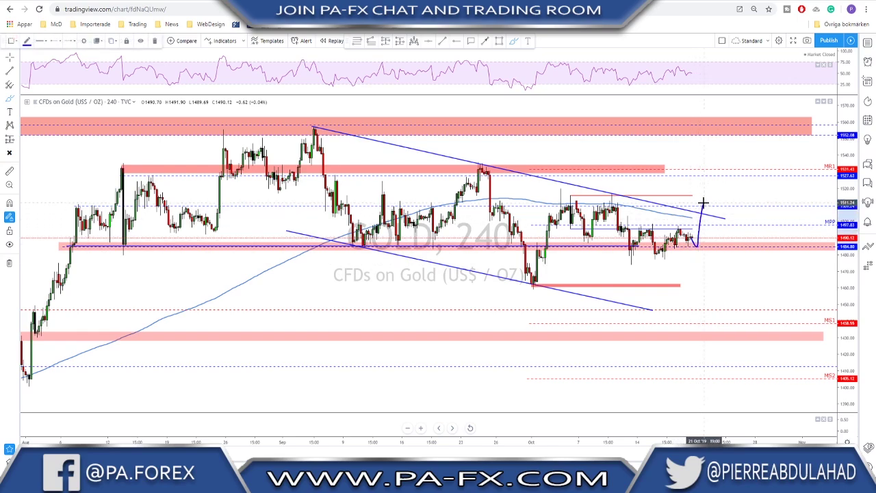
left_click_drag(618, 227, 694, 226)
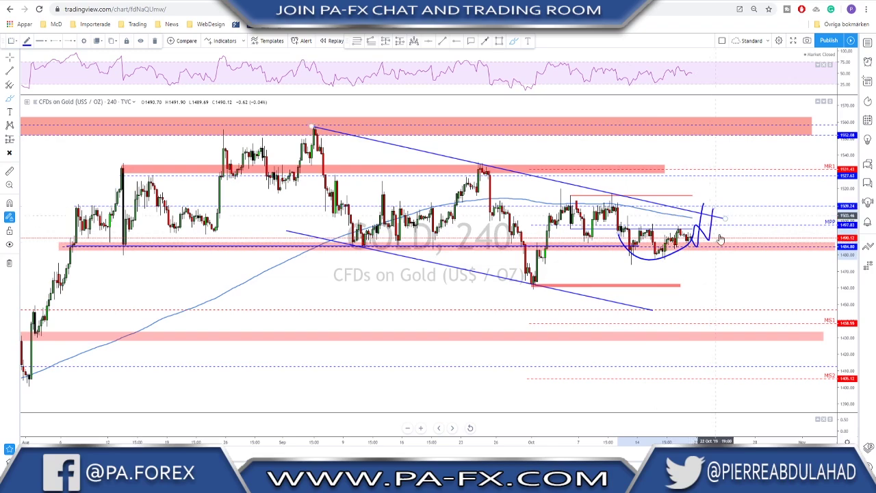
key("ctrl+z")
key("ctrl+z")
scroll(716, 245, "down", 3)
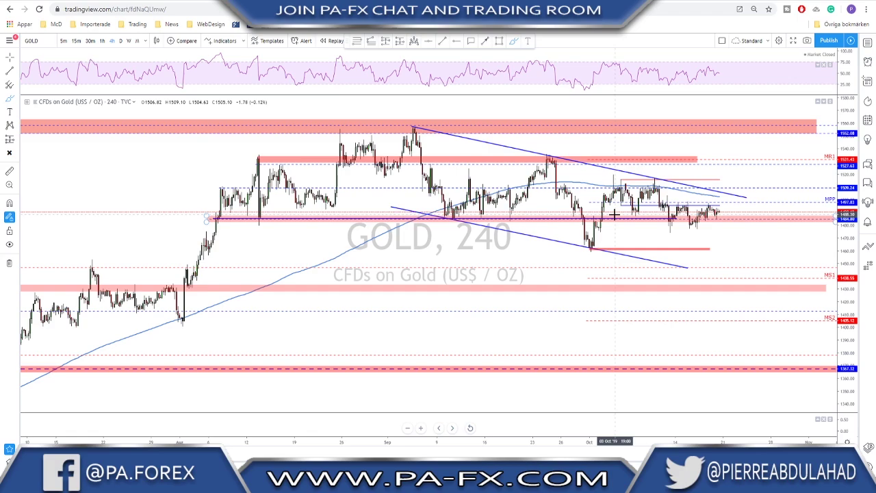
scroll(604, 207, "down", 1)
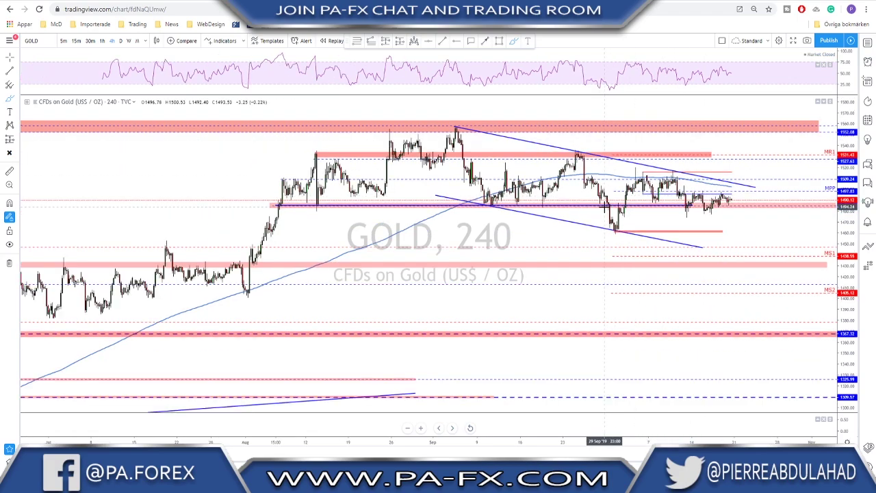
- Switch from GOLD to the EURUSD chart and set it to the daily timeframe
scroll(601, 204, "down", 2)
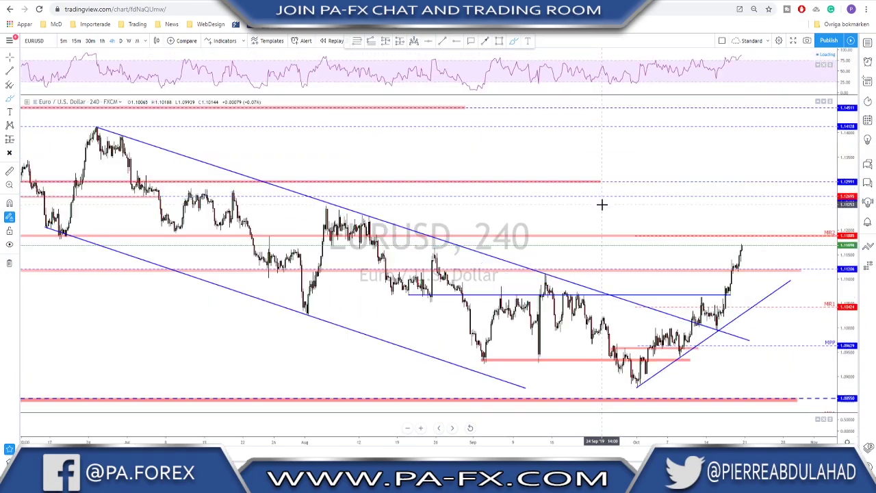
left_click(121, 40)
scroll(688, 327, "down", 4)
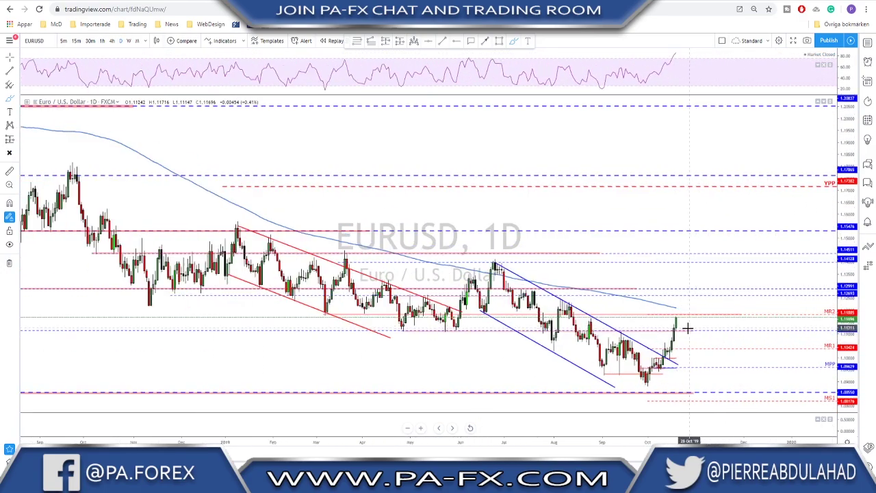
- Examine EURUSD's daily price action around the blue descending channel and the October move toward MR2
scroll(627, 331, "down", 2)
scroll(604, 336, "up", 1)
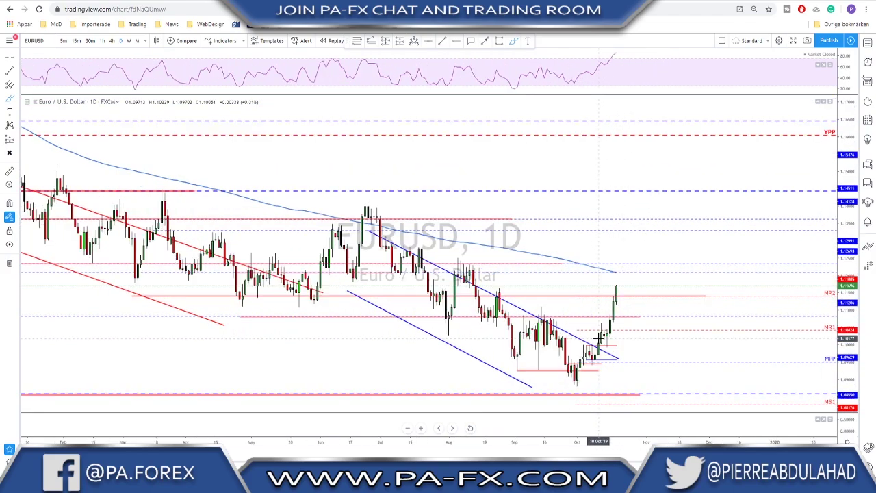
left_click_drag(679, 280, 731, 272)
scroll(731, 272, "up", 1)
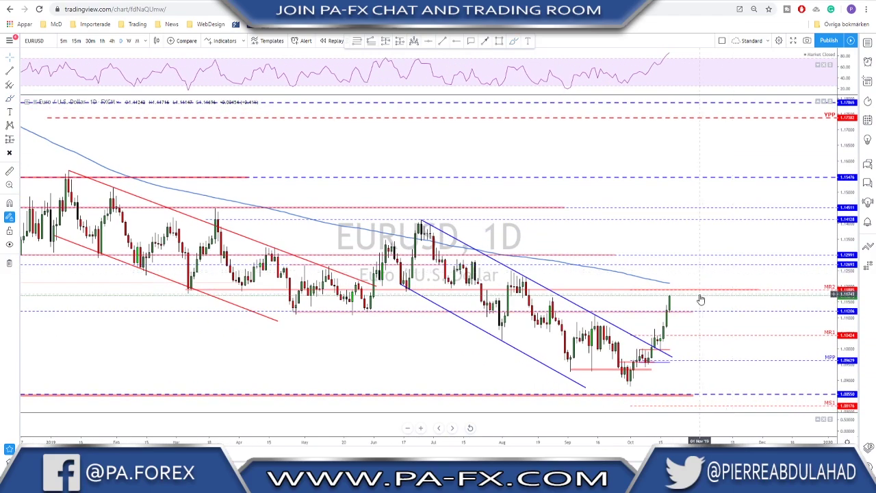
scroll(698, 297, "up", 1)
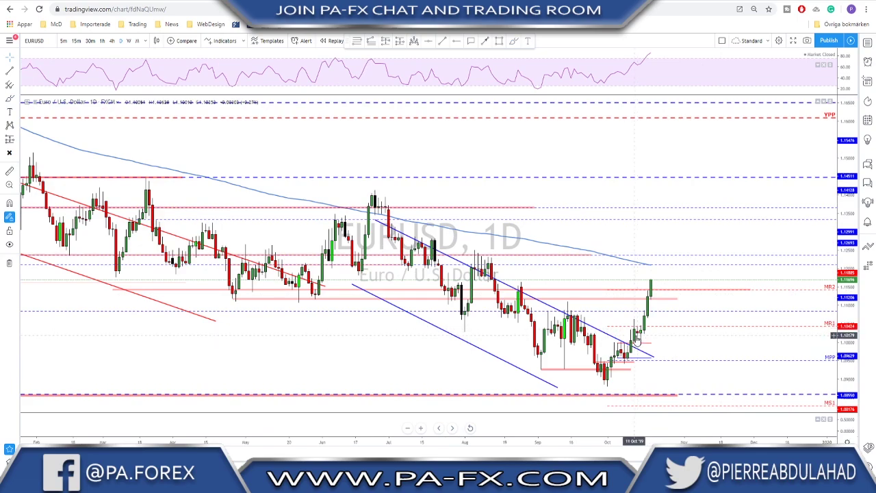
key("ctrl+z")
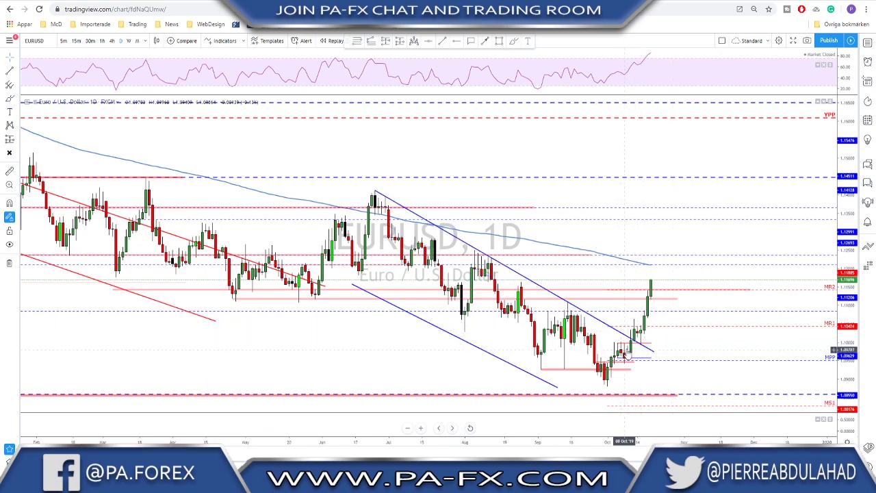
scroll(571, 305, "down", 1)
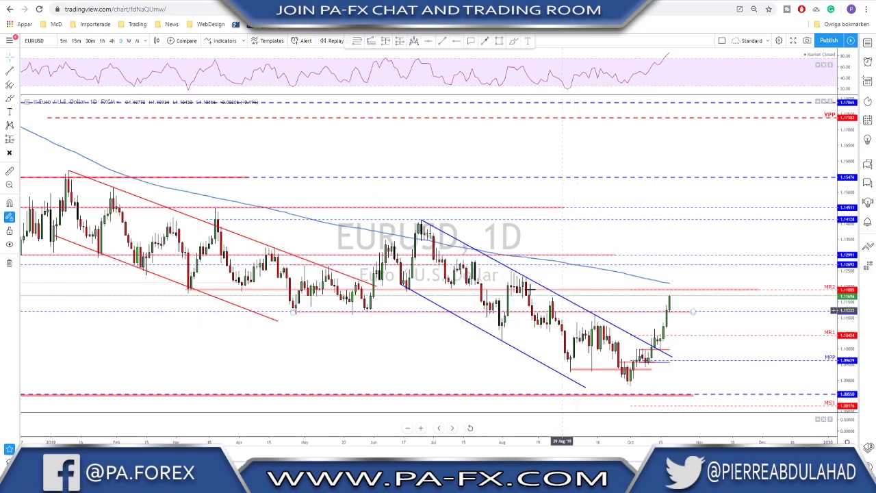
- Draw a descending trend line from the mid-February 2018 high at about 1.255 through the June 2019 high to about 1.106 in November 2019
scroll(575, 301, "down", 2)
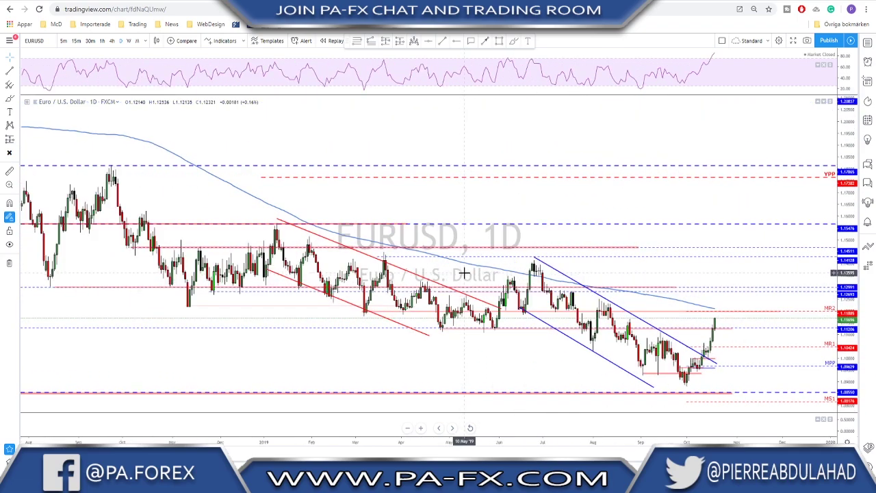
left_click(445, 42)
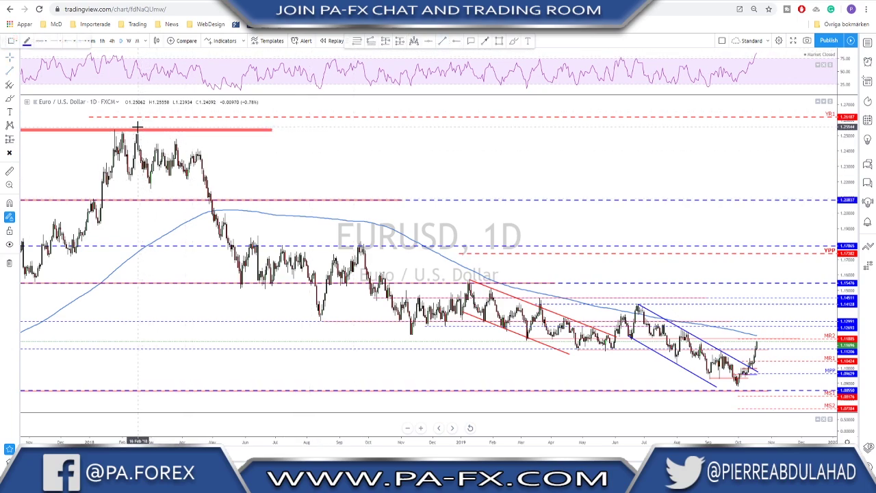
left_click(137, 127)
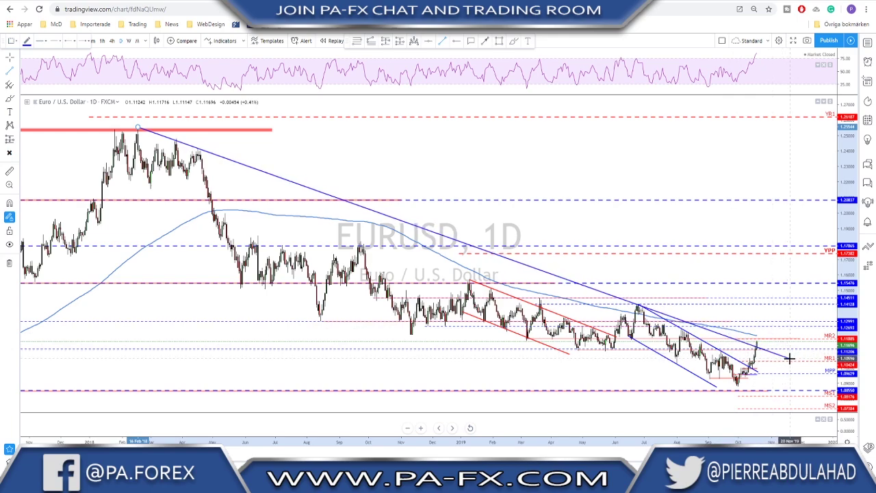
left_click(789, 358)
- Examine the October price action at the long-term descending trend line and remove that line from the chart
scroll(713, 332, "up", 3)
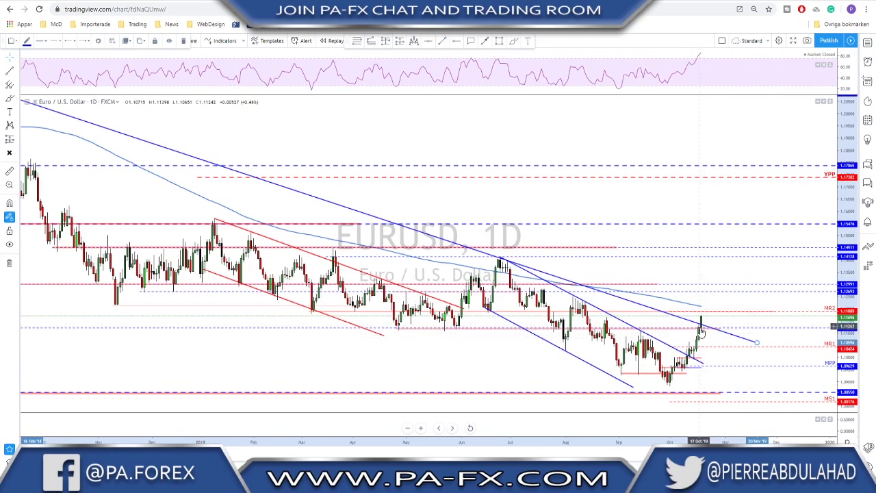
scroll(702, 320, "down", 3)
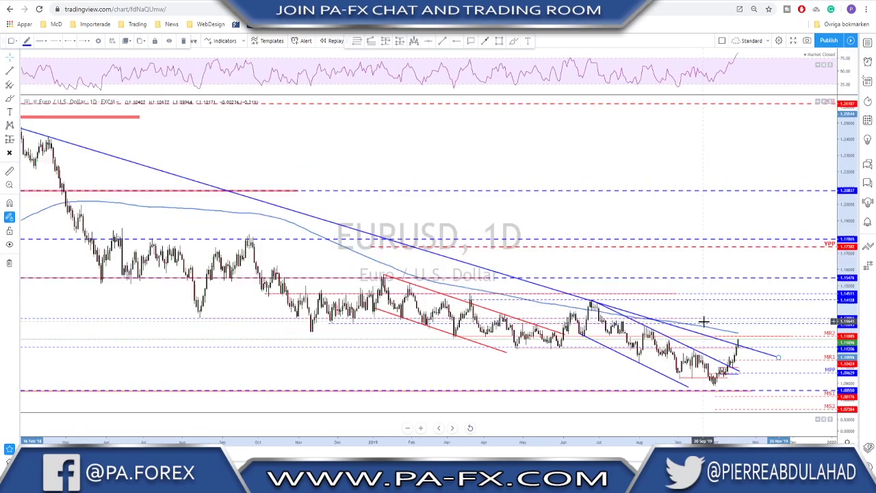
scroll(568, 307, "up", 2)
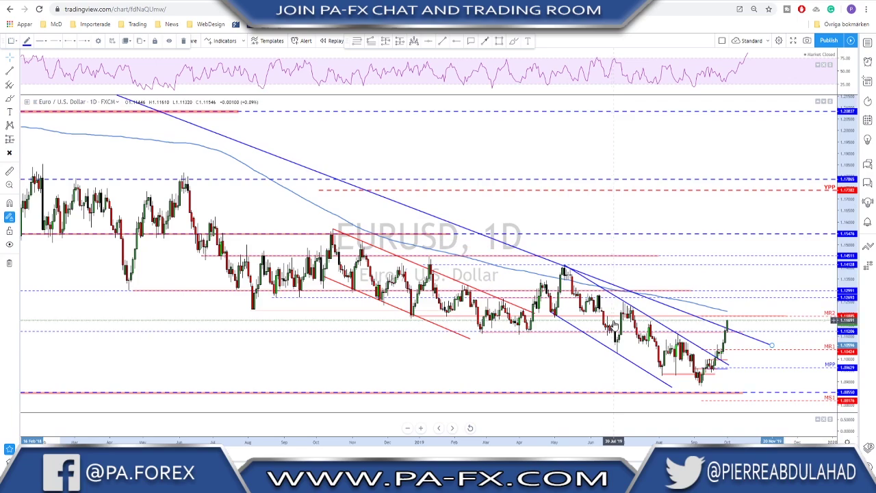
scroll(613, 319, "up", 2)
right_click(580, 278)
left_click(485, 266)
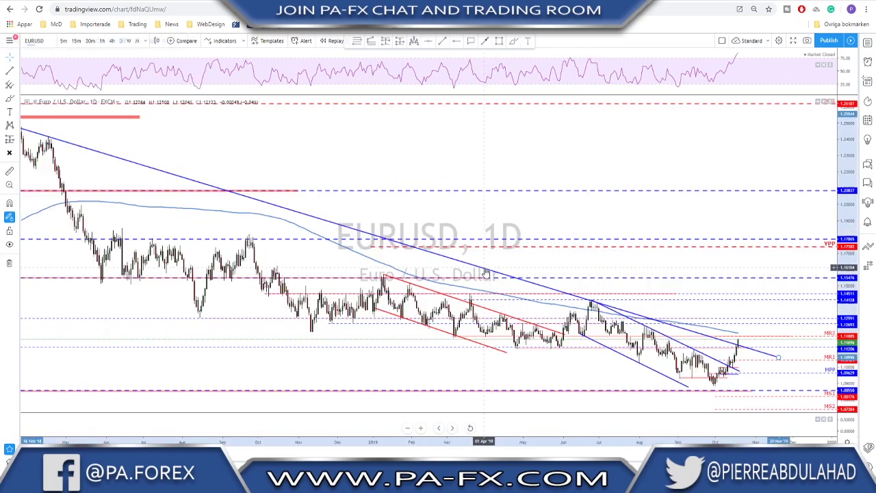
scroll(504, 290, "up", 2)
scroll(499, 303, "up", 2)
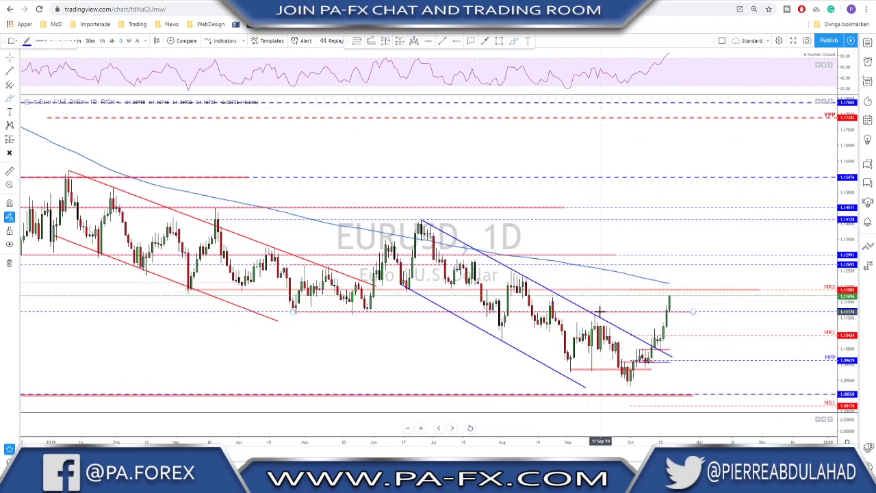
- Circle the two October swing highs and the mid-September high, draw a horizontal line across the September high, and undo the strokes
left_click(657, 334)
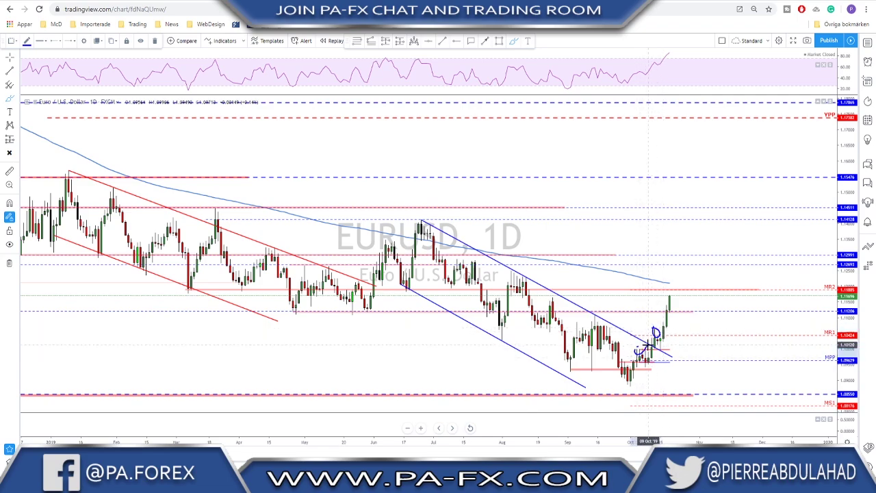
left_click_drag(645, 347, 639, 357)
mouse_move(586, 314)
left_mouse_down()
mouse_move(594, 312)
mouse_move(578, 315)
mouse_move(661, 314)
left_mouse_up()
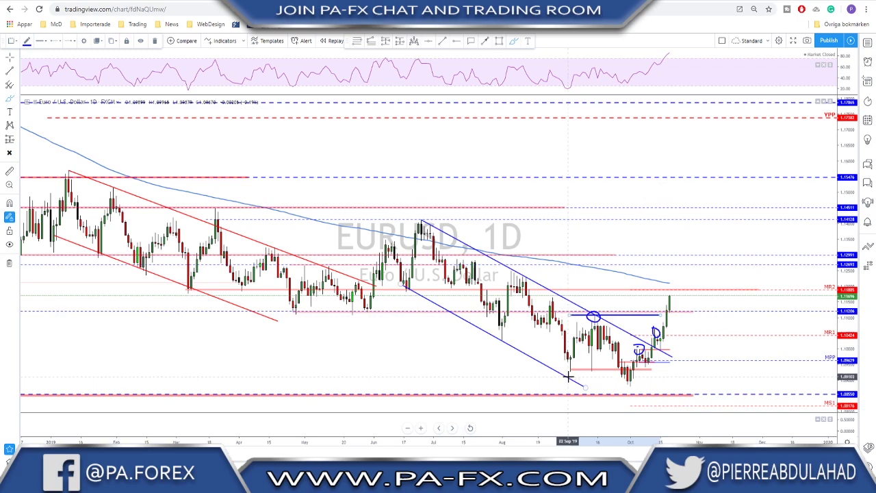
key("ctrl+z")
key("ctrl+z")
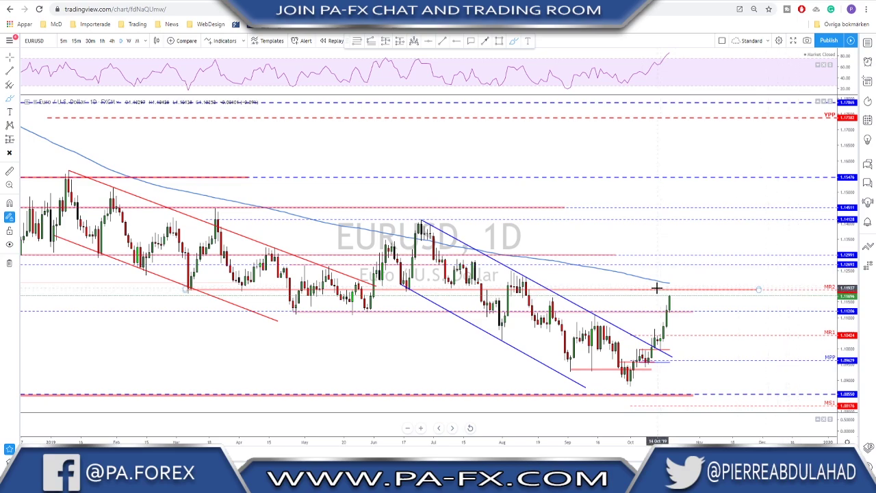
- Underline the MR2 level, circle the March, April, June, July and August price reactions along it, and undo all the strokes
left_click_drag(659, 288, 698, 290)
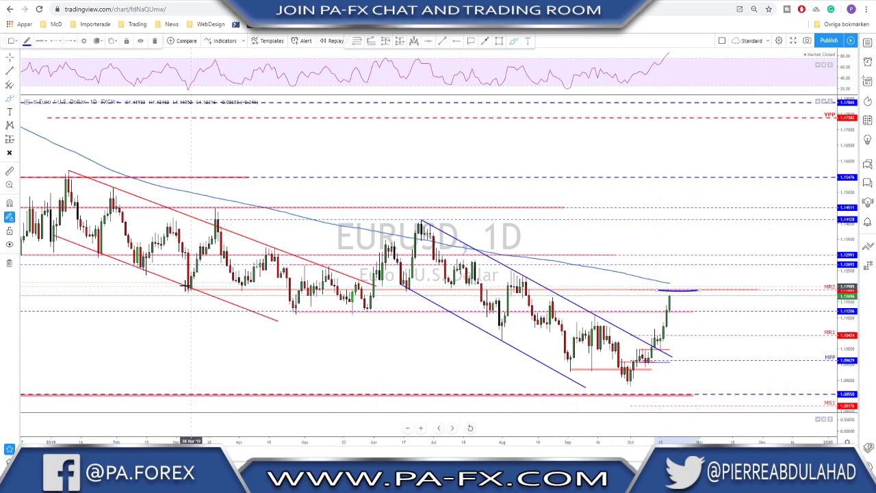
mouse_move(177, 284)
left_mouse_down()
mouse_move(195, 297)
mouse_move(248, 299)
left_mouse_up()
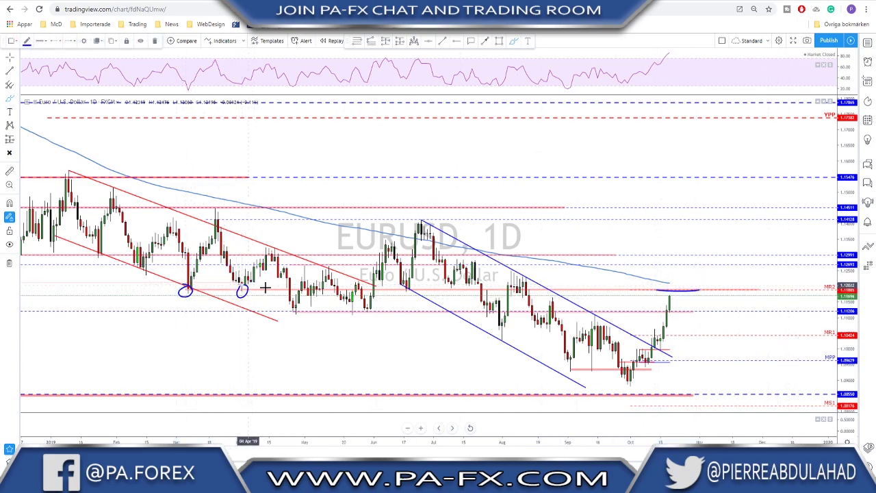
left_click_drag(396, 282, 409, 296)
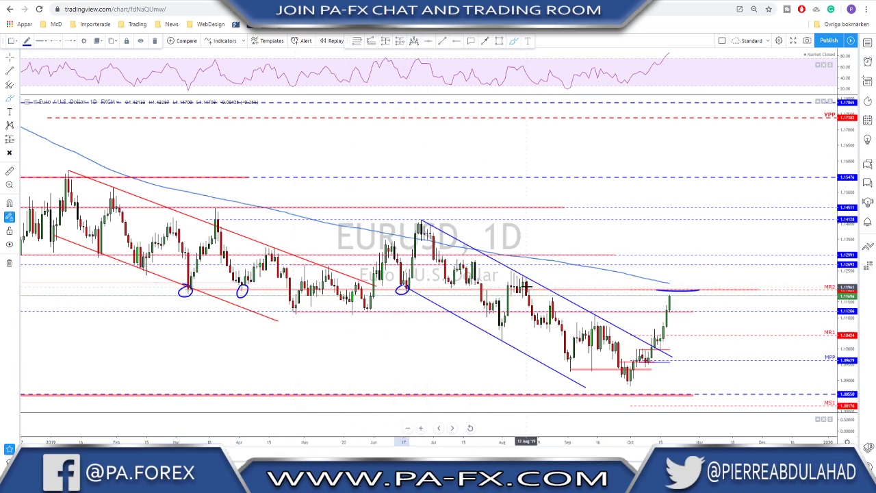
left_click_drag(500, 279, 530, 294)
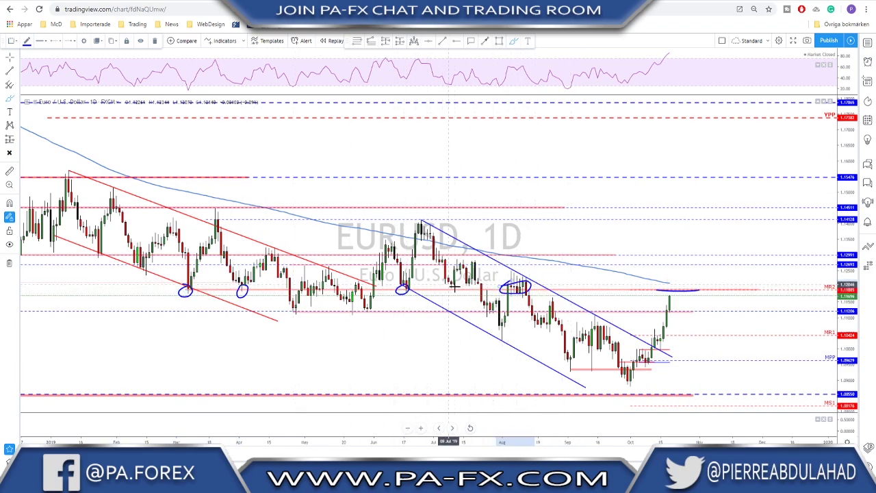
left_click_drag(444, 281, 460, 294)
key("ctrl+z")
key("ctrl+z")
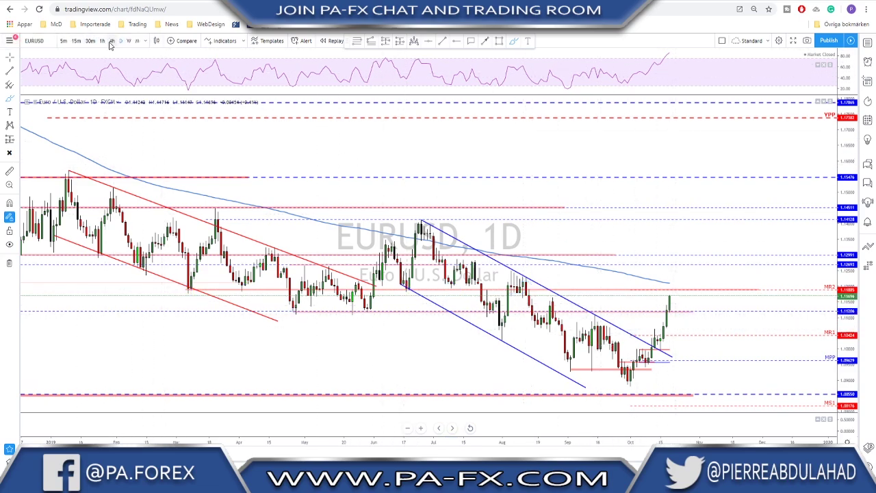
- Trace the rally from the October low toward MR2, circle the latest peak in the oscillator pane, and remove both strokes
left_click(628, 383)
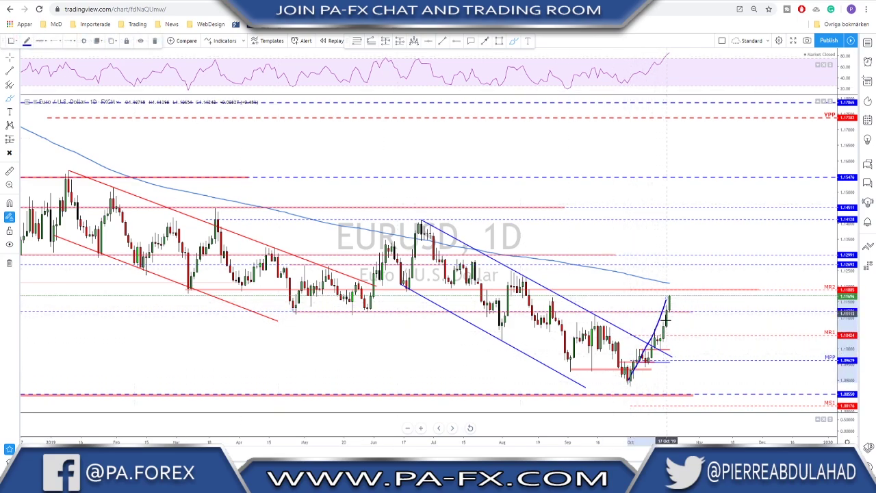
mouse_move(670, 48)
left_mouse_down()
mouse_move(675, 59)
mouse_move(667, 49)
left_mouse_up()
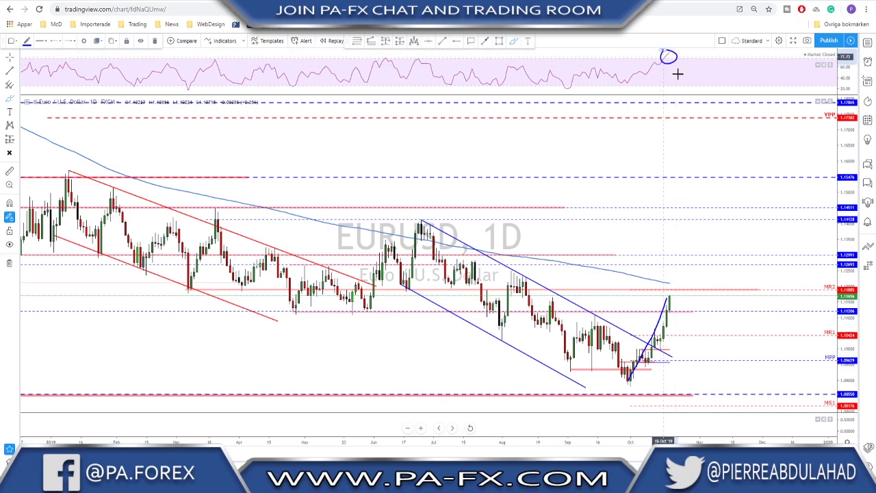
key("Delete")
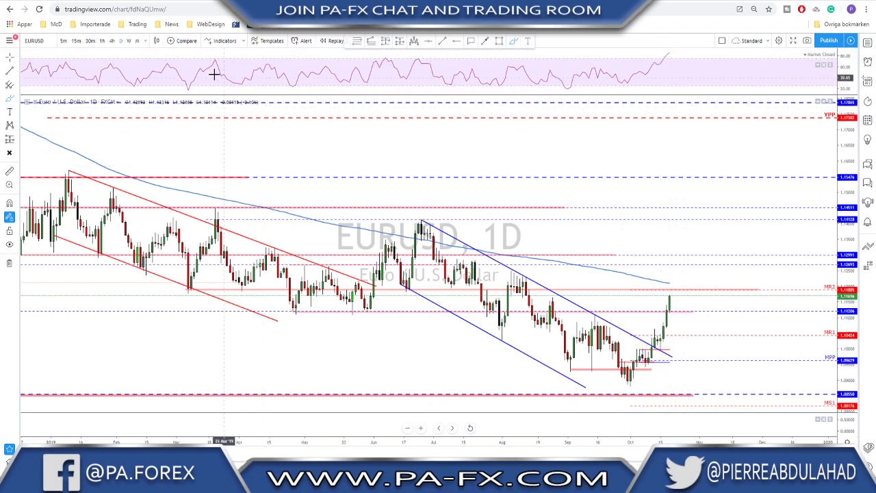
- Switch the EURUSD chart to the four-hour timeframe
left_click(115, 41)
scroll(645, 131, "down", 5)
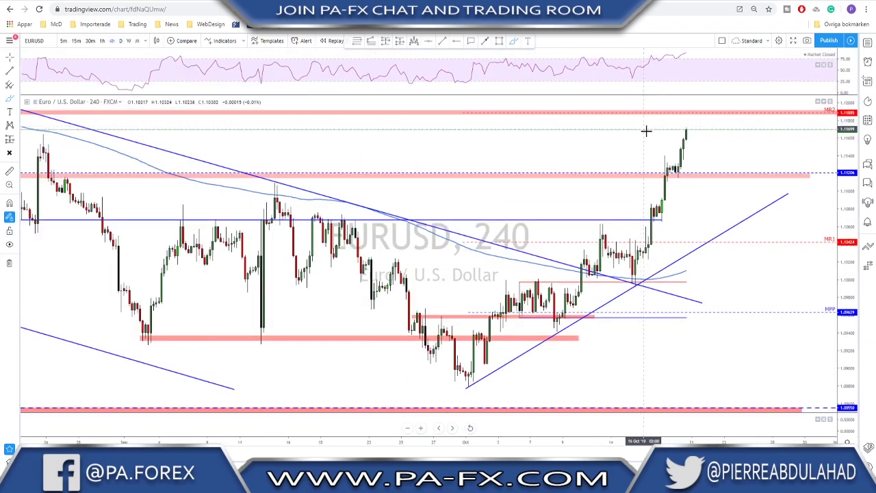
- Sketch EURUSD rising to MR2 and turning down, add an arrow pointing at that turn, and remove the strokes
left_click_drag(729, 170, 659, 170)
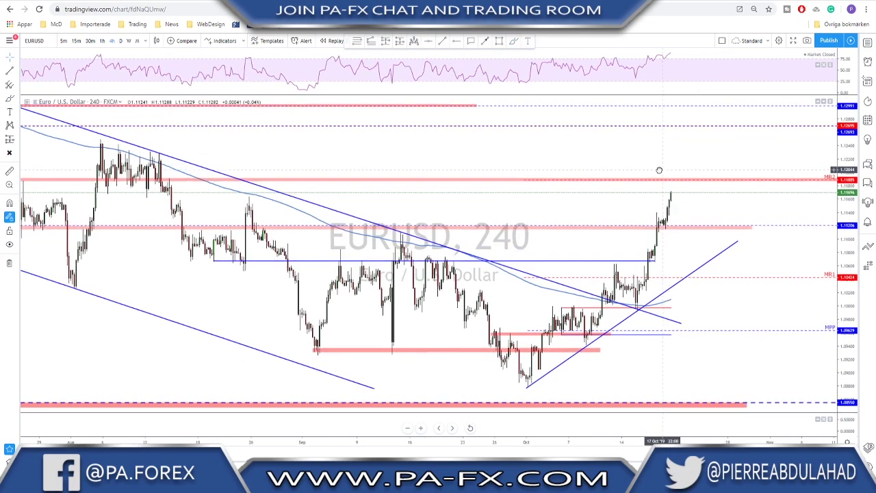
scroll(671, 166, "down", 1)
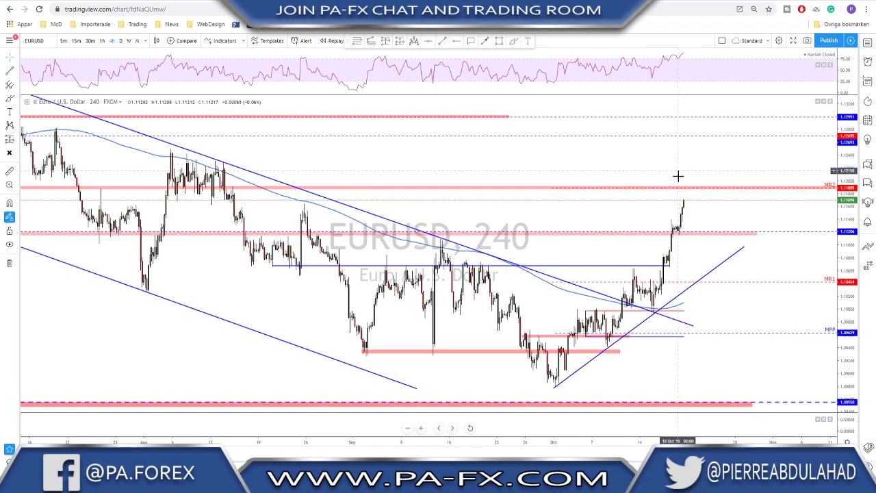
left_click(516, 42)
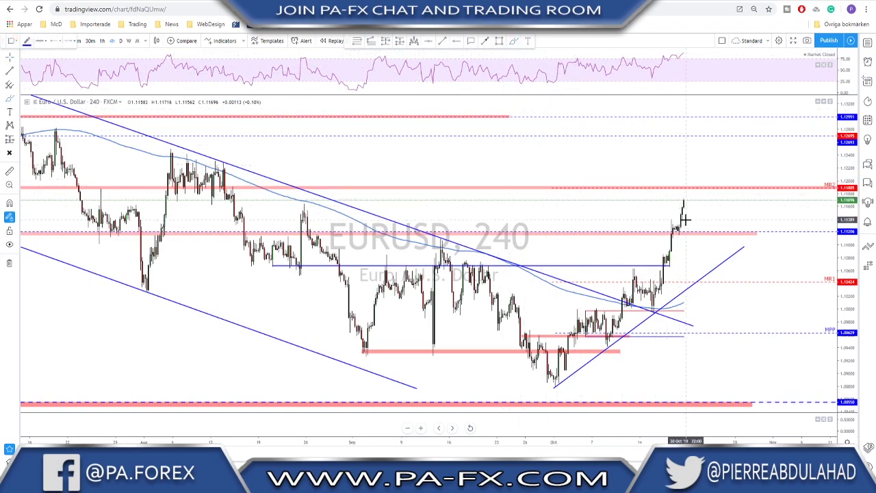
left_click_drag(684, 212, 691, 186)
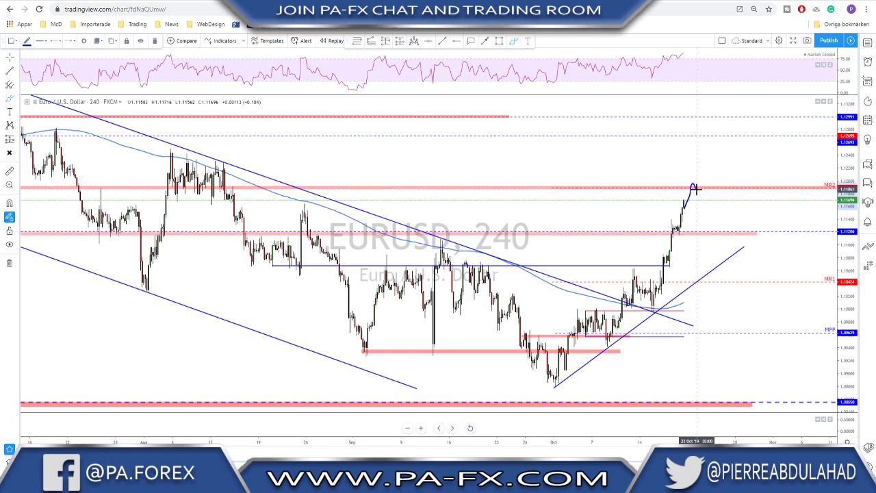
left_click_drag(704, 201, 708, 209)
mouse_move(677, 143)
left_mouse_down()
mouse_move(691, 172)
mouse_move(697, 166)
left_mouse_up()
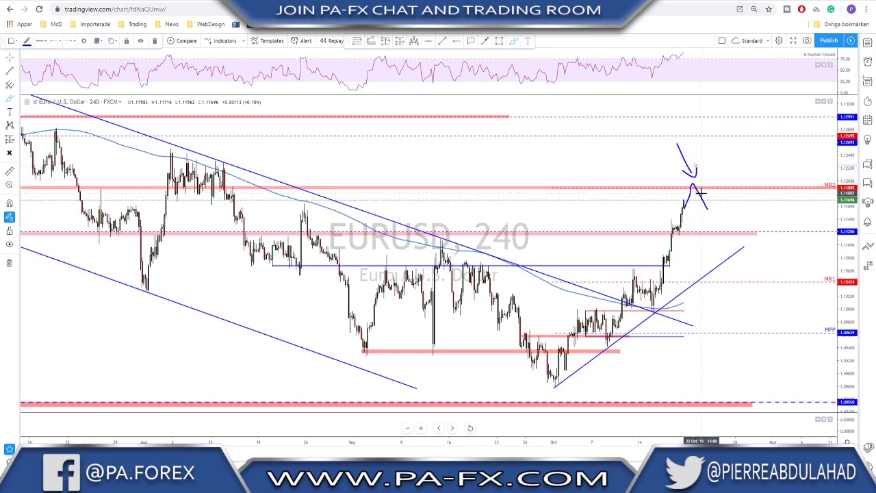
key("Delete")
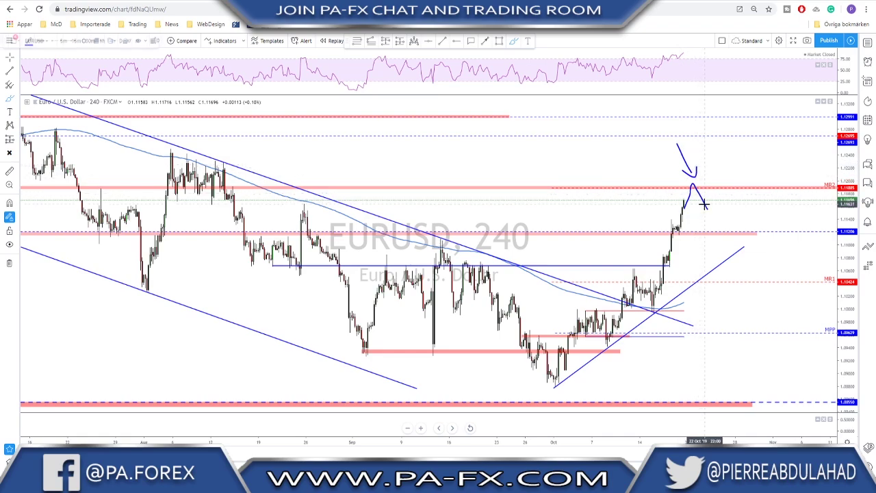
mouse_move(686, 181)
left_mouse_down()
mouse_move(694, 195)
mouse_move(685, 179)
left_mouse_up()
key("ctrl+z")
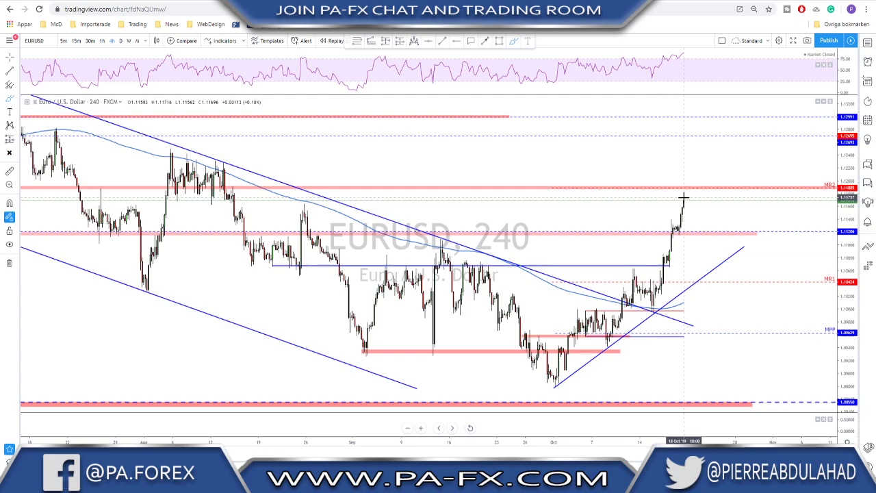
- Sketch a pullback from the latest EURUSD high to the 1.11206 level with a rebound, and delete the stroke
mouse_move(682, 197)
left_mouse_down()
mouse_move(709, 239)
mouse_move(719, 199)
left_mouse_up()
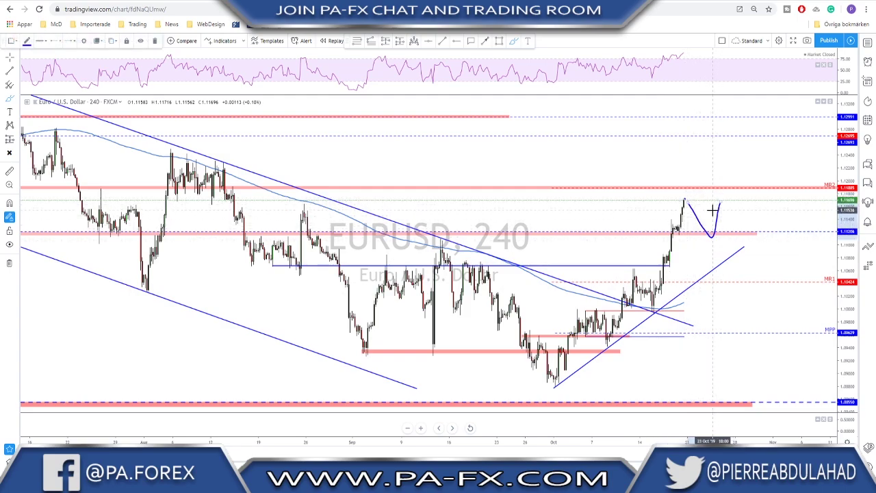
key("Delete")
- Circle the price reactions along the 1.11206 zone from the early May low through the mid-September high
scroll(716, 225, "down", 3)
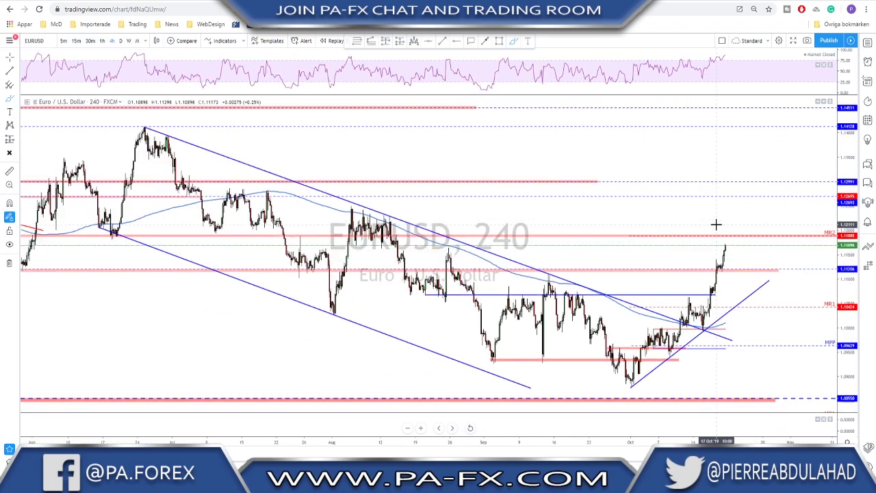
scroll(716, 224, "up", 2)
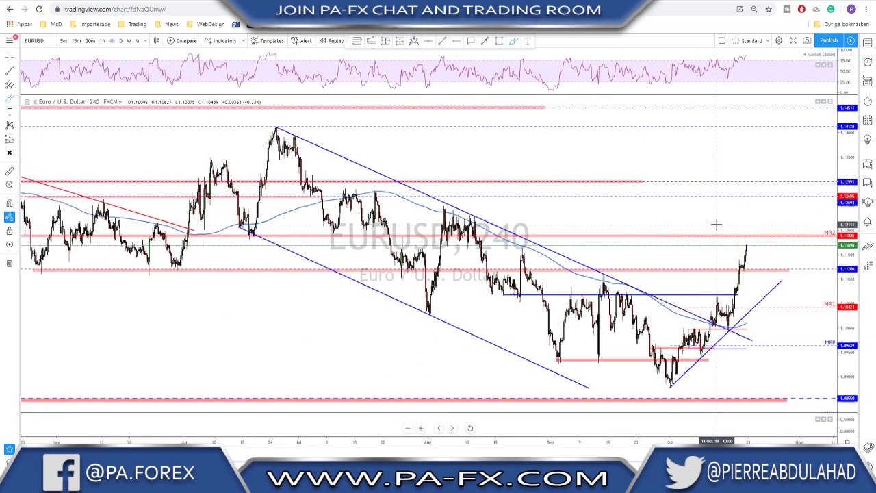
scroll(715, 224, "down", 1)
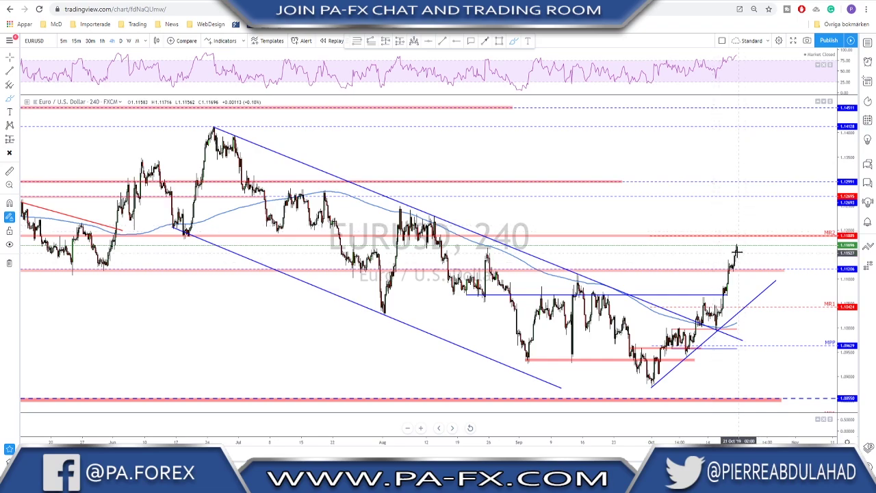
scroll(733, 251, "down", 1)
mouse_move(48, 271)
left_mouse_down()
mouse_move(33, 267)
mouse_move(45, 268)
left_mouse_up()
mouse_move(185, 263)
left_mouse_down()
mouse_move(143, 273)
mouse_move(182, 266)
left_mouse_up()
mouse_move(418, 267)
left_mouse_down()
mouse_move(389, 273)
mouse_move(409, 266)
left_mouse_up()
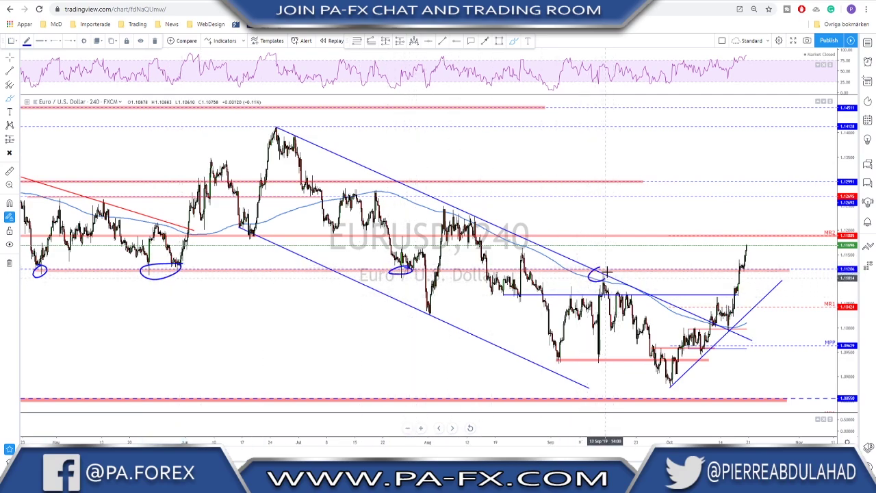
left_click_drag(608, 268, 604, 267)
mouse_move(505, 264)
left_mouse_down()
mouse_move(491, 272)
mouse_move(514, 269)
mouse_move(507, 265)
left_mouse_up()
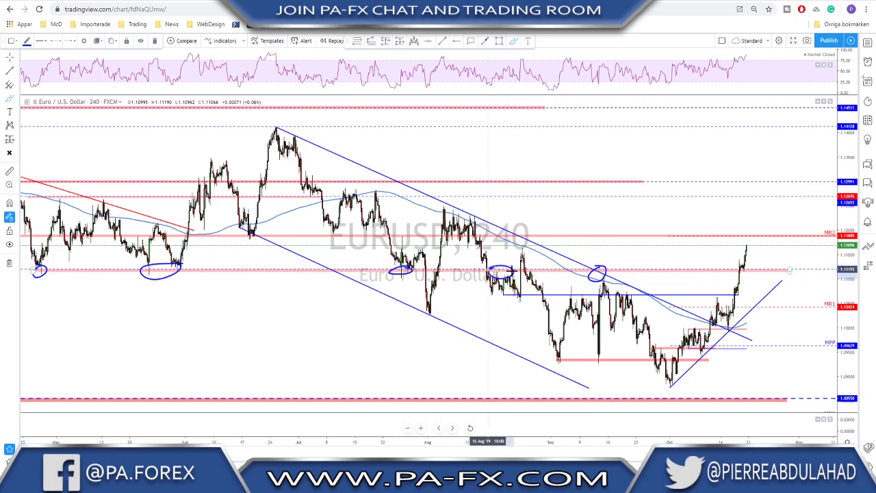
- Sketch a drop to the rising trendline, a horizontal line extending the September highs and a rebound to MR2, and undo the strokes
left_click_drag(746, 242, 759, 268)
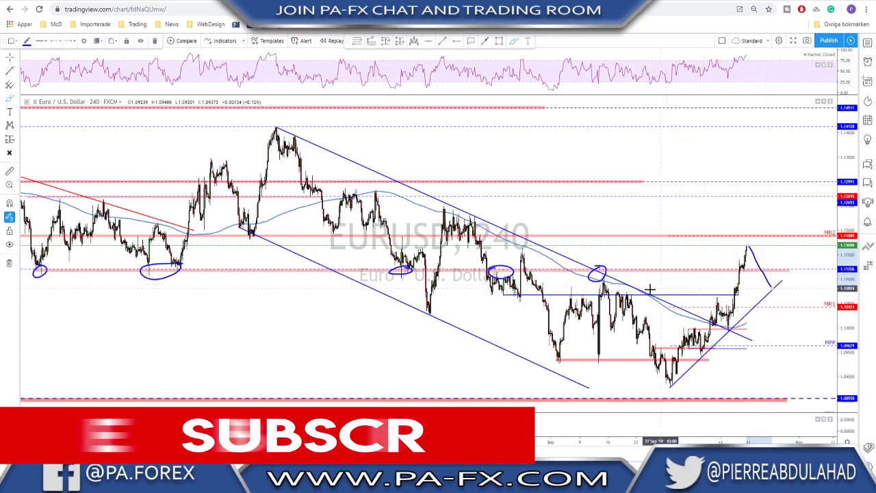
mouse_move(596, 293)
left_mouse_down()
mouse_move(802, 290)
mouse_move(780, 233)
left_mouse_up()
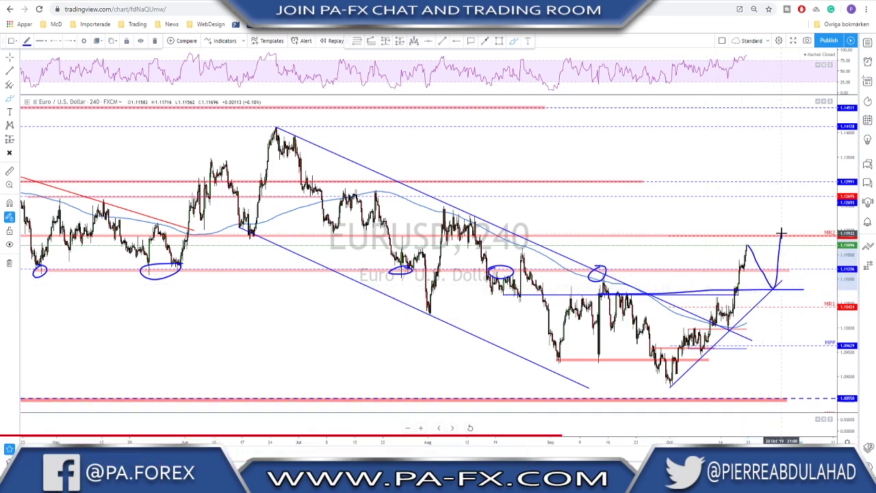
key("ctrl+z")
key("ctrl+z")
key("ctrl+z")
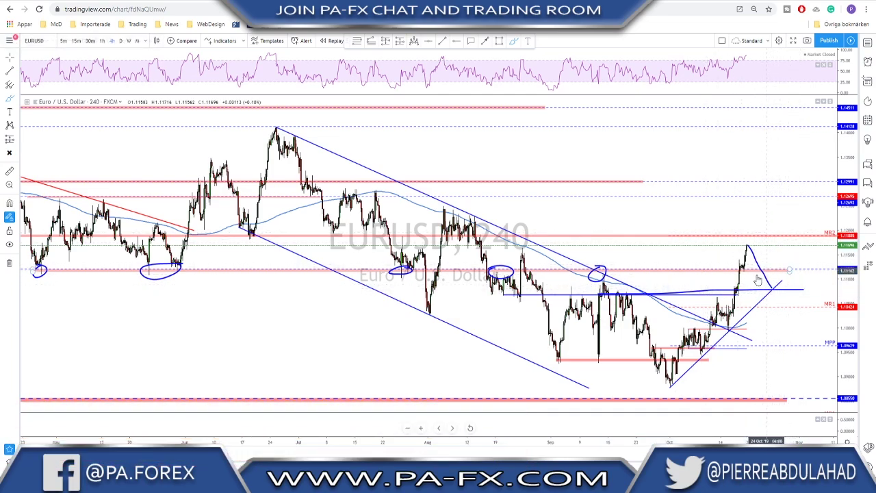
key("ctrl+z")
key("ctrl+z")
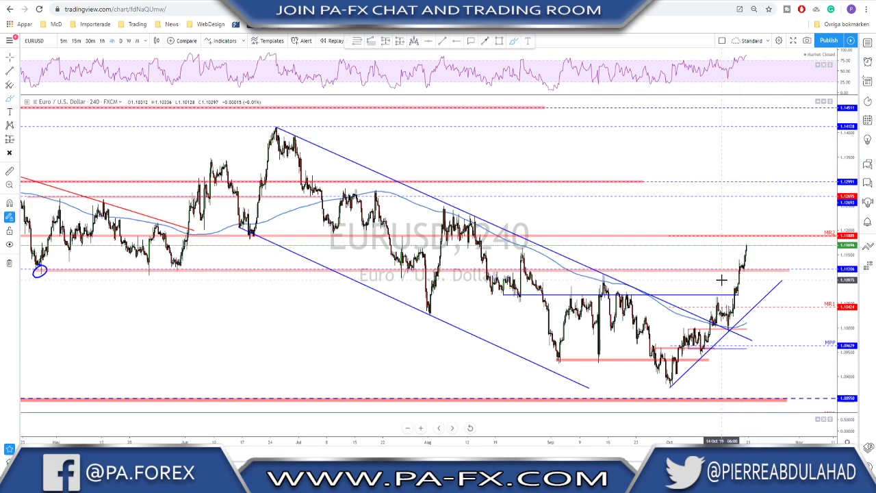
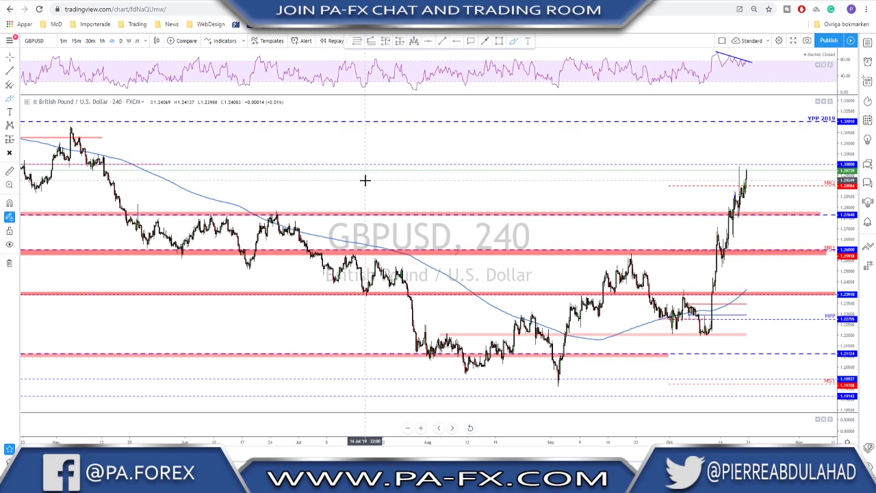
- Examine the GBPUSD four-hour price history and its horizontal zones around the latest October rally toward 1.30000
scroll(620, 201, "down", 2)
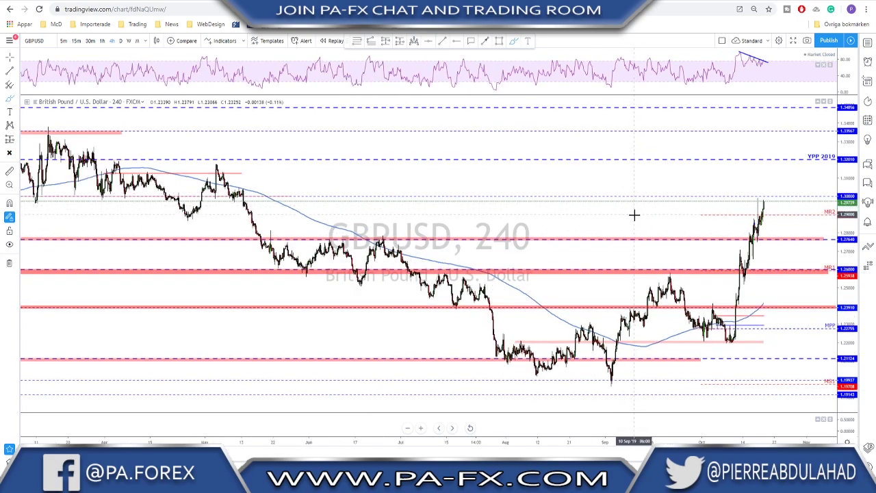
left_click_drag(646, 215, 597, 210)
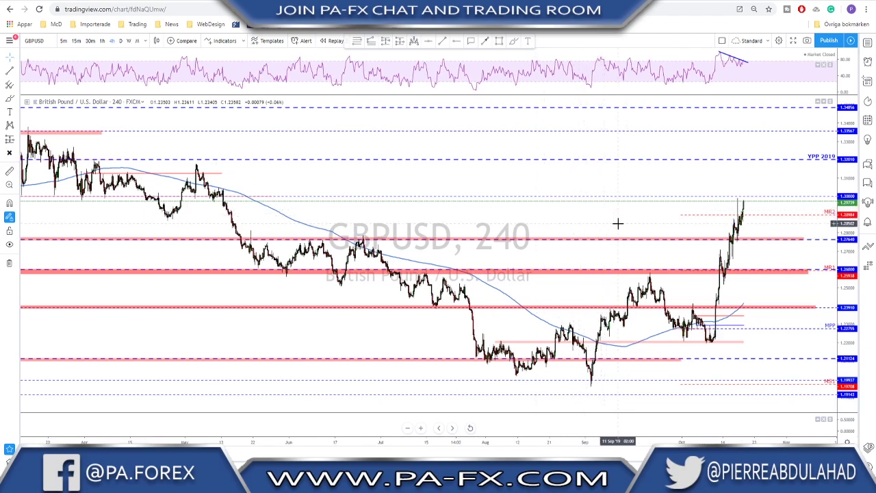
left_click_drag(618, 225, 613, 223)
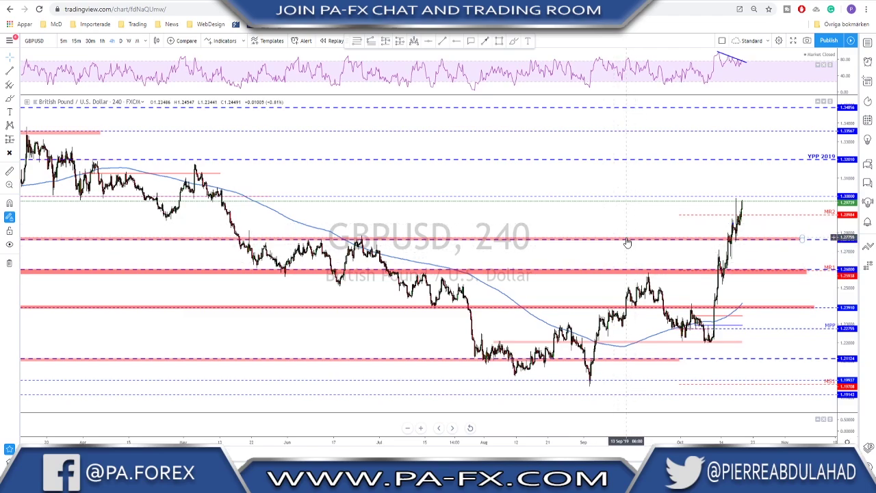
scroll(641, 231, "up", 1)
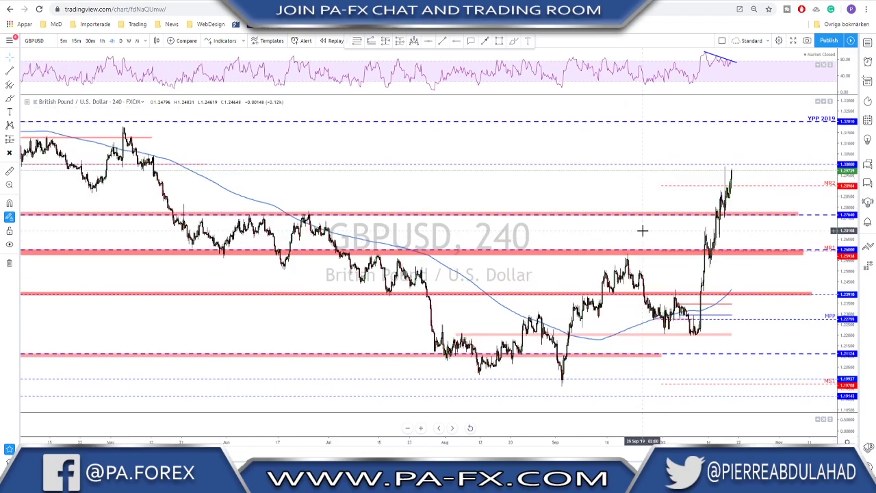
scroll(651, 223, "down", 1)
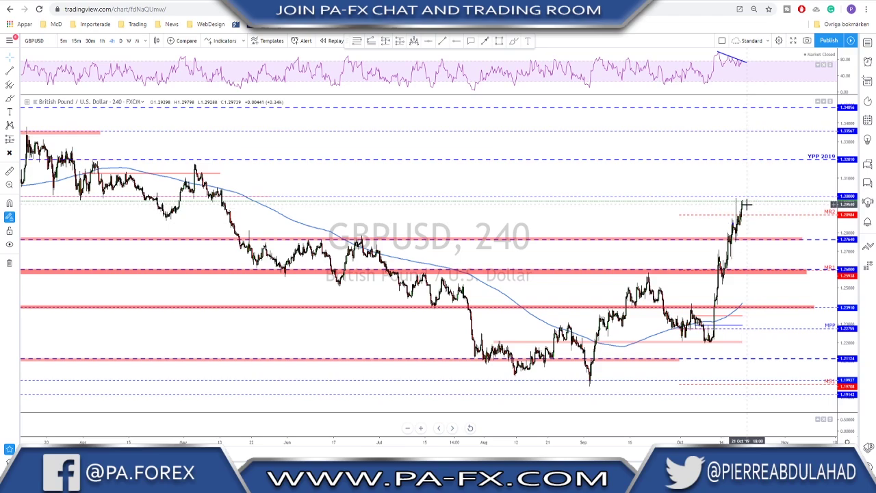
scroll(665, 216, "down", 2)
scroll(660, 217, "down", 3)
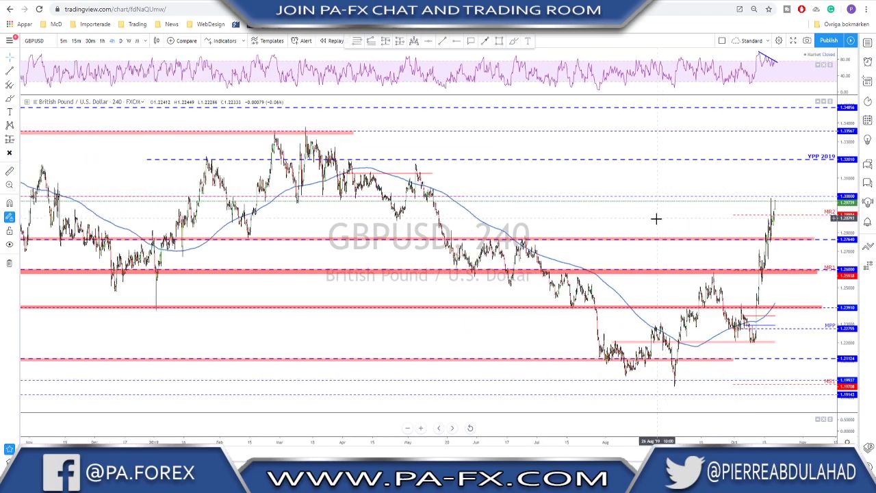
scroll(651, 219, "up", 1)
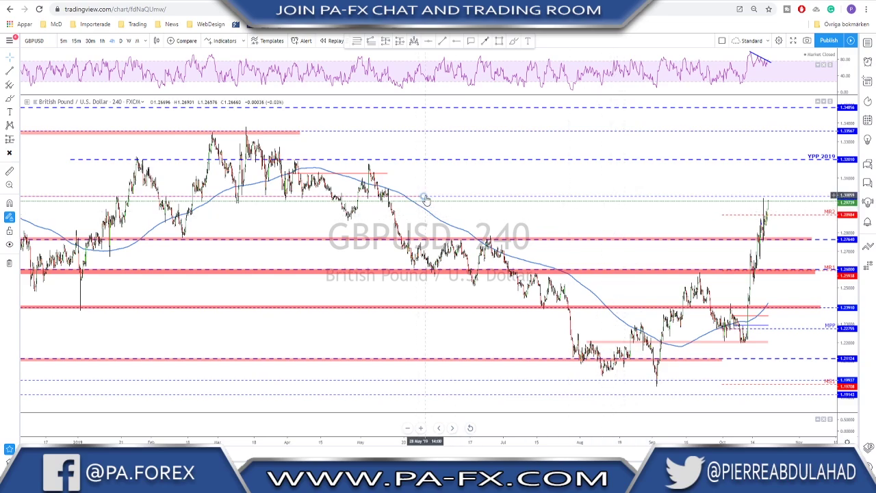
- Extend the red zone at the 1.30000 level forward in time to about 5 November 2019
left_click_drag(485, 198, 798, 197)
left_click(602, 196)
right_click(776, 175)
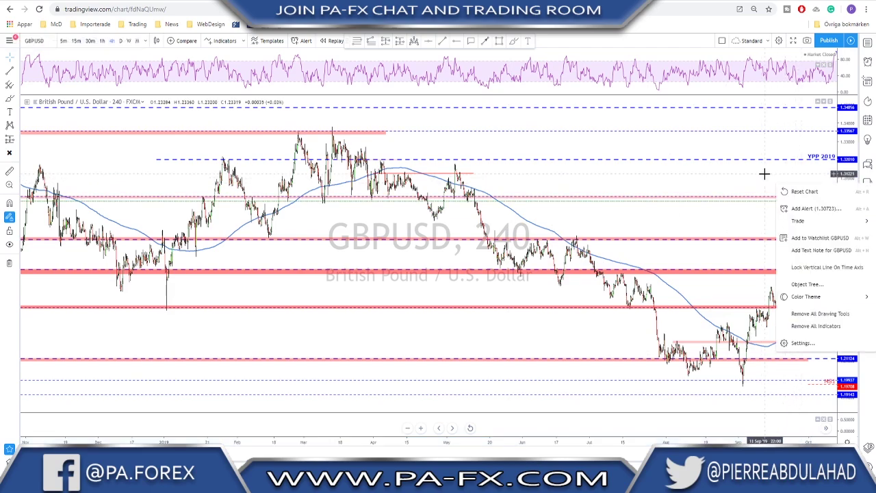
left_click_drag(750, 172, 611, 179)
left_click_drag(665, 197, 758, 197)
- Switch the GBPUSD chart to the daily timeframe and examine the price reactions around 1.30000 since 2017
scroll(698, 185, "down", 3)
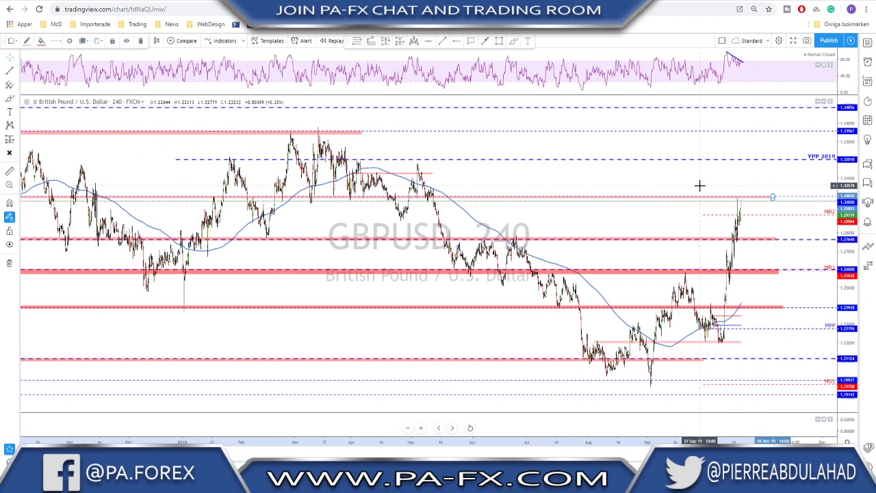
scroll(698, 186, "down", 3)
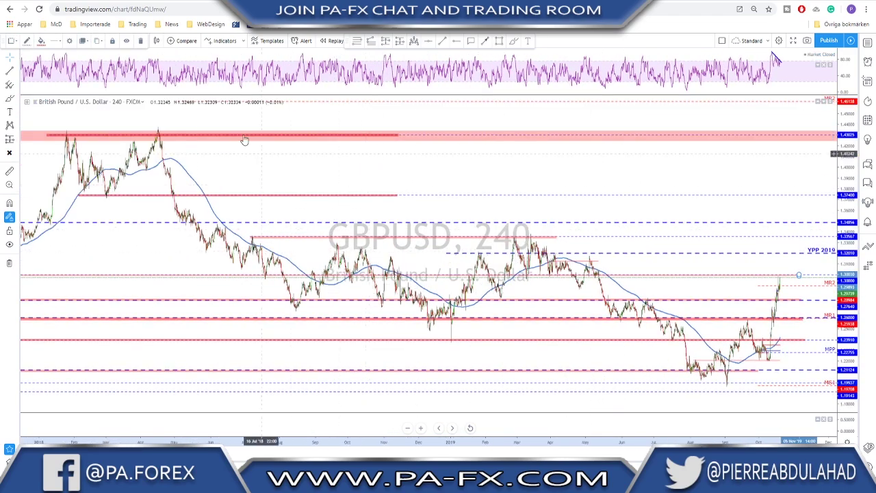
right_click(193, 156)
left_click(180, 142)
left_click(120, 41)
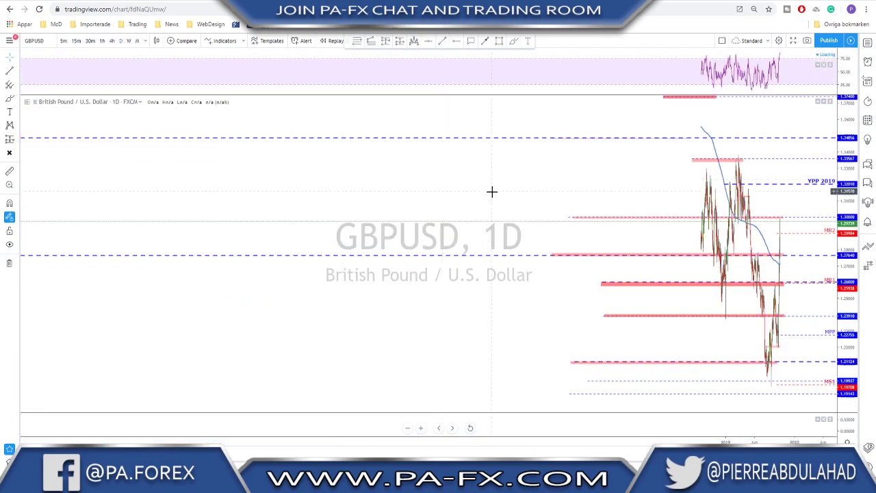
scroll(487, 212, "up", 5)
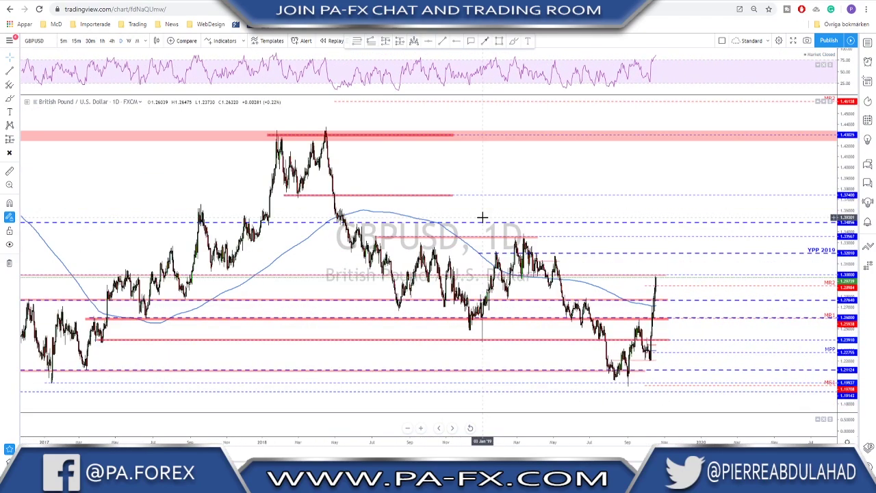
scroll(479, 263, "up", 2)
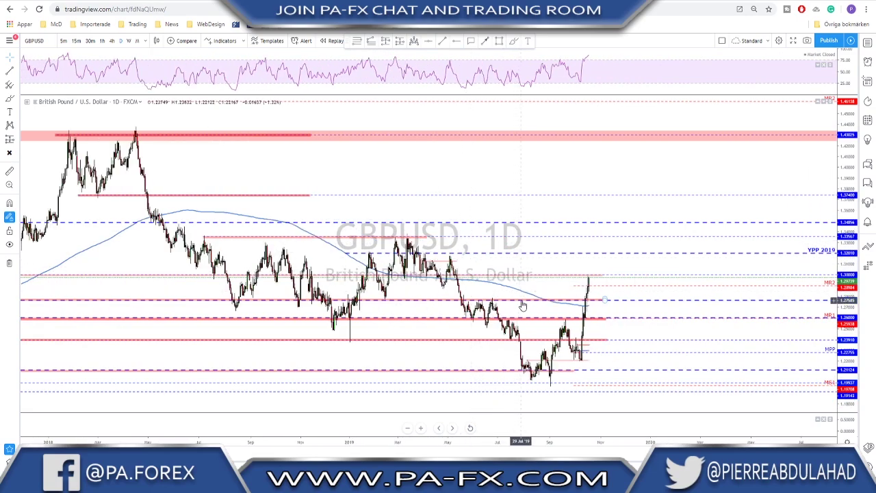
scroll(445, 273, "down", 2)
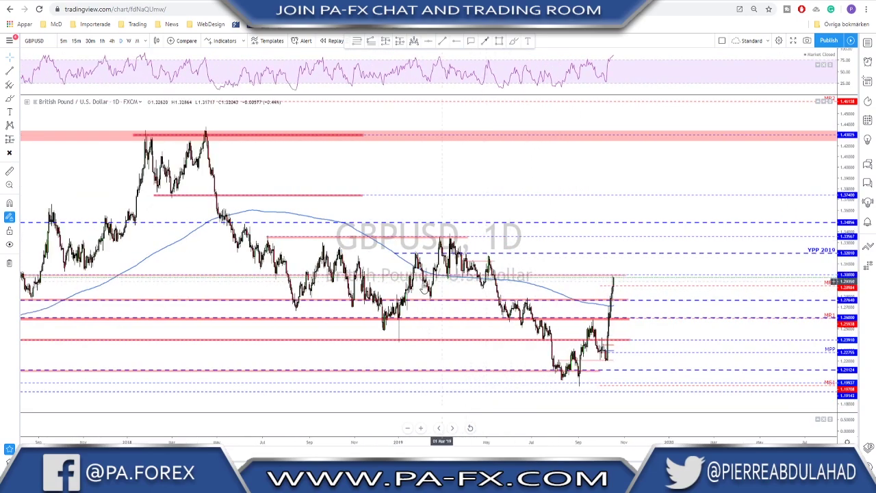
scroll(213, 279, "down", 1)
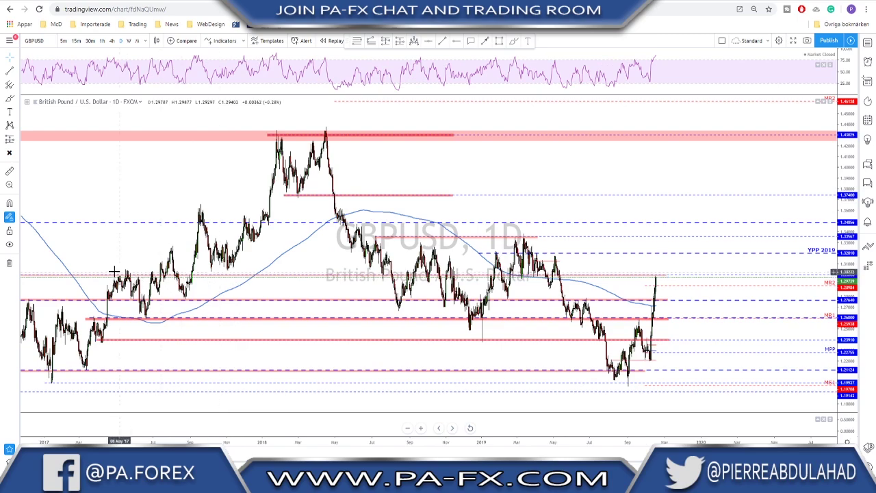
scroll(133, 279, "down", 1)
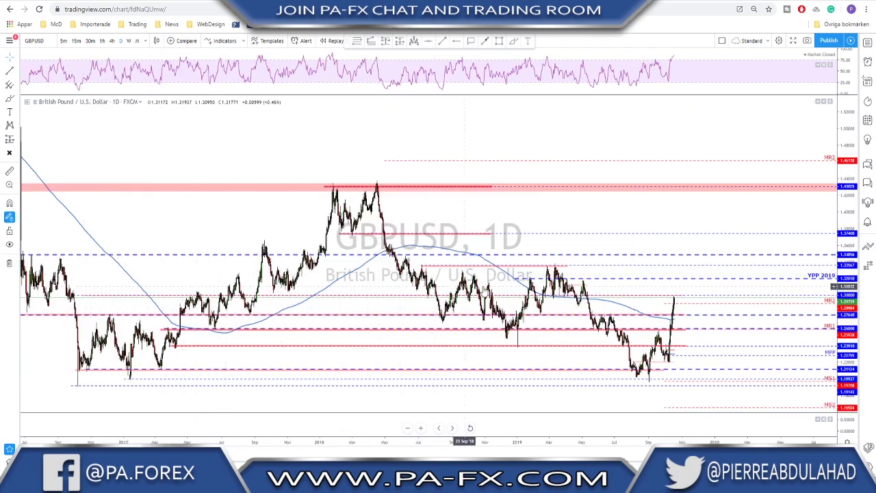
scroll(555, 294, "up", 5)
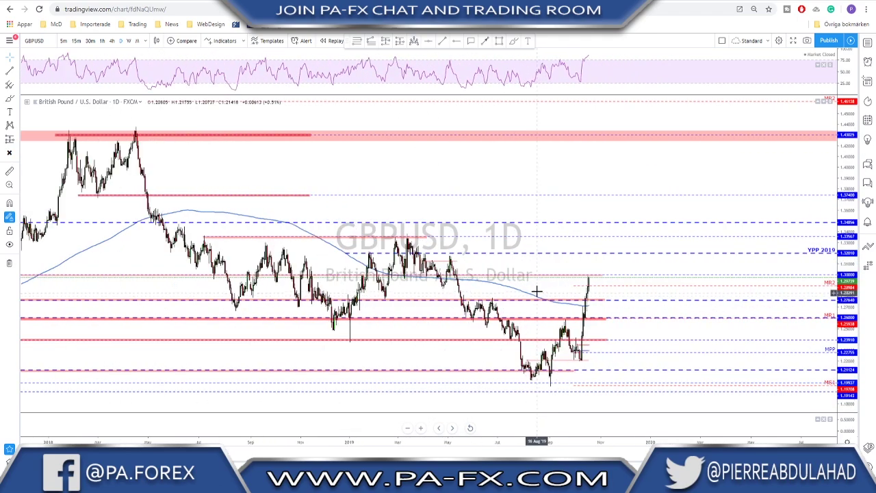
- Circle the October 2019 rally from about 1.22000 to 1.30000 on the daily chart, and undo the circle
left_click_drag(527, 208, 616, 208)
scroll(583, 214, "up", 1)
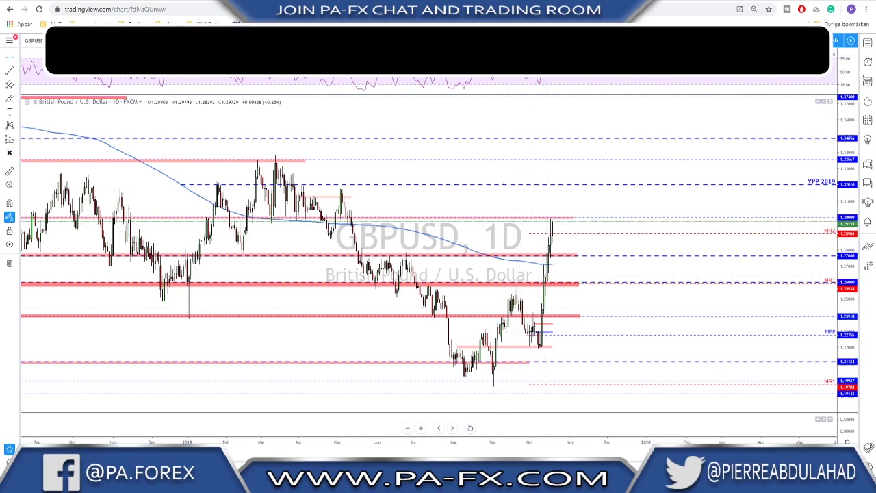
mouse_move(559, 219)
left_mouse_down()
mouse_move(541, 284)
mouse_move(555, 342)
mouse_move(555, 219)
left_mouse_up()
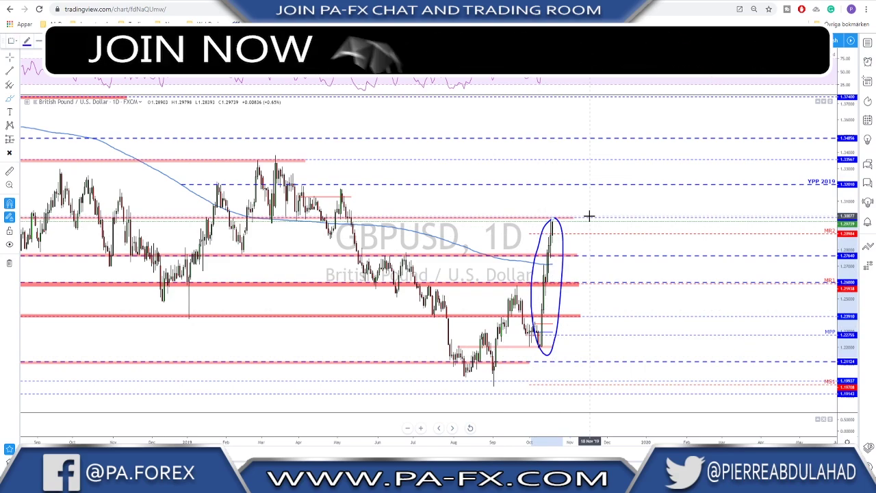
key("ctrl+z")
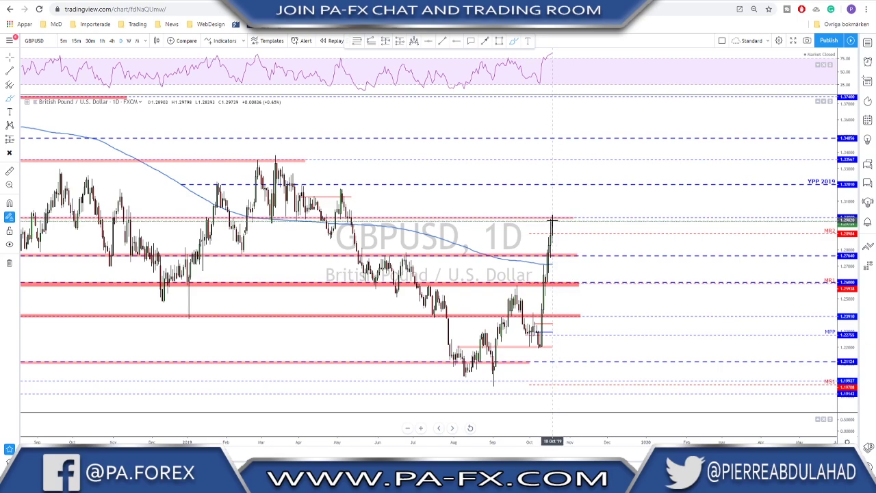
- Delete the short light-red horizontal zone just below the May 2019 high, between 1.30000 and YPP 2019
scroll(553, 220, "down", 1)
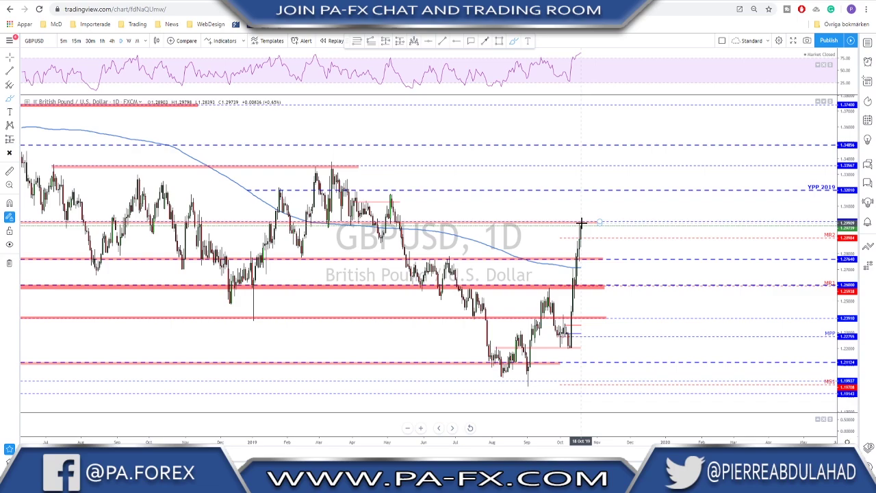
scroll(581, 223, "down", 1)
scroll(557, 242, "up", 1)
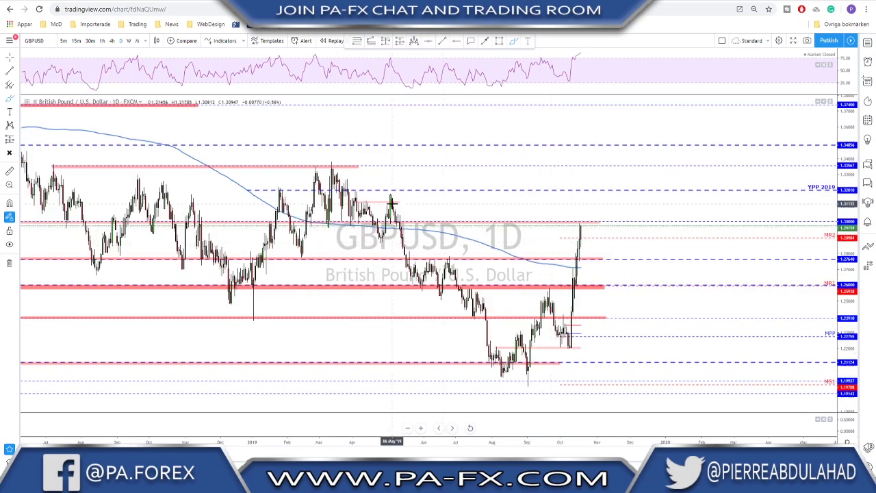
left_click(385, 207)
key("Delete")
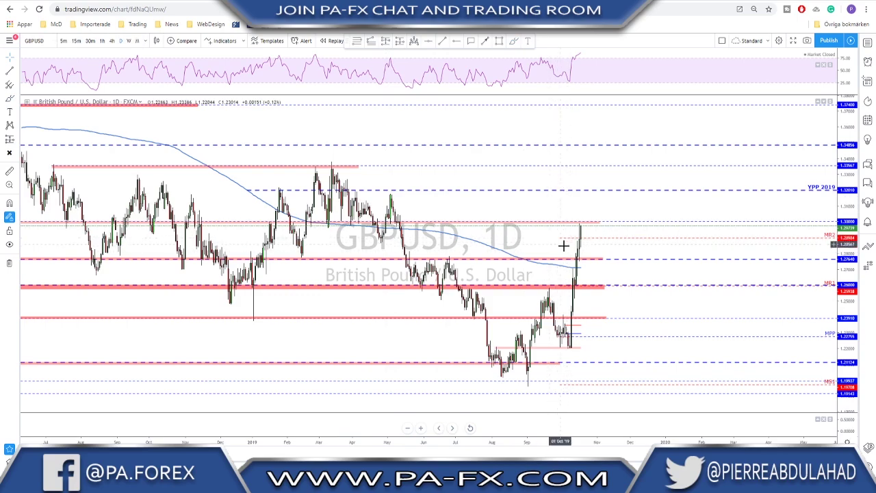
- Sketch a pullback from the latest high to 1.27640 with a rebound above 1.30000, and delete the sketch
left_click(513, 41)
mouse_move(581, 223)
left_mouse_down()
mouse_move(608, 261)
mouse_move(637, 214)
left_mouse_up()
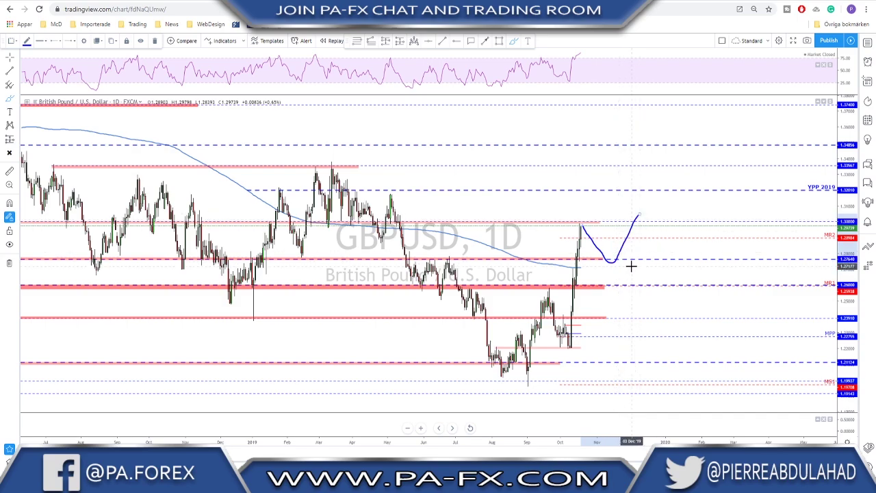
key("Delete")
- Mark the 1.27640 and 1.26000 levels with horizontal brush strokes and circle the September high near 1.26000
scroll(629, 267, "down", 2)
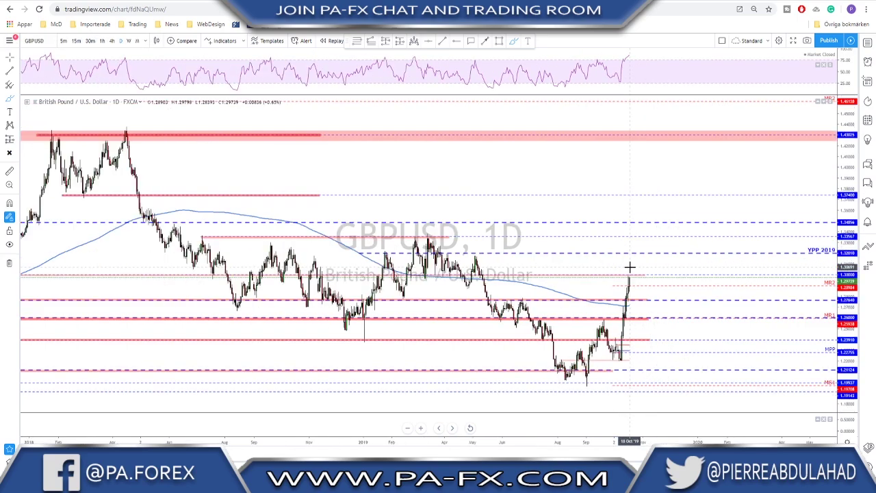
scroll(630, 267, "up", 4)
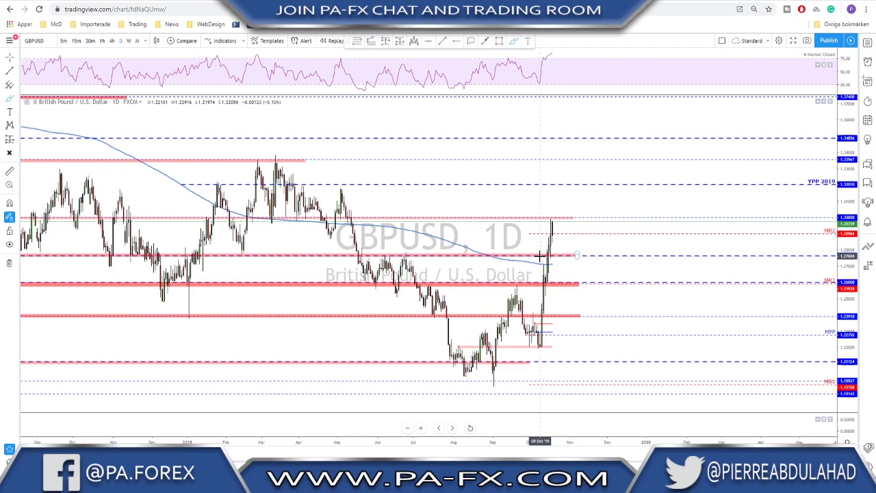
left_click_drag(541, 257, 567, 255)
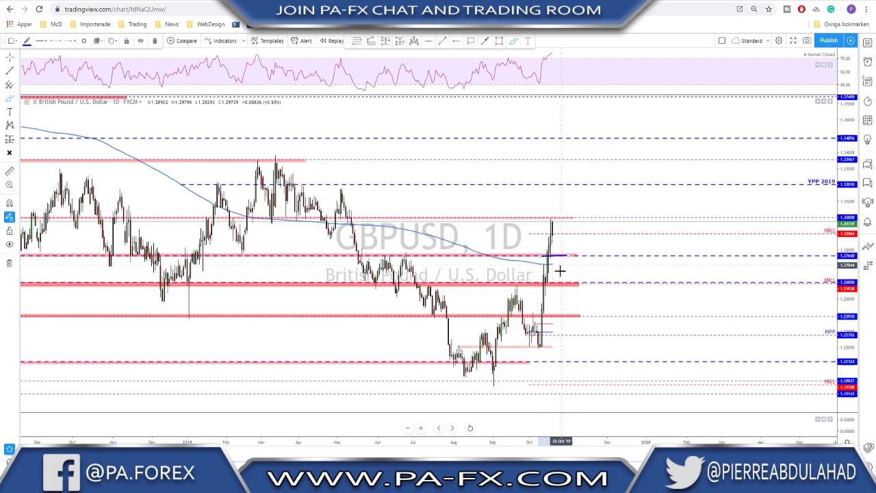
left_click(524, 281)
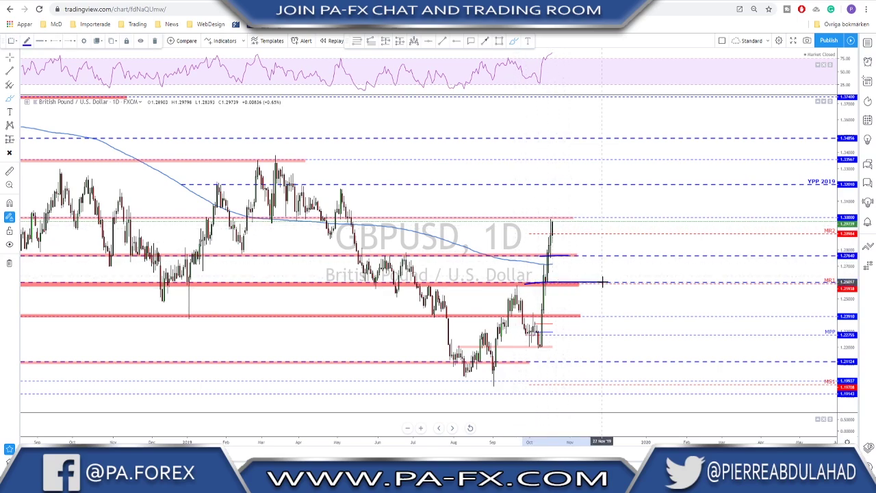
mouse_move(513, 283)
left_mouse_down()
mouse_move(514, 294)
mouse_move(523, 286)
left_mouse_up()
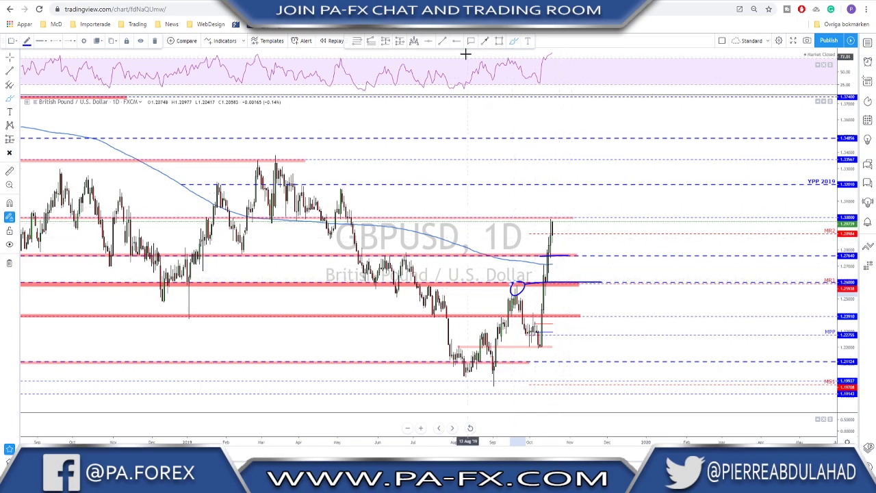
- Draw a Fibonacci retracement from the October low at about 1.22004 up to the high near 1.30000
left_click(355, 42)
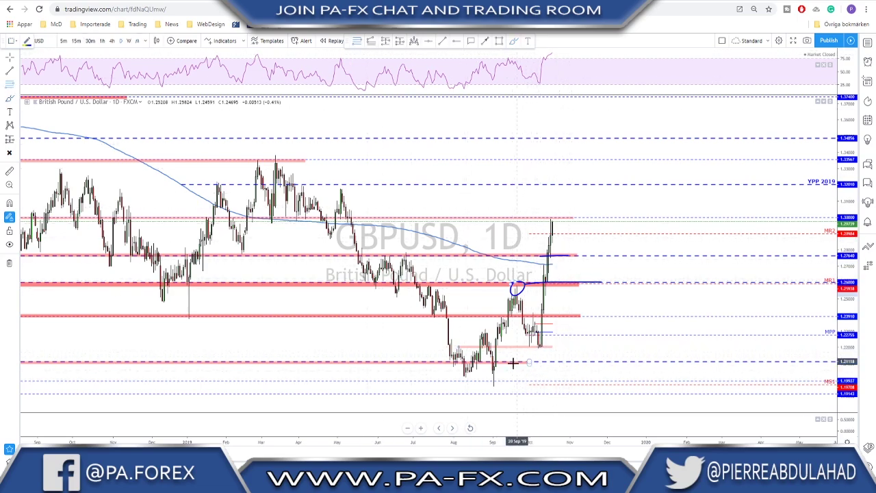
left_click(534, 347)
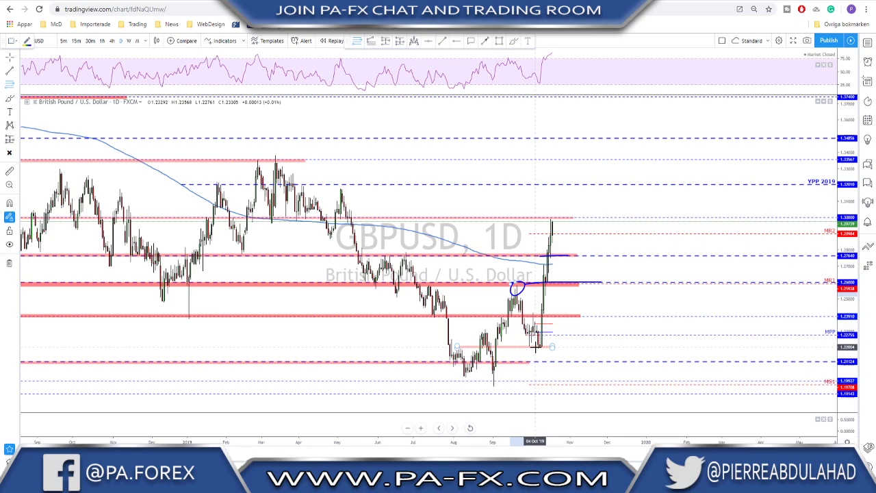
left_click(595, 217)
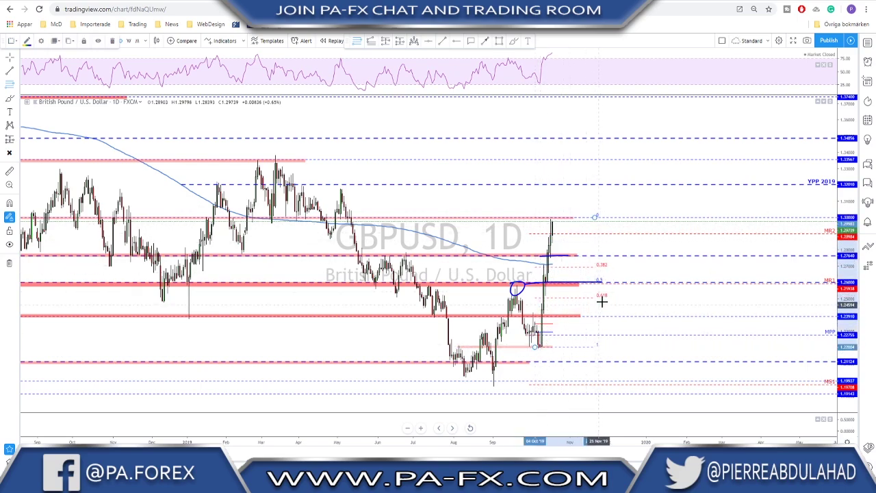
- Circle the October rally, and undo the circle, the Fibonacci retracement and the markings around 1.26000
left_click(513, 40)
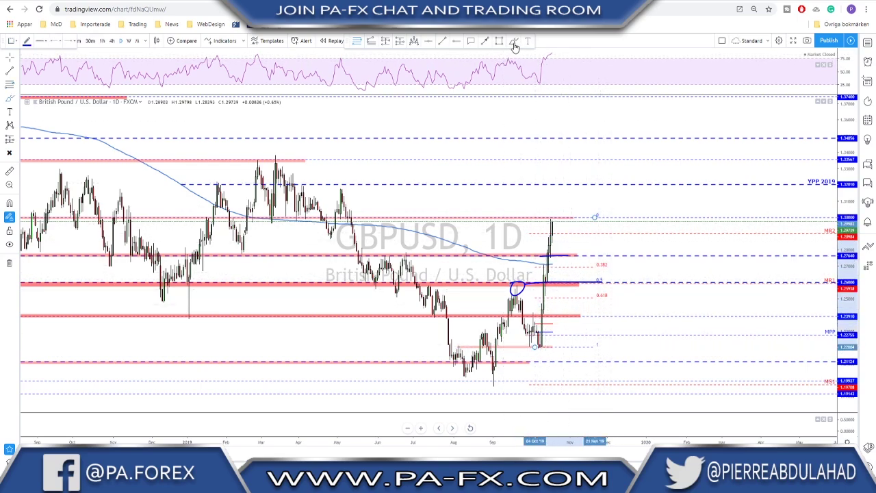
mouse_move(555, 214)
left_mouse_down()
mouse_move(525, 335)
mouse_move(560, 210)
left_mouse_up()
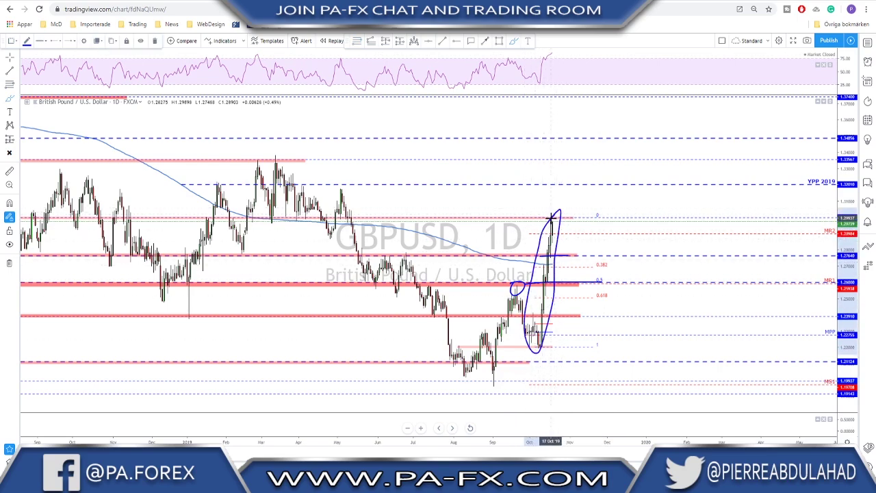
key("ctrl+z")
key("ctrl+z")
key("ctrl+z")
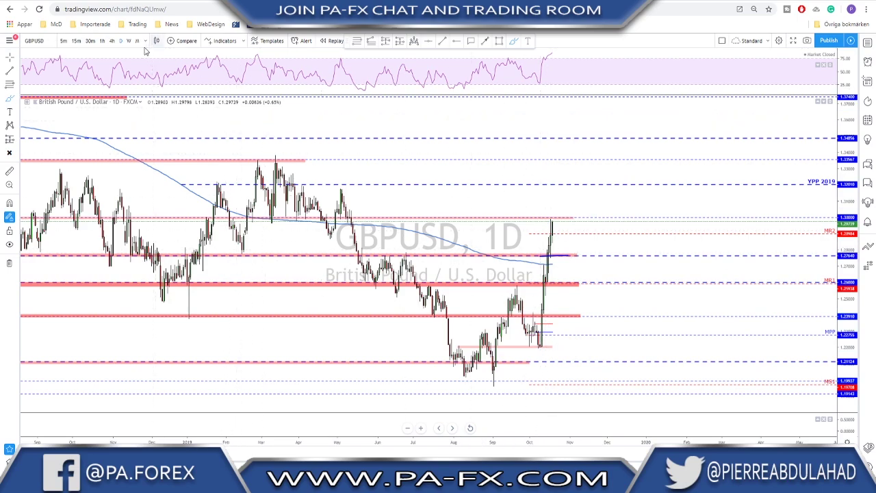
- Switch GBPUSD to the four-hour timeframe and delete the blue brush stroke drawn at the 1.27640 level
left_click(111, 41)
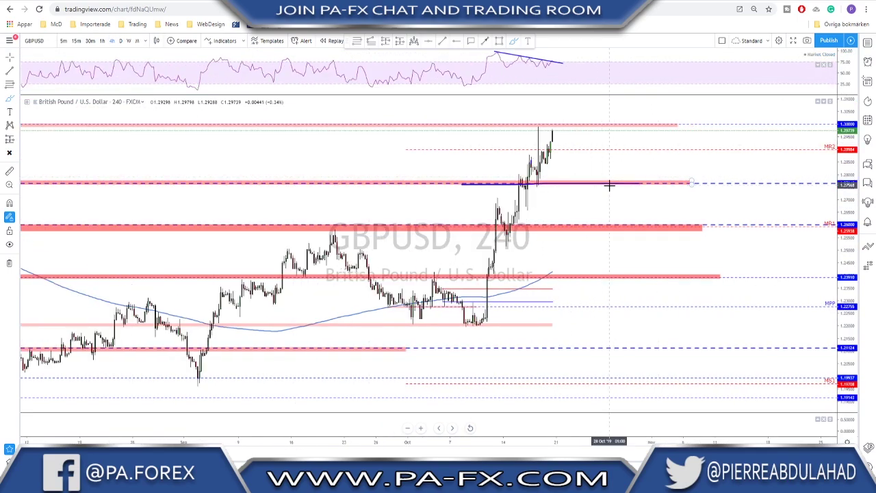
left_click_drag(598, 184, 607, 167)
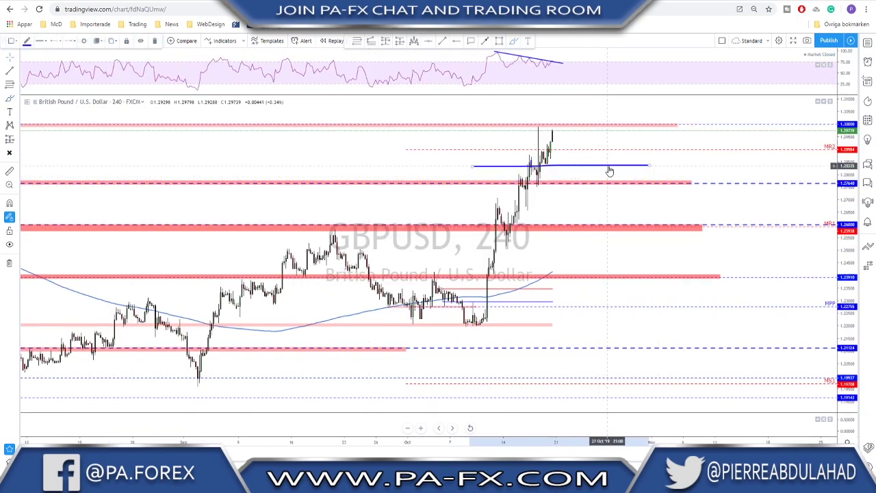
key("Delete")
- Draw two converging trendlines along the highs and lows of the October rally, forming a rising wedge toward 1.30000
scroll(610, 168, "up", 2)
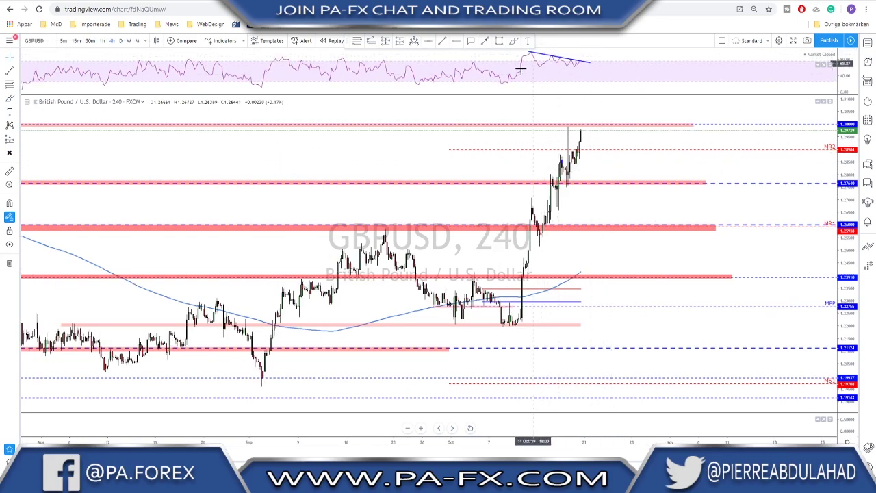
left_click(528, 201)
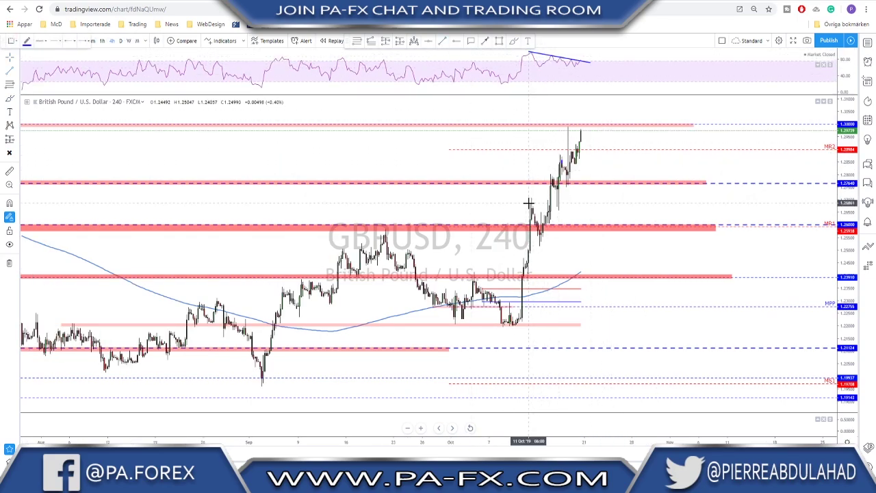
left_click(580, 129)
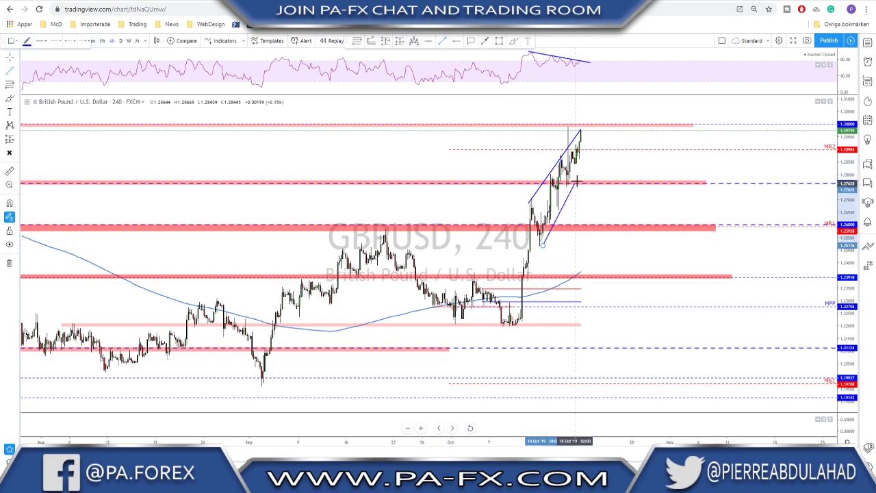
left_click(591, 135)
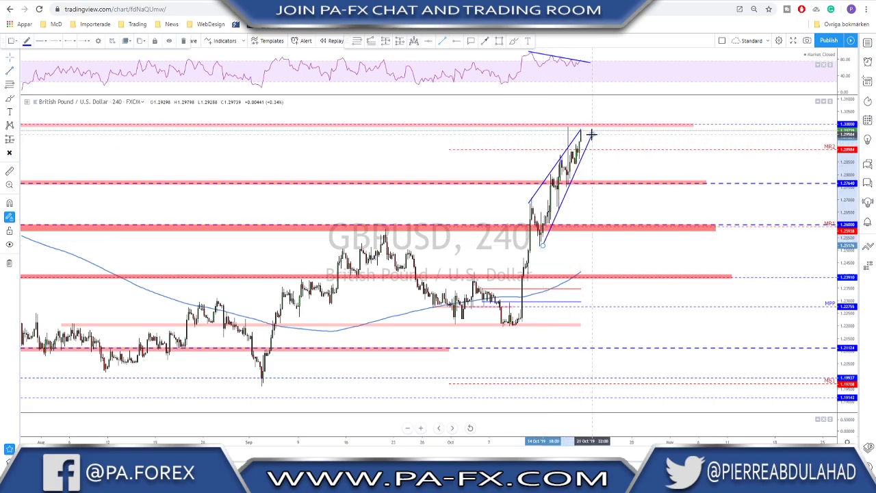
- Sketch a break below the wedge, a small retest near MR2 and a drop to the 1.26000 level
left_click(514, 41)
left_click_drag(580, 130, 592, 163)
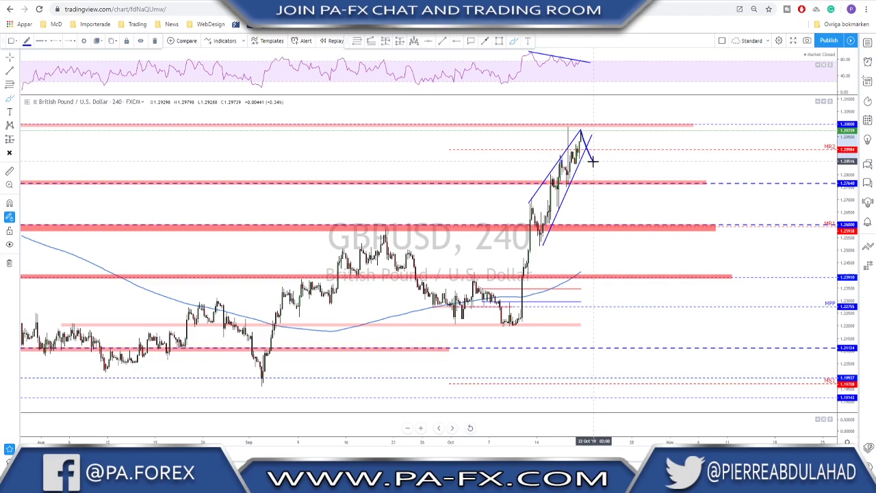
left_click_drag(596, 146, 630, 226)
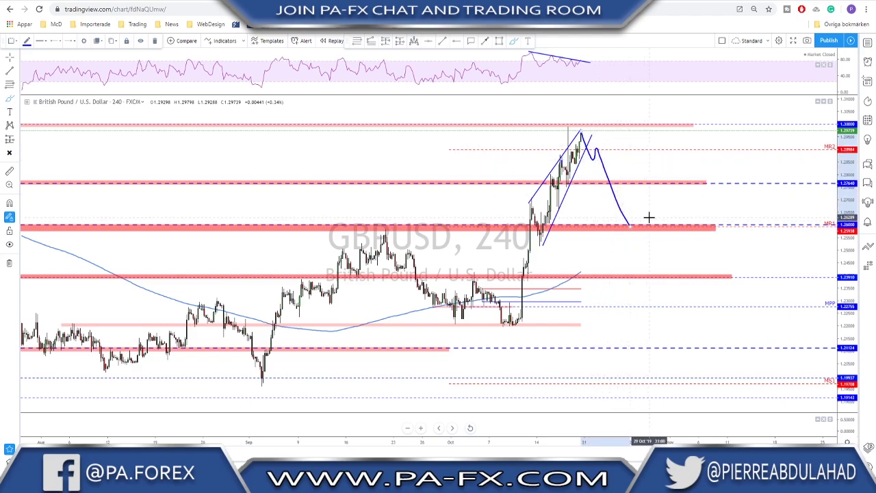
- Circle the wedge's top at the 1.30000 zone, and undo the circle and the sketched drop
scroll(619, 157, "down", 2)
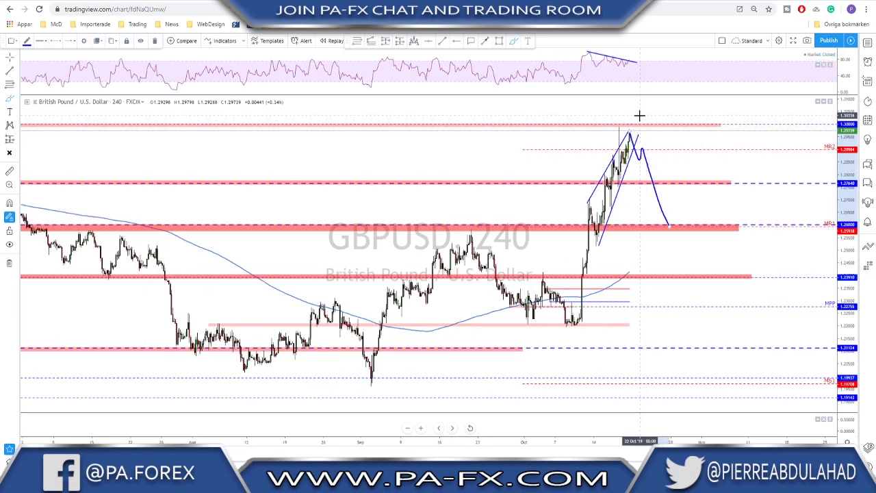
mouse_move(635, 115)
left_mouse_down()
mouse_move(654, 137)
mouse_move(635, 118)
left_mouse_up()
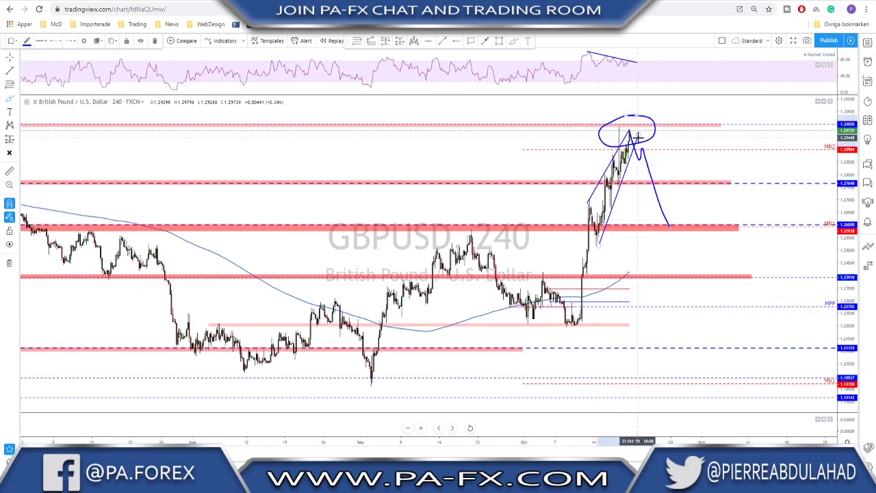
key("ctrl+z")
scroll(660, 156, "up", 2)
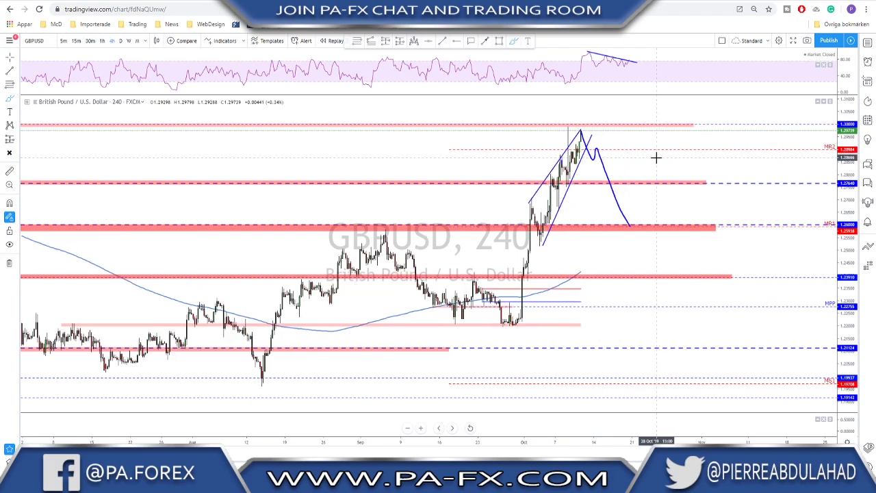
scroll(650, 157, "up", 2)
scroll(640, 147, "up", 2)
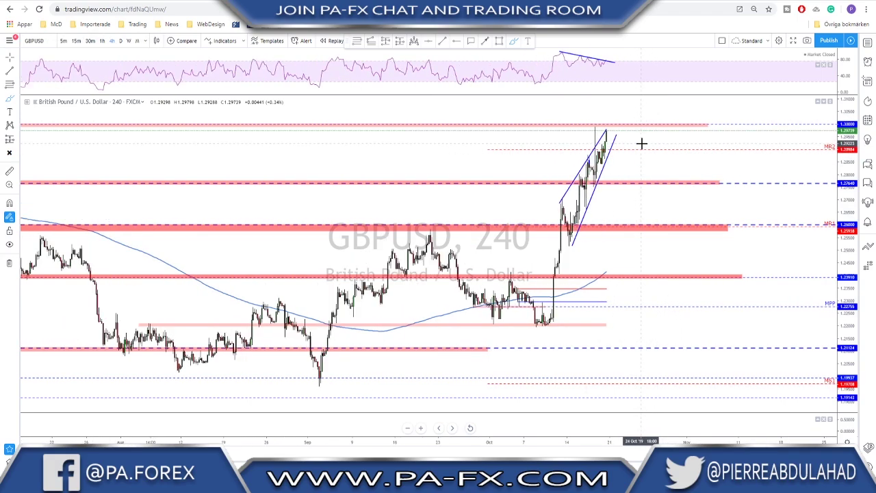
- Circle the price spike into the 1.30000 zone above the wedge, and delete the circle
scroll(641, 139, "up", 2)
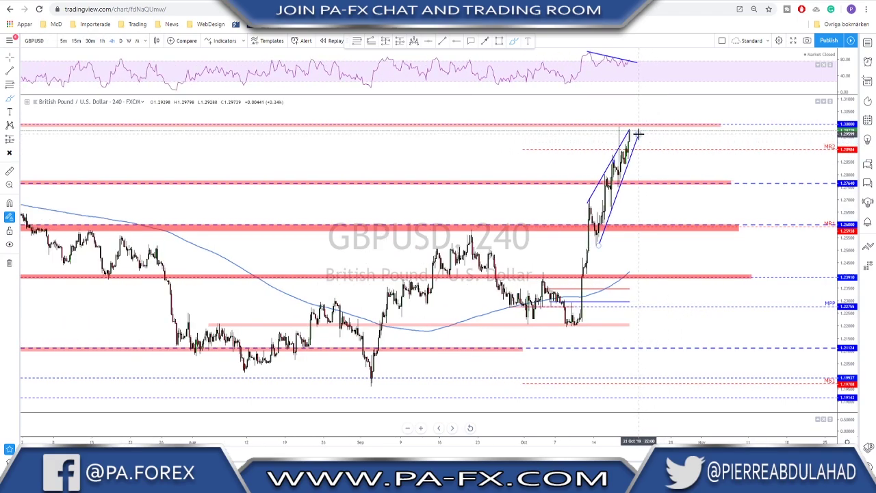
left_click_drag(618, 114, 642, 133)
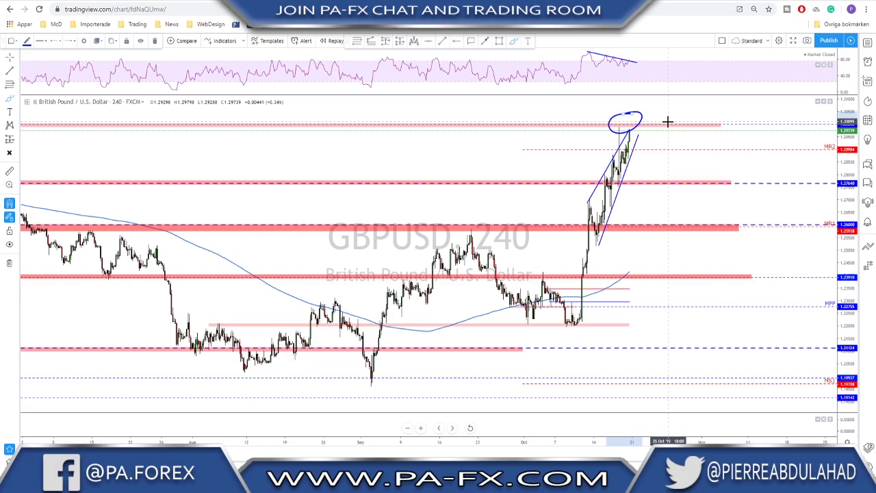
key("Delete")
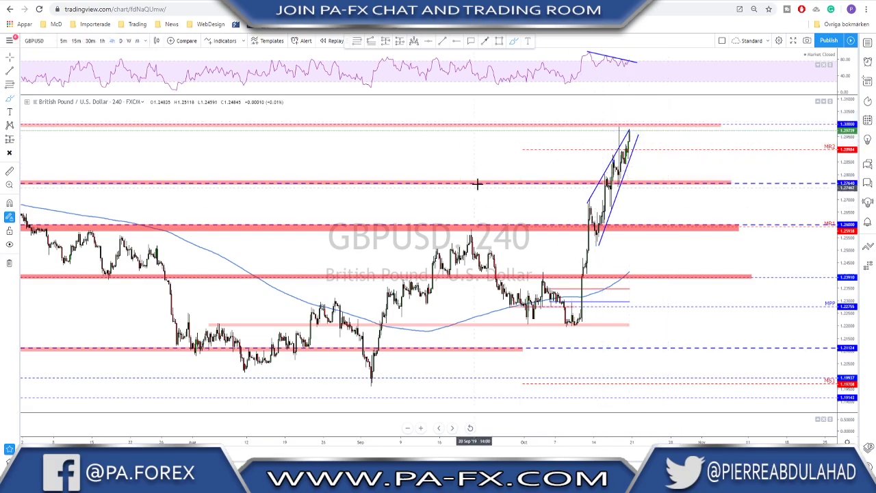
scroll(486, 180, "down", 1)
left_click_drag(465, 162, 544, 158)
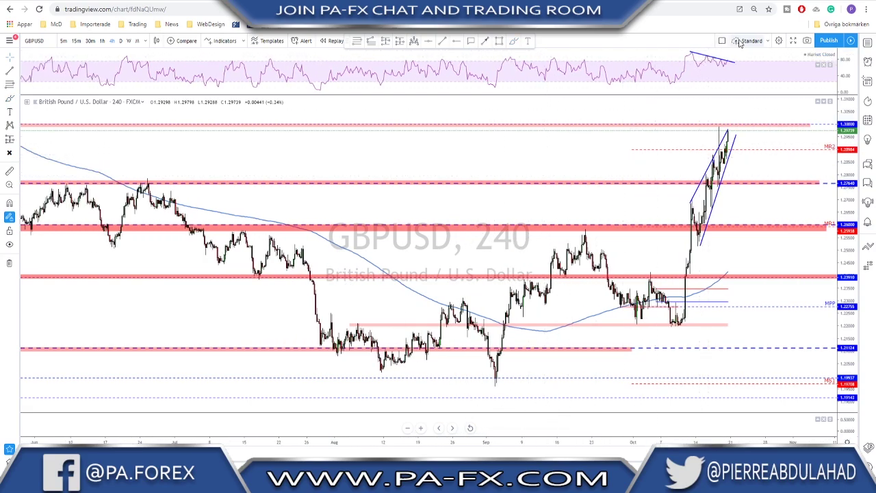
scroll(593, 148, "up", 2)
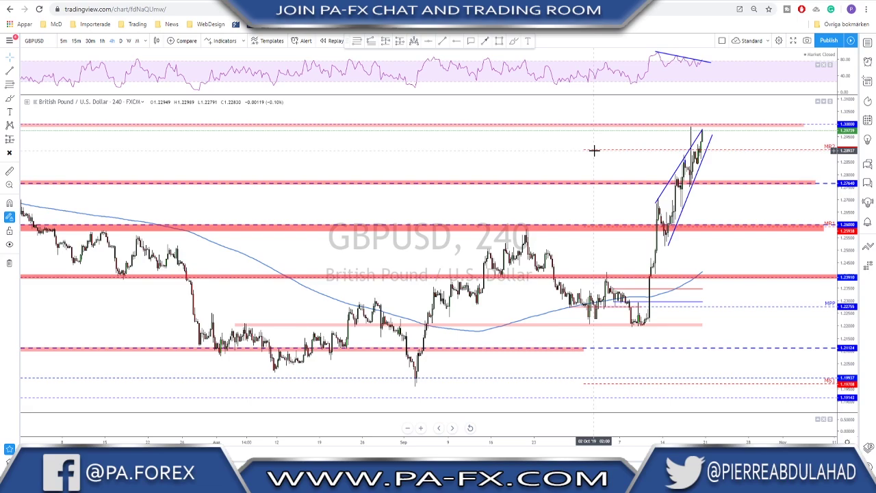
- Switch to the USDJPY chart and delete the short horizontal line at the October high
key("Down")
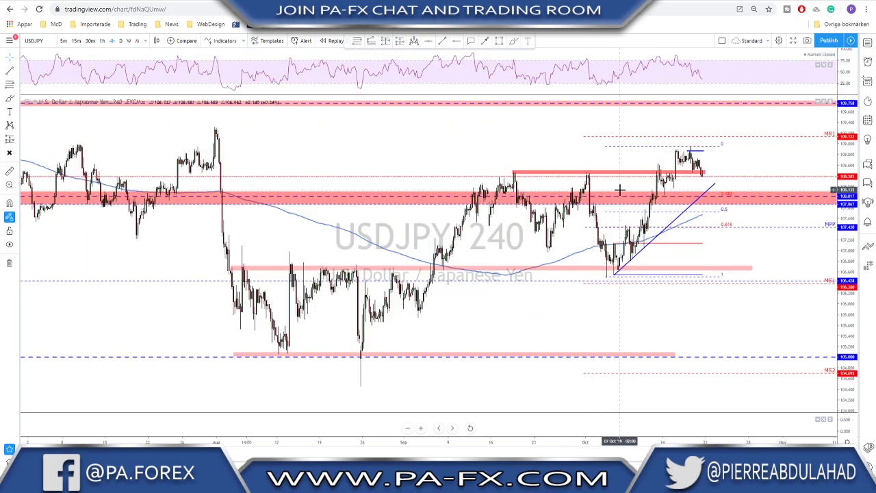
scroll(617, 193, "up", 1)
scroll(617, 195, "up", 3)
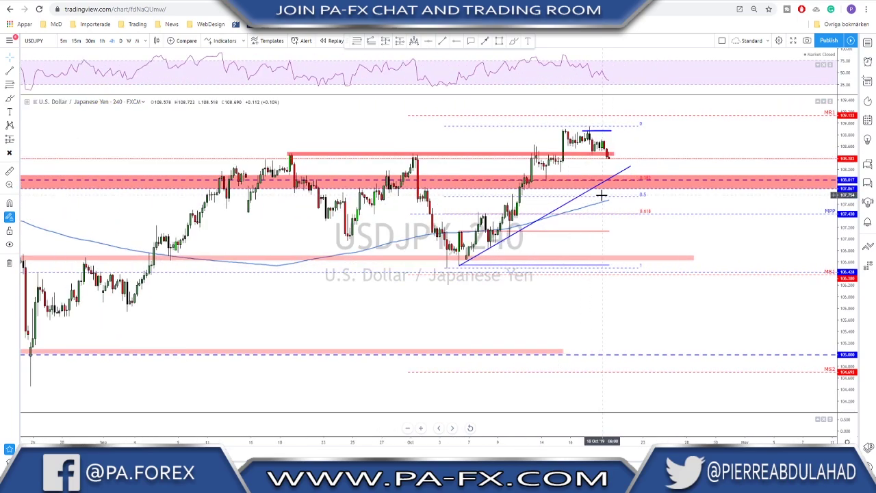
left_click(599, 132)
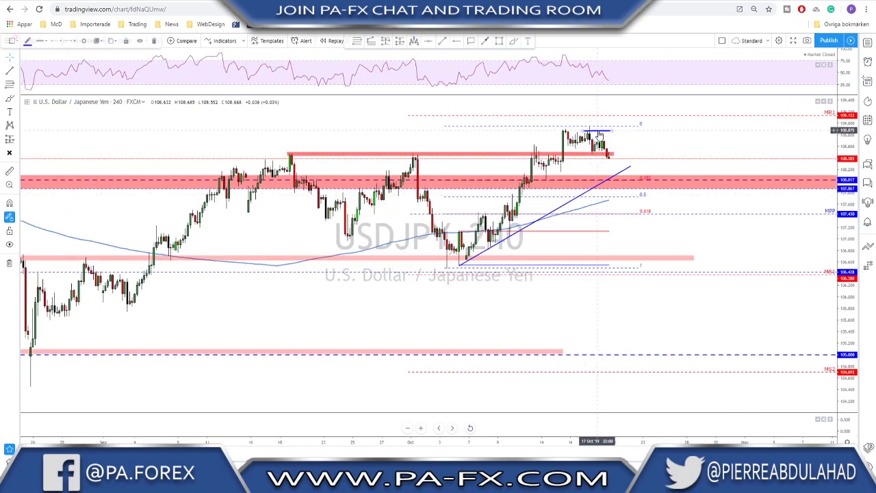
key("Escape")
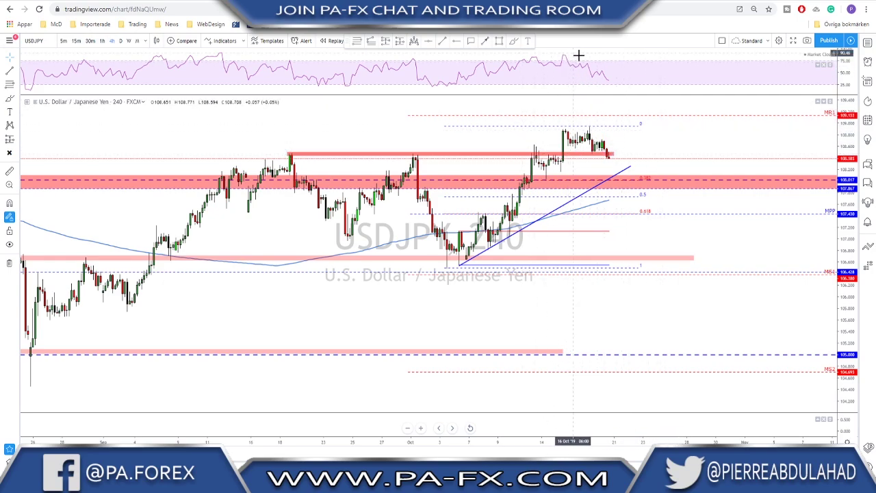
- Sketch the October rally and the pullback toward the 108.017 zone with the brush, and undo both strokes
left_click(512, 40)
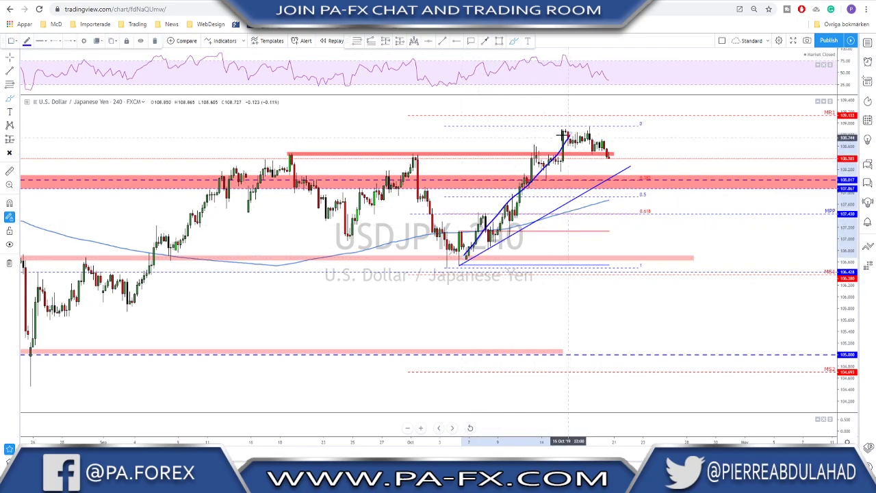
mouse_move(568, 134)
left_mouse_down()
mouse_move(592, 133)
mouse_move(604, 153)
left_mouse_up()
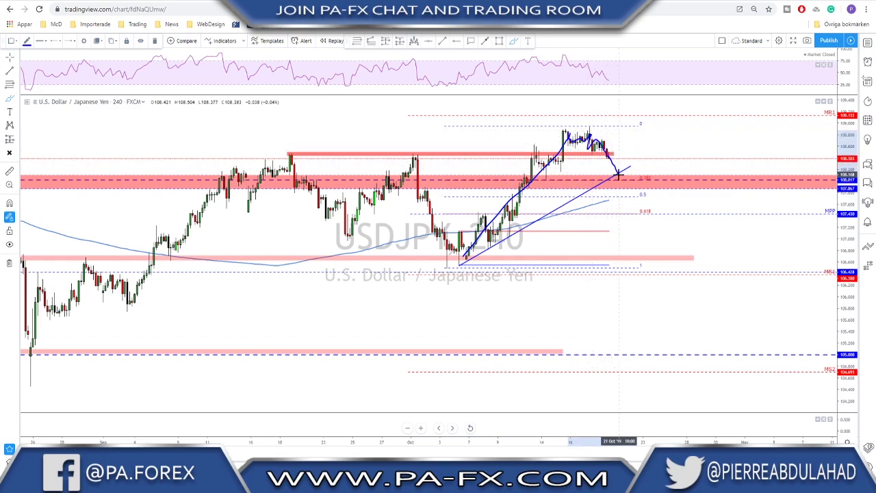
key("ctrl+z")
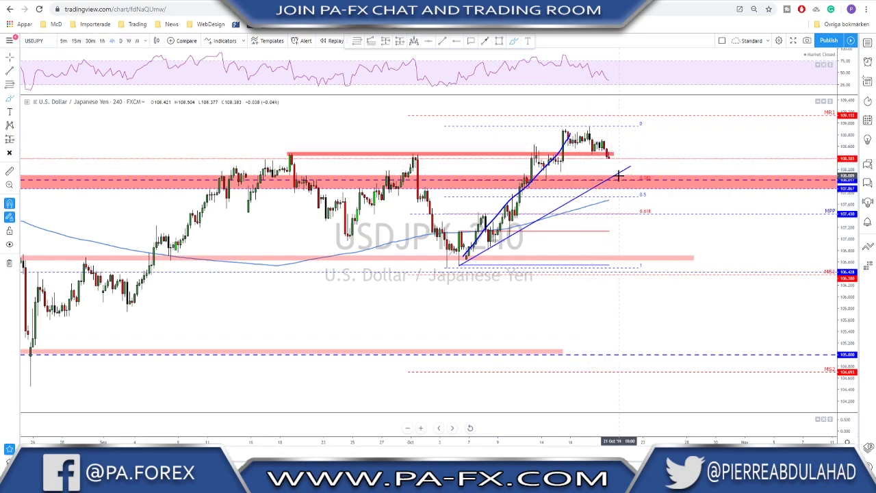
key("ctrl+z")
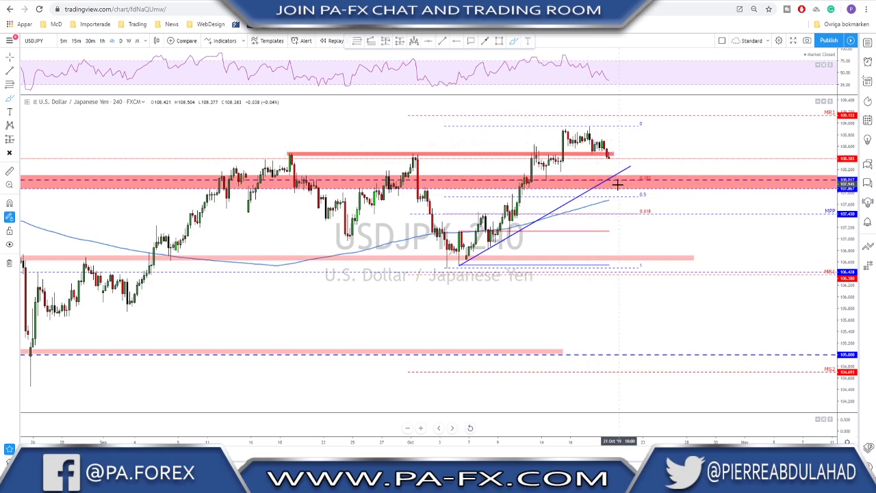
- Sketch a drop to the 108.017 level with a bounce to the Fibonacci 0 level, and undo the sketch
left_click_drag(600, 141, 613, 180)
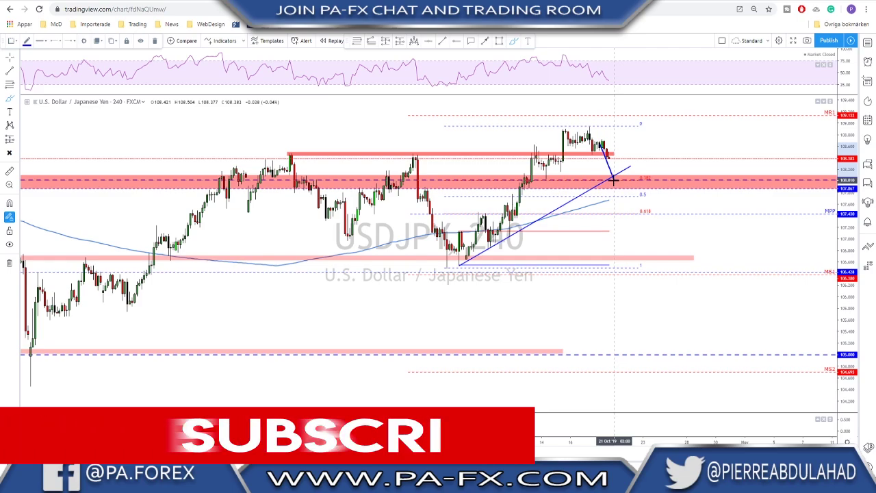
mouse_move(615, 183)
left_mouse_down()
mouse_move(628, 202)
mouse_move(632, 135)
left_mouse_up()
key("ctrl+z")
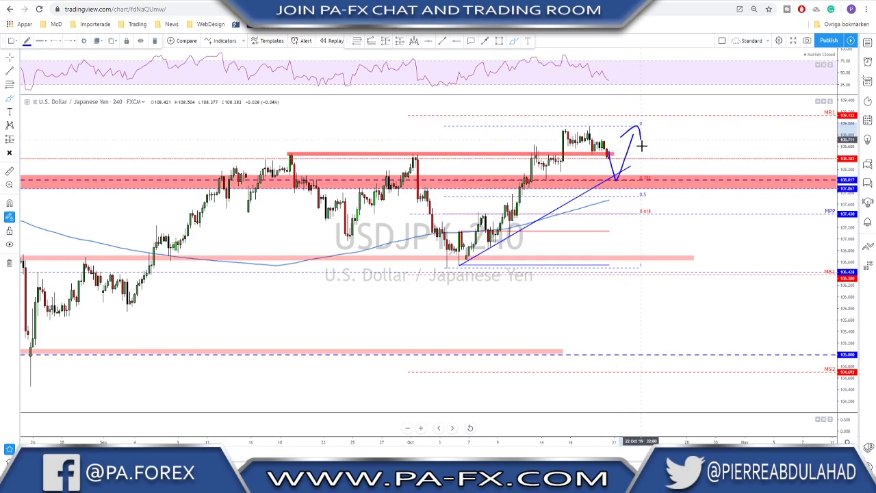
- Circle the mid-October breakout at the red resistance zone near 108.500 and trace a horizontal line along that zone
scroll(624, 189, "down", 5)
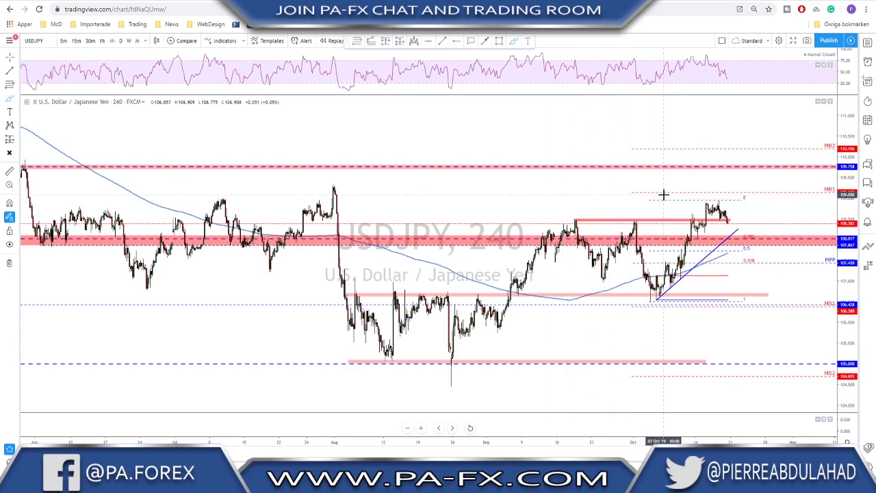
left_click_drag(624, 185, 588, 186)
scroll(598, 182, "down", 2)
scroll(563, 193, "up", 1)
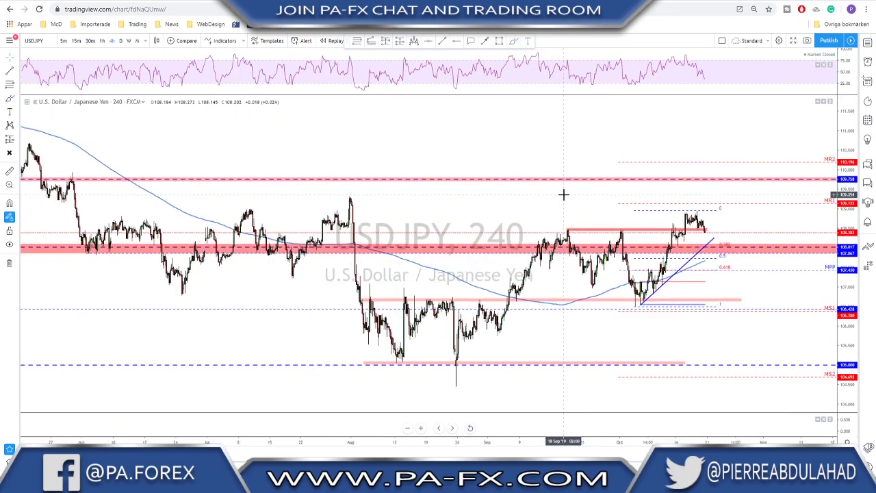
scroll(654, 247, "up", 1)
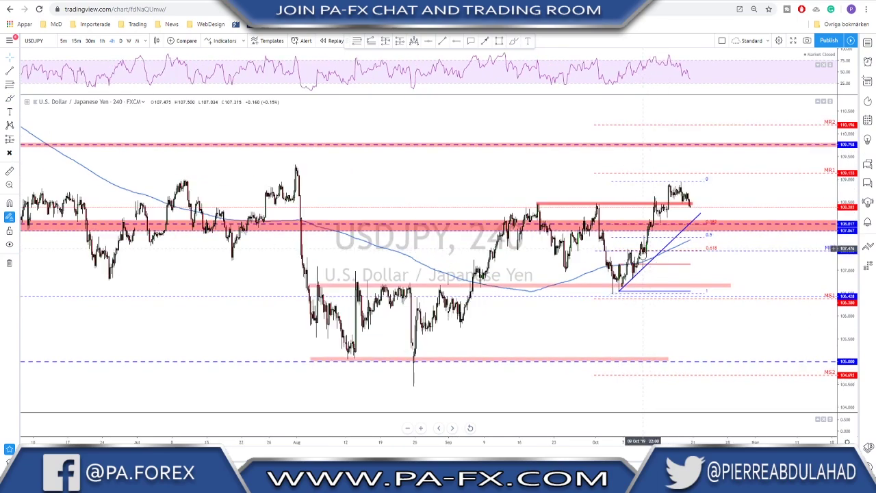
left_click(513, 41)
left_click_drag(652, 196, 651, 199)
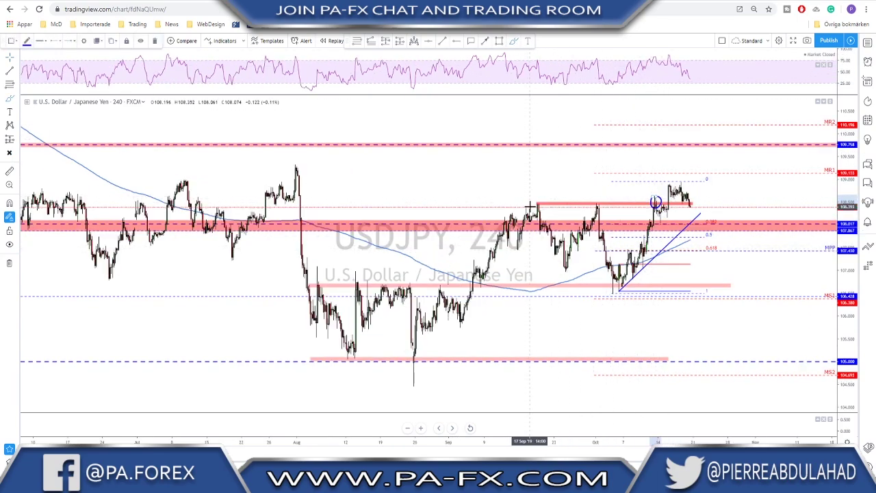
left_click_drag(534, 204, 701, 204)
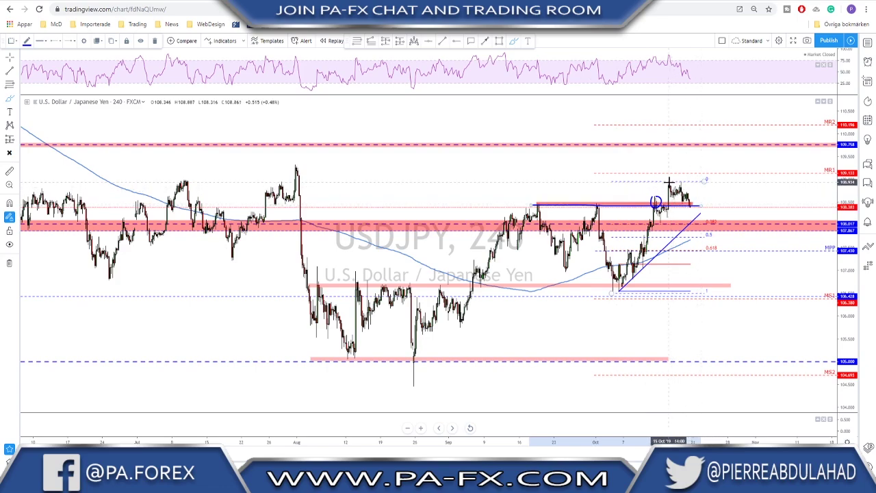
- Sketch a dip to the 108.017 zone and a rise above MR1, circle the 0.382 retracement label, and undo all these drawings
mouse_move(670, 184)
left_mouse_down()
mouse_move(691, 218)
mouse_move(719, 168)
left_mouse_up()
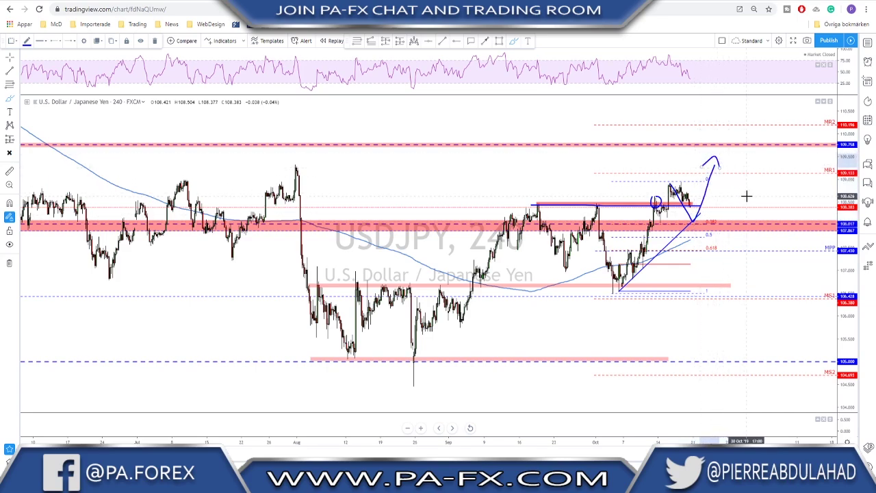
key("ctrl+z")
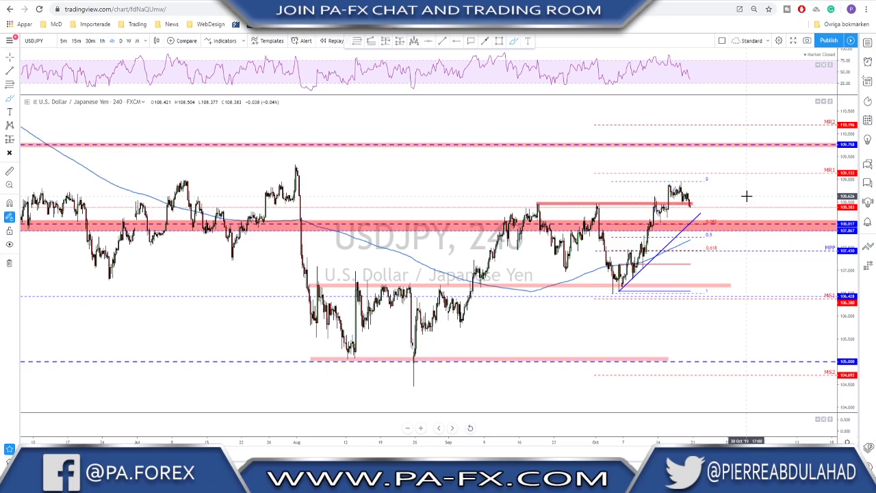
mouse_move(716, 218)
left_mouse_down()
mouse_move(705, 225)
mouse_move(708, 218)
left_mouse_up()
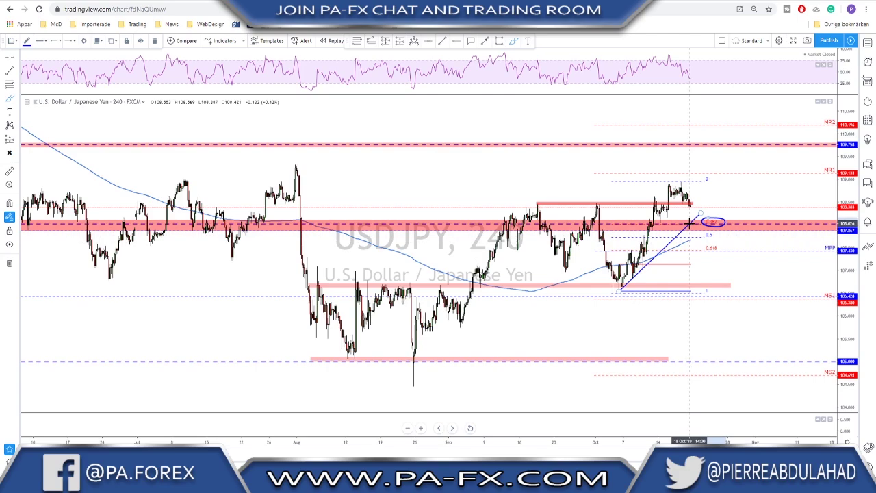
key("ctrl+z")
- Switch to the USDCHF chart on the daily timeframe and sketch a rising trendline along the August to October lows
key("Down")
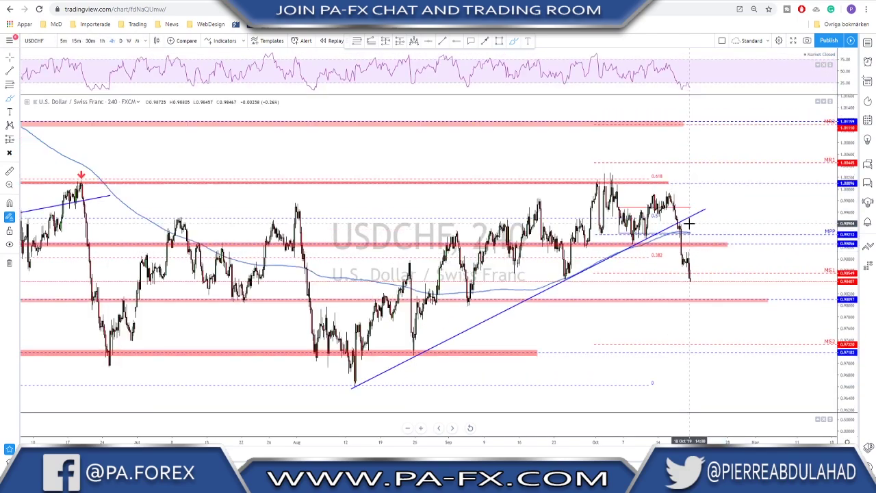
left_click(122, 40)
scroll(645, 201, "up", 3)
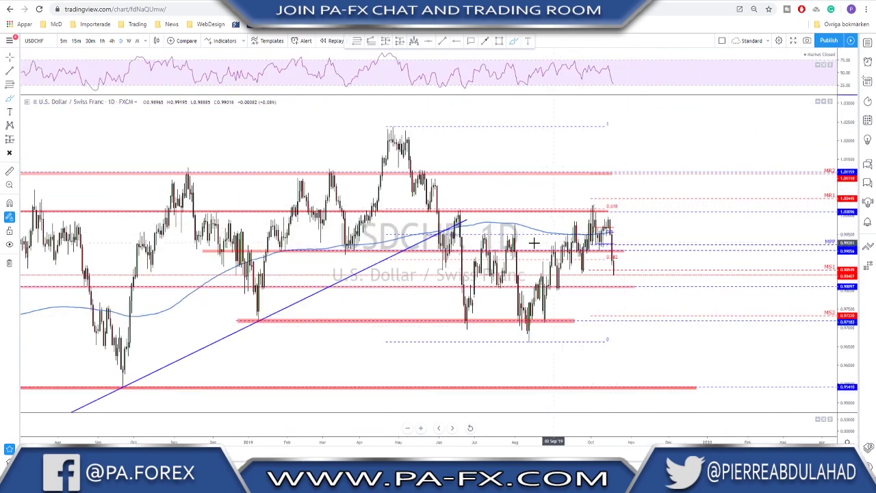
left_click_drag(527, 345, 612, 243)
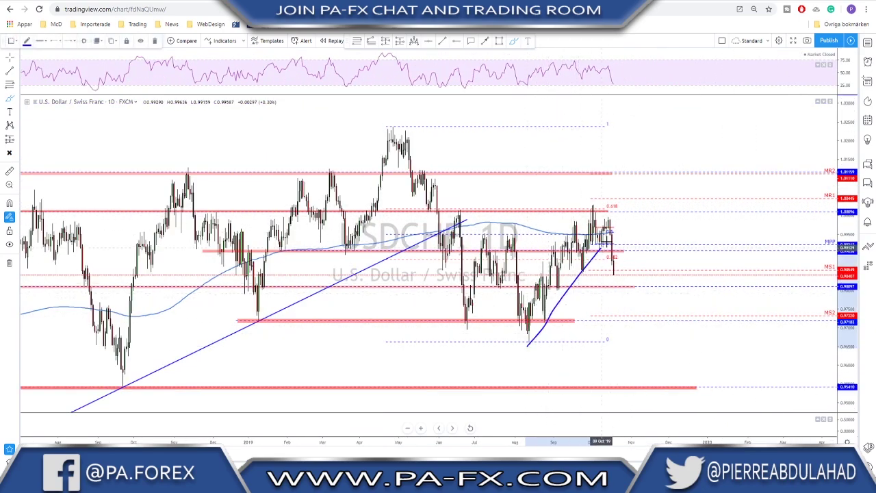
scroll(650, 272, "down", 1)
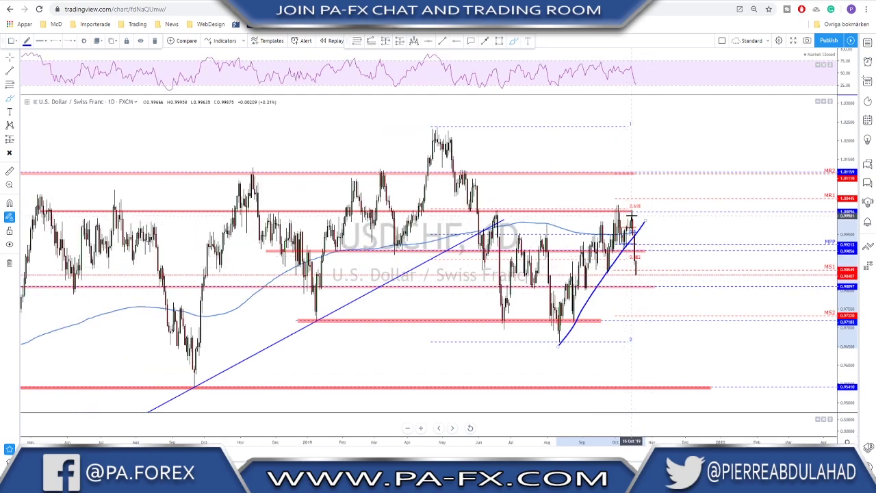
- Circle the mid-October high, undo that circle, and circle the 0.618 Fibonacci label instead
left_click_drag(632, 216, 636, 218)
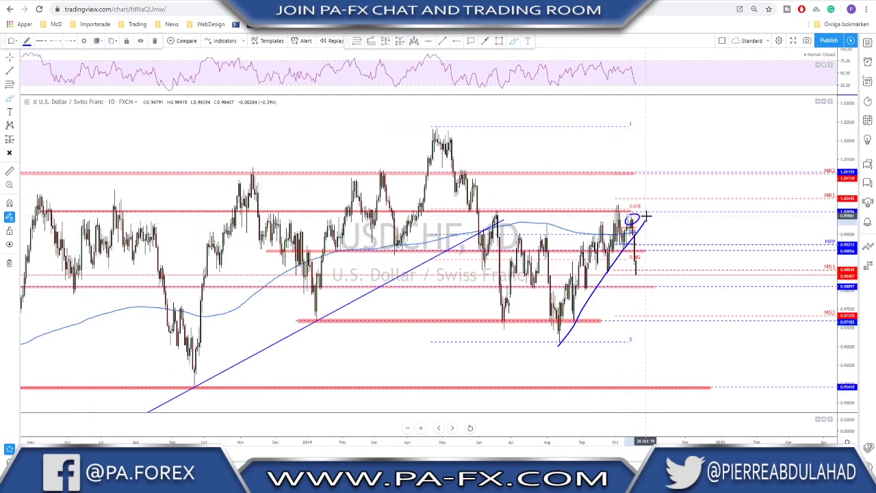
key("ctrl+z")
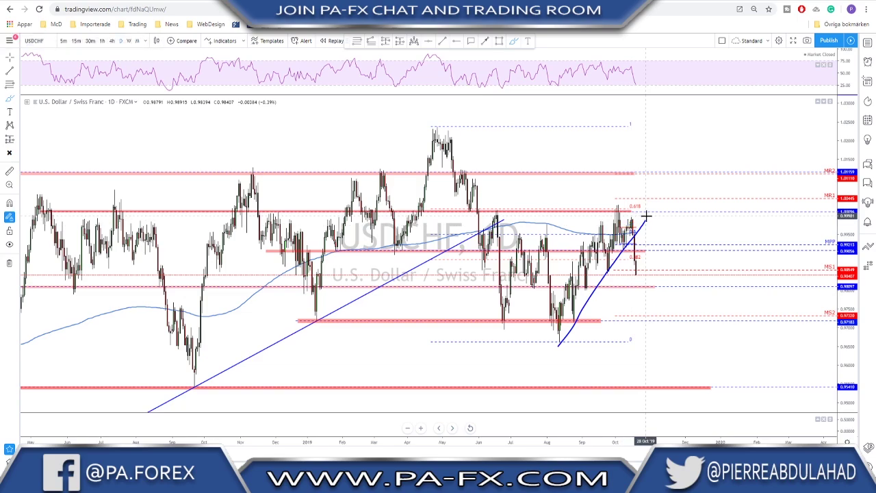
scroll(646, 216, "down", 2)
scroll(646, 217, "up", 2)
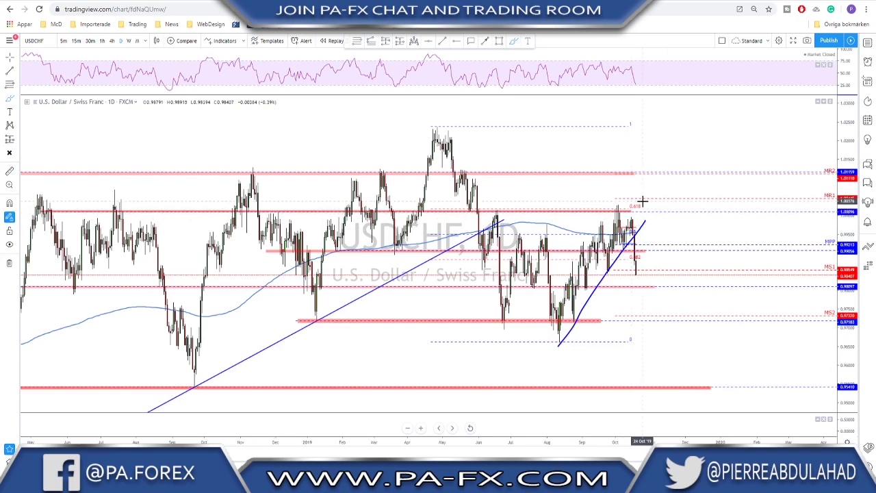
left_click(639, 199)
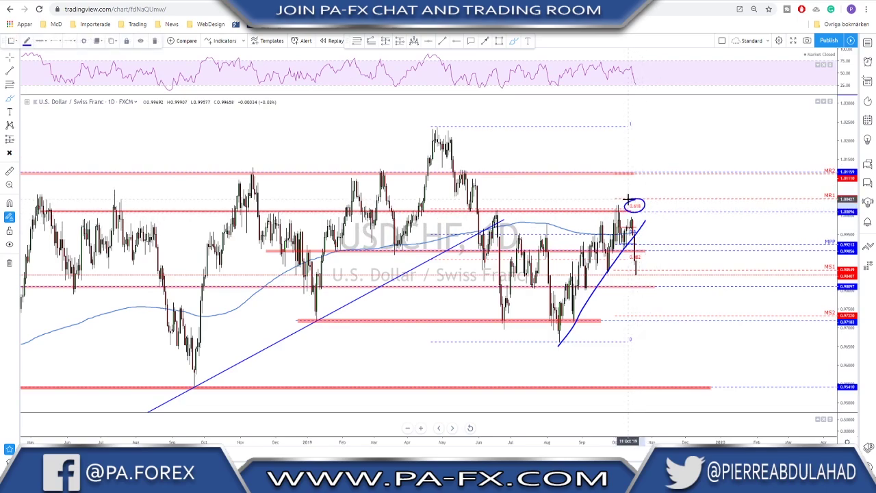
- Trace the 1.00096 level across the past highs, circle the June retest of the broken trendline, and remove all the sketches
scroll(654, 209, "down", 2)
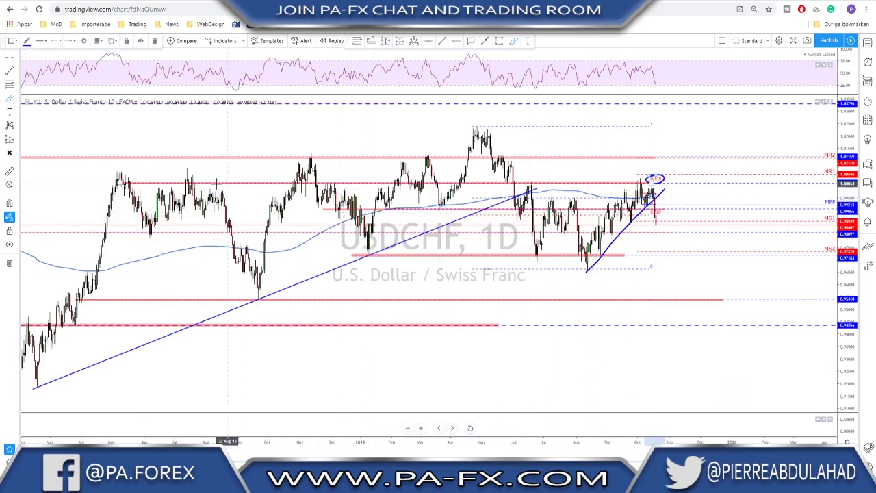
left_click(126, 181)
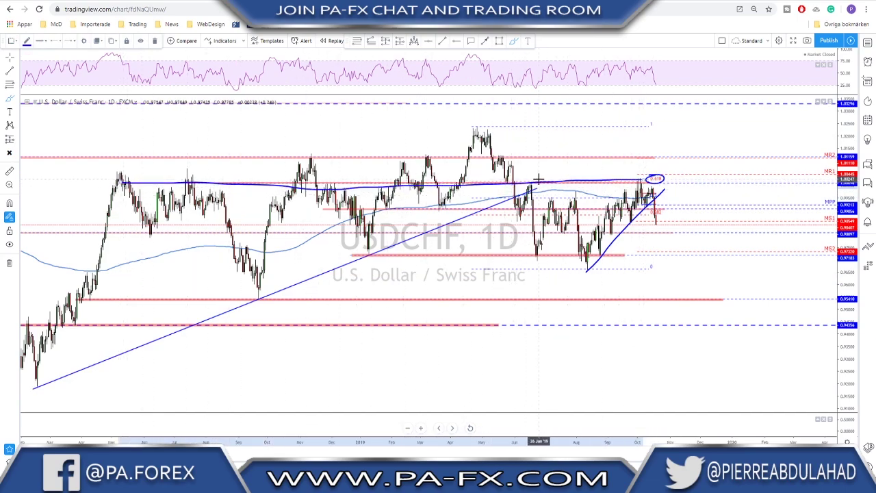
mouse_move(531, 180)
left_mouse_down()
mouse_move(522, 186)
mouse_move(530, 180)
left_mouse_up()
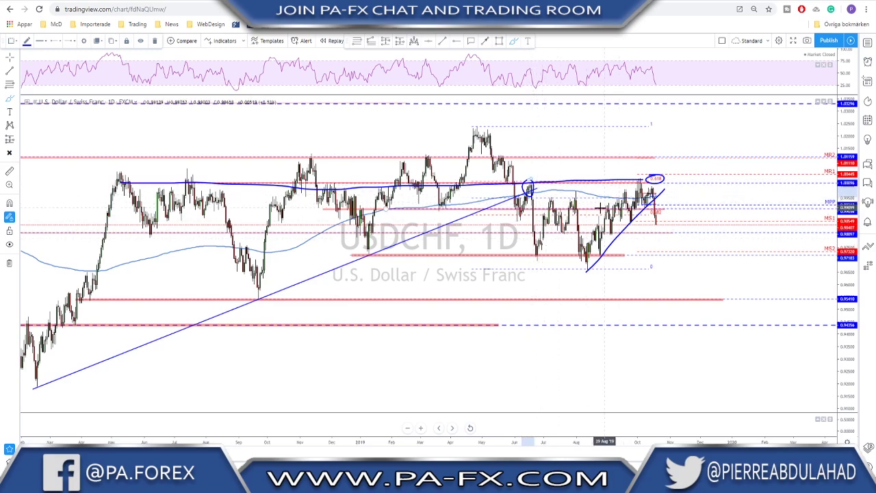
key("Delete")
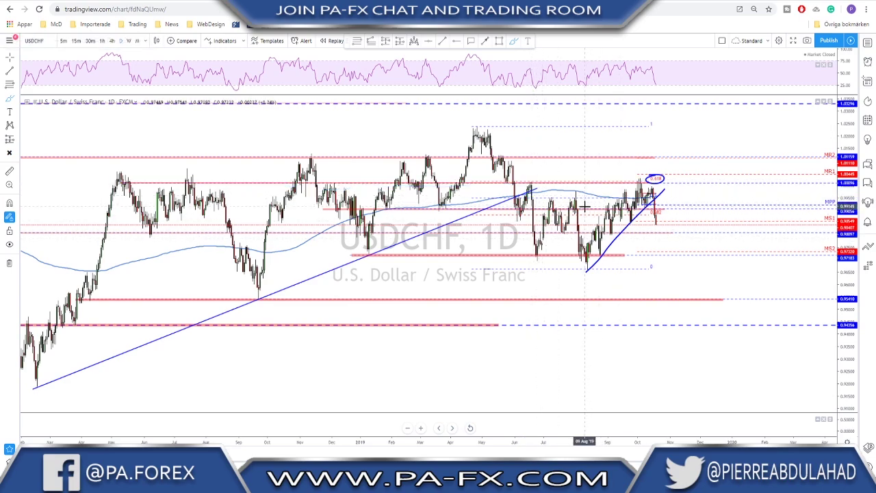
scroll(594, 204, "up", 1)
scroll(604, 223, "down", 1)
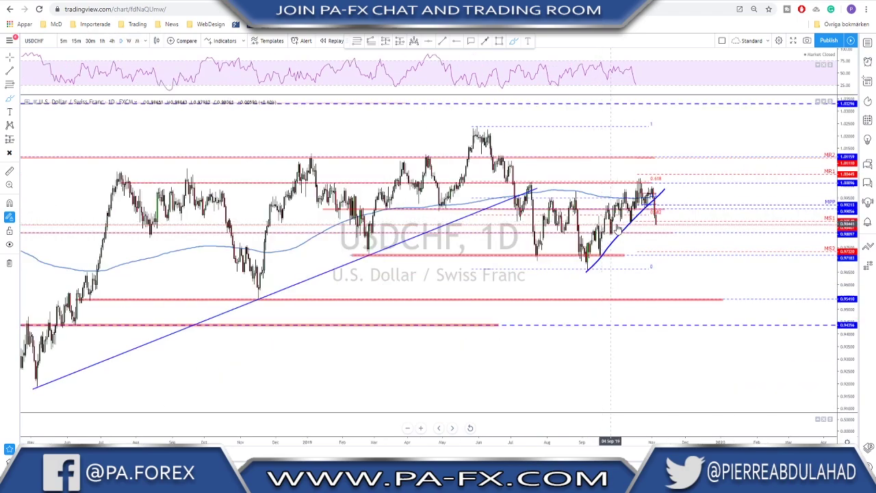
scroll(641, 200, "up", 2)
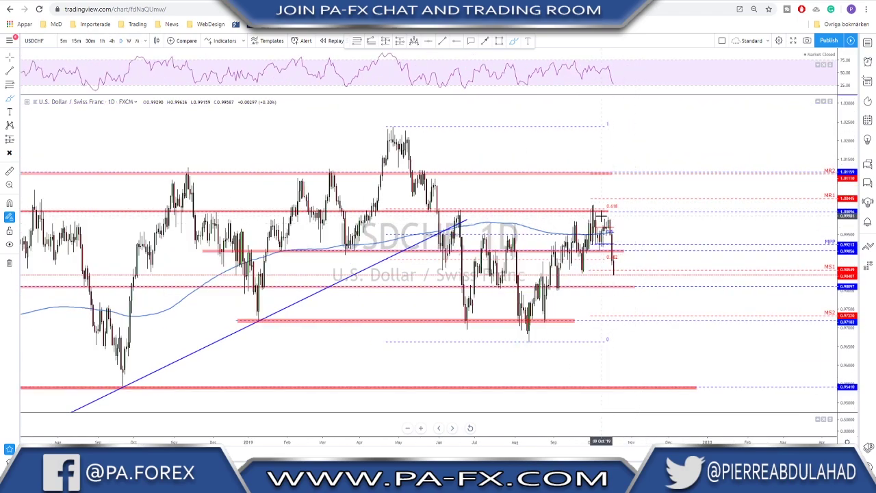
- Circle the early October spike at the 1.00096 level, sketch the double-top decline to MS1, and undo both drawings
left_click(592, 207)
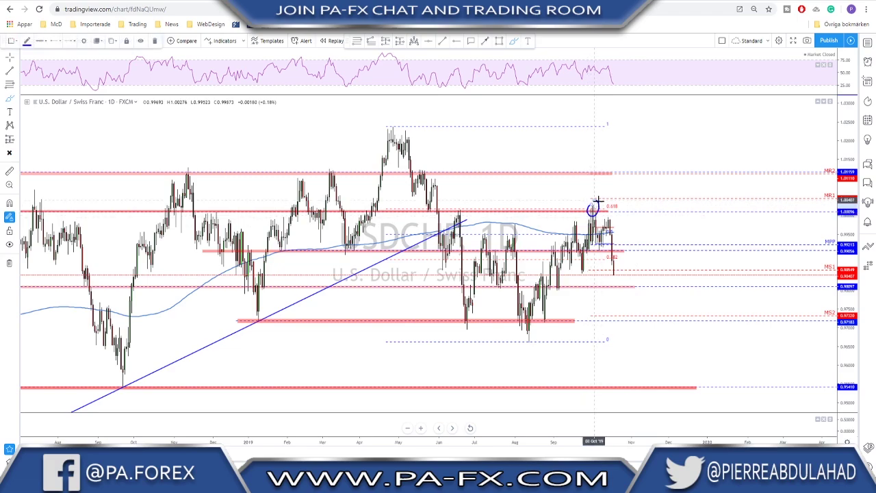
left_click_drag(592, 207, 615, 272)
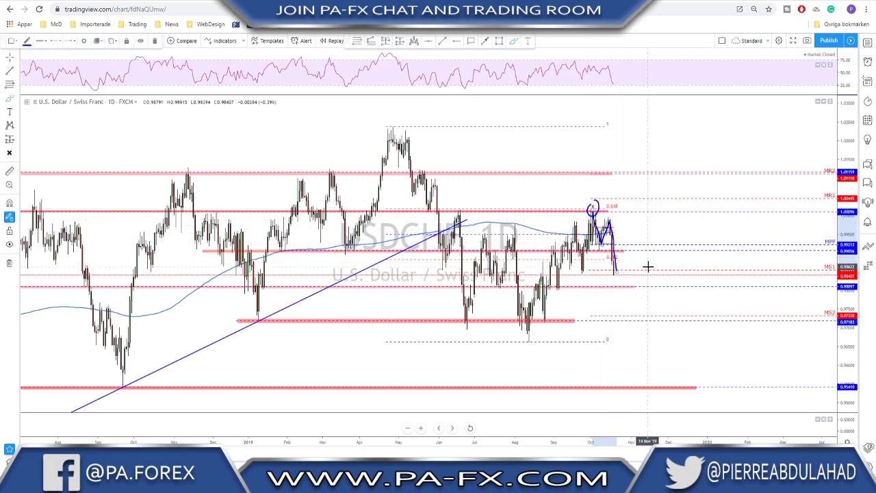
key("ctrl+z")
key("ctrl+z")
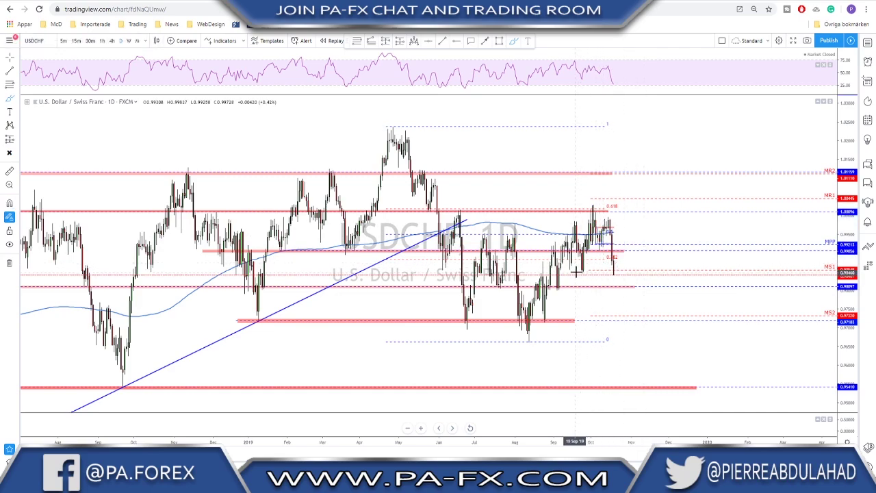
- Underline the late September low near MS1, undo the stroke, and switch USDCHF to the 4-hour timeframe
left_click_drag(577, 271, 595, 269)
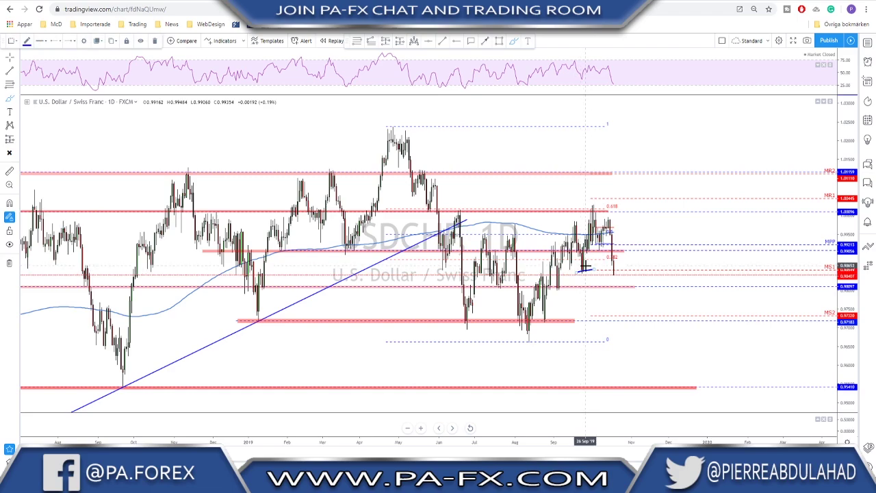
key("ctrl+z")
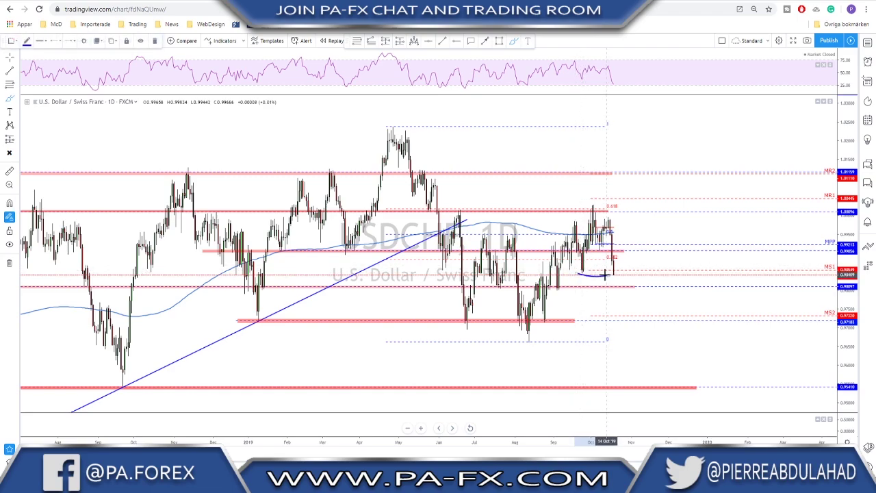
left_click(113, 41)
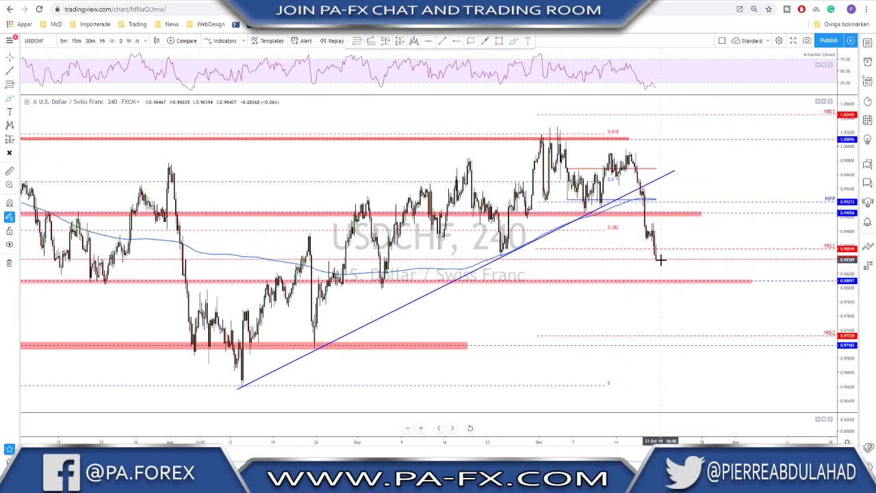
- Sketch a rebound from the latest low to MPP and a drop to 0.98097, circle the turning point, and undo the sketches
left_click_drag(656, 260, 684, 214)
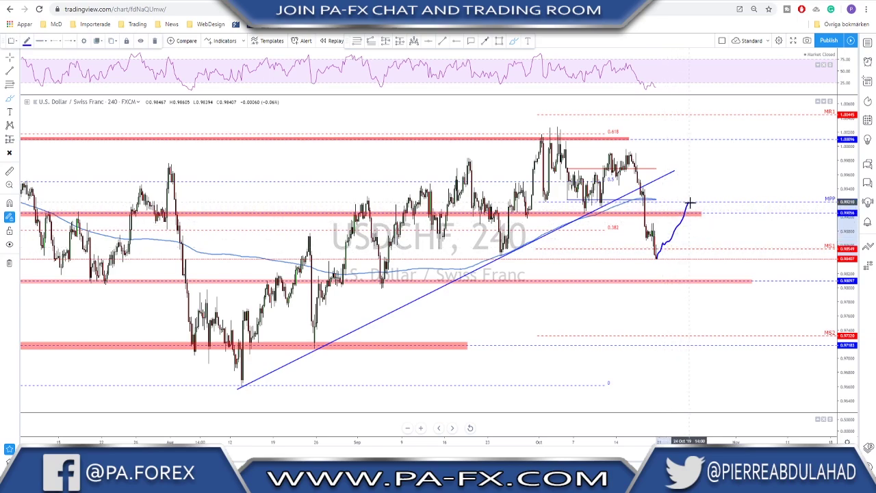
left_click_drag(689, 203, 712, 279)
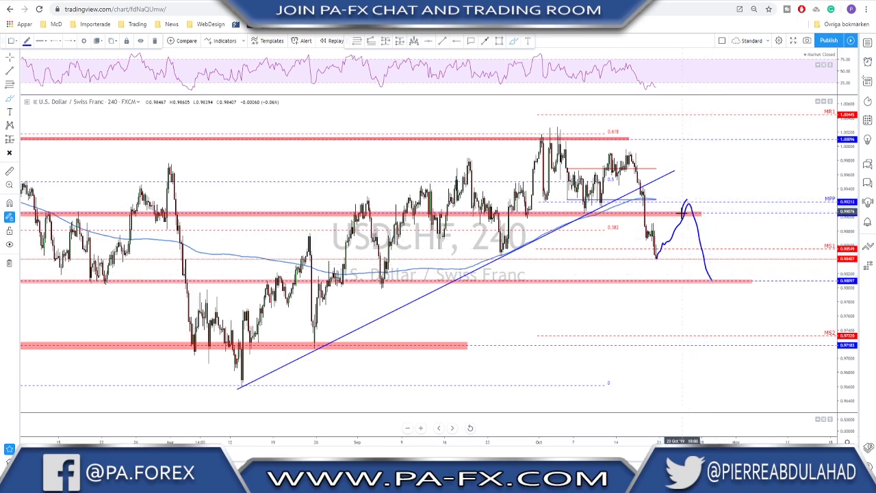
left_click_drag(683, 213, 685, 210)
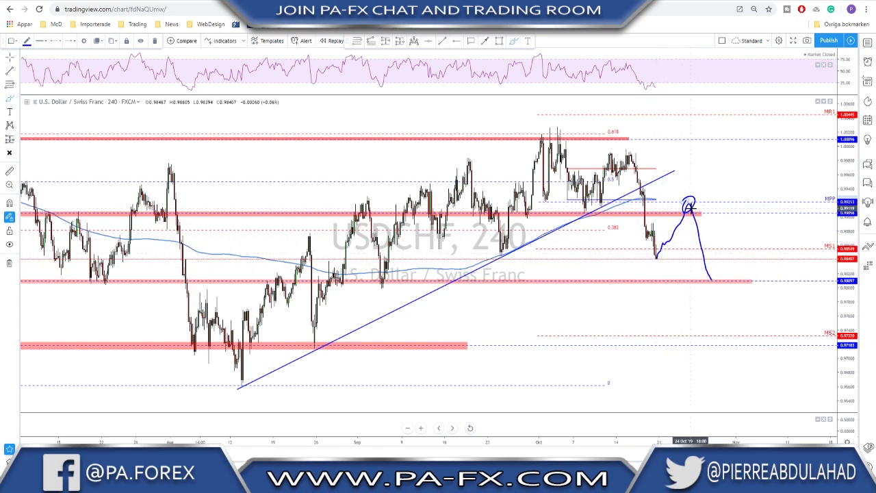
key("ctrl+z")
key("ctrl+z")
- Sketch two stair-stepping upward paths, one below price and one from the late August low toward MR2, and undo them
scroll(675, 212, "down", 2)
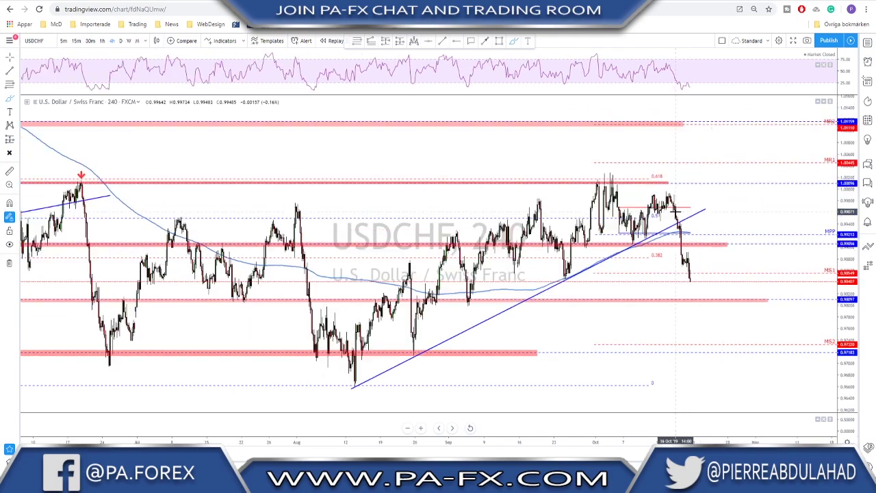
scroll(675, 210, "down", 3)
mouse_move(544, 397)
left_mouse_down()
mouse_move(559, 349)
mouse_move(663, 340)
mouse_move(739, 275)
left_mouse_up()
left_click_drag(491, 346, 524, 240)
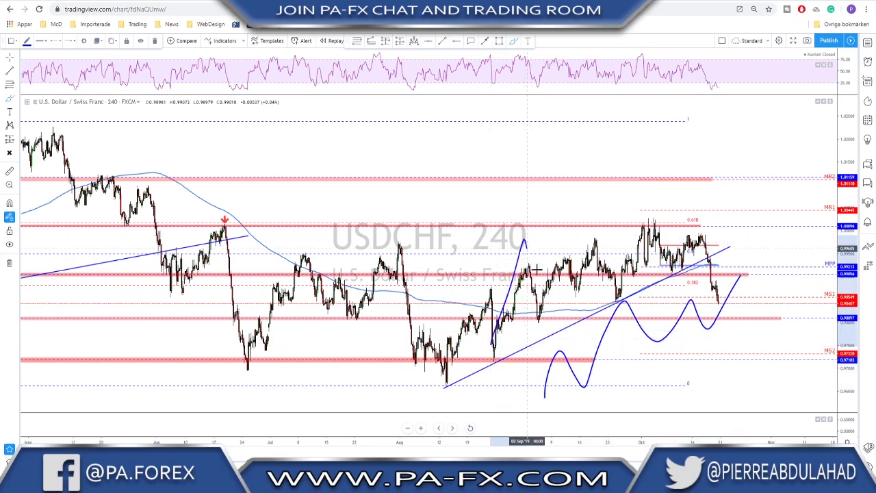
mouse_move(538, 270)
left_mouse_down()
mouse_move(613, 252)
mouse_move(699, 179)
left_mouse_up()
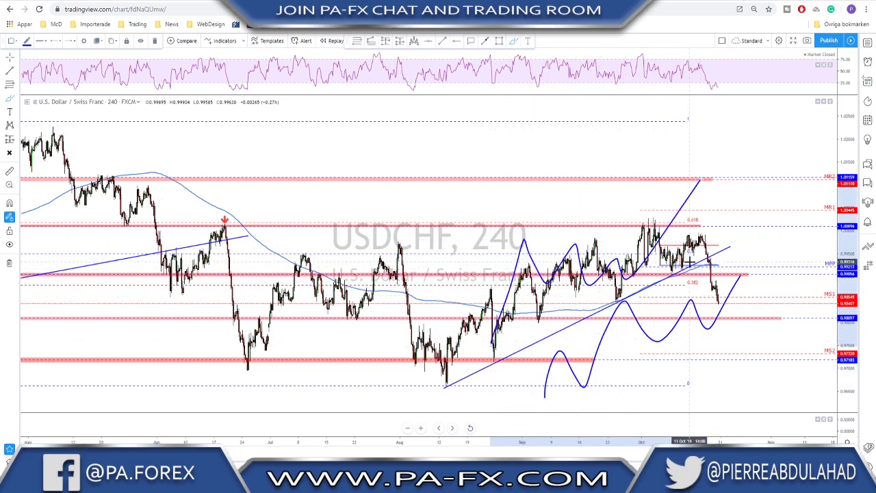
key("ctrl+z")
key("ctrl+z")
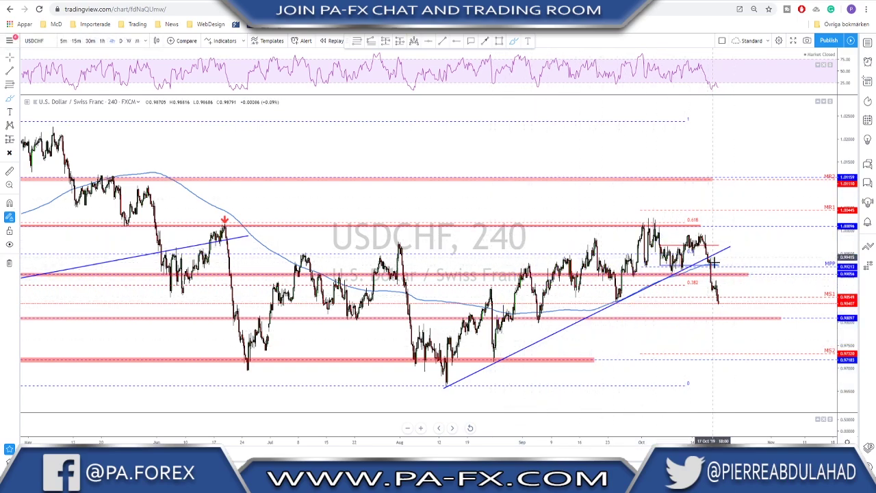
- Sketch a decline from the broken rising trendline with a pullback near MPP down to 0.97183, and undo the drawings
left_click_drag(713, 260, 775, 363)
mouse_move(736, 248)
left_mouse_down()
mouse_move(618, 299)
mouse_move(626, 401)
mouse_move(753, 256)
left_mouse_up()
key("ctrl+z")
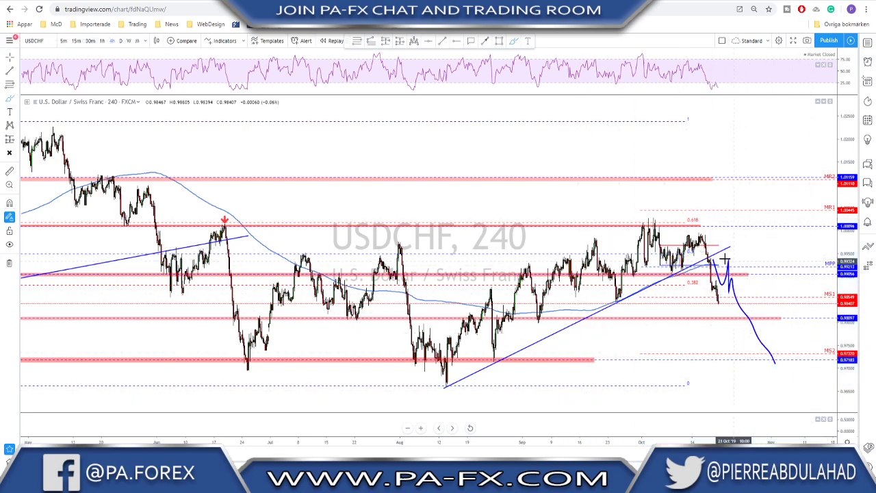
scroll(697, 236, "up", 2)
scroll(697, 237, "down", 2)
key("ctrl+z")
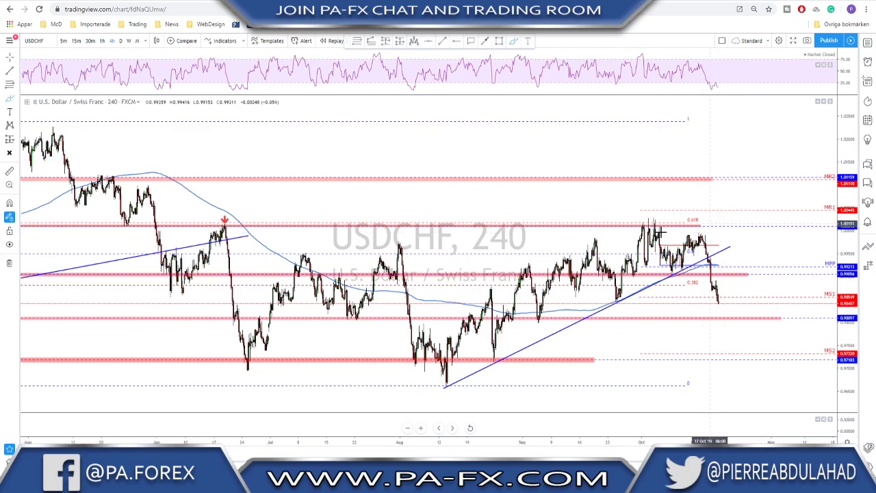
- Extend the red support zone at 0.97183 forward in time to about mid-November 2019
scroll(586, 230, "up", 1)
scroll(588, 225, "down", 2)
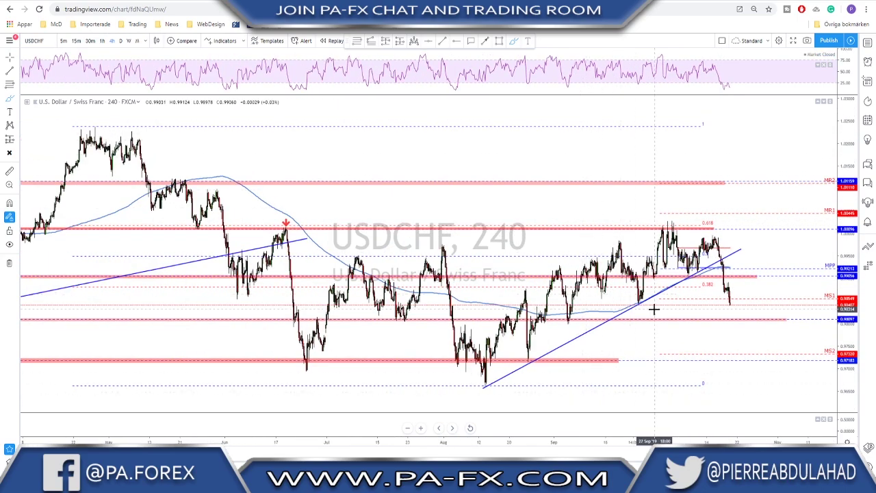
left_click_drag(619, 368, 821, 363)
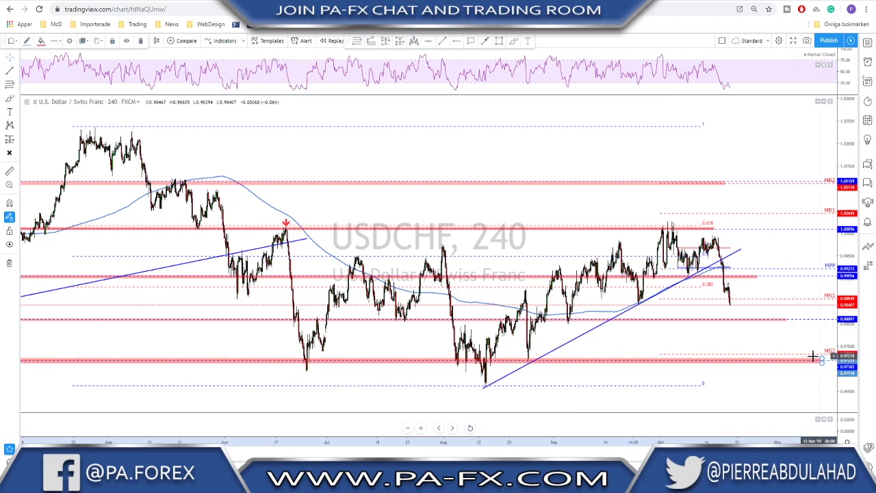
- Circle the 0.98097 level just below the latest price with the brush, and delete the circle
left_click(513, 41)
left_click_drag(731, 316, 722, 321)
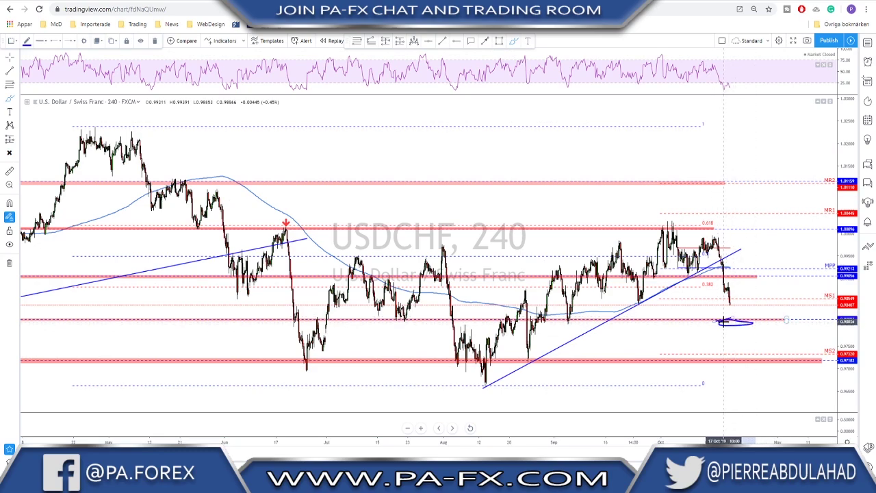
key("Delete")
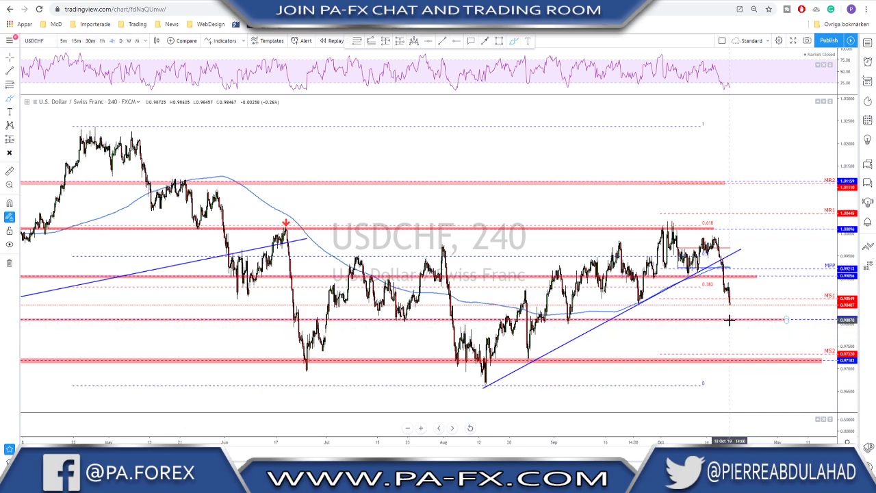
- Sketch a dip from the latest price to 0.98097 followed by a rebound above MS1, and undo the sketch
scroll(730, 320, "down", 3)
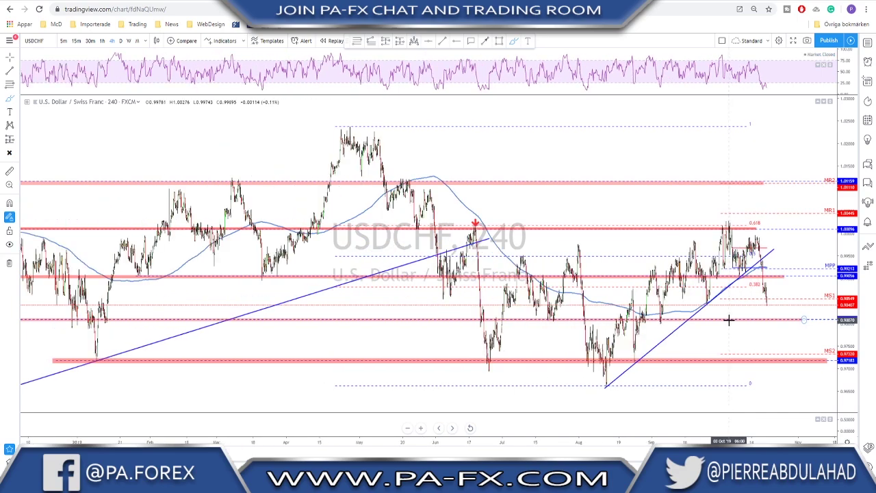
scroll(726, 321, "up", 3)
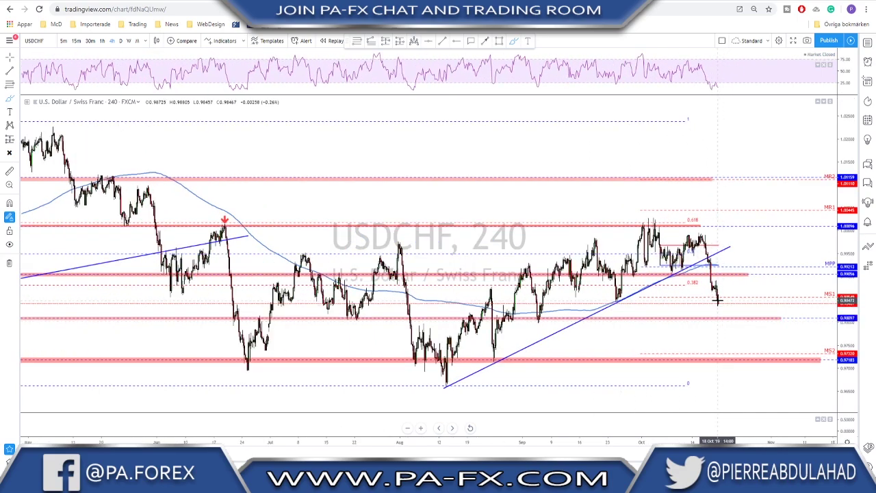
left_click_drag(718, 299, 724, 312)
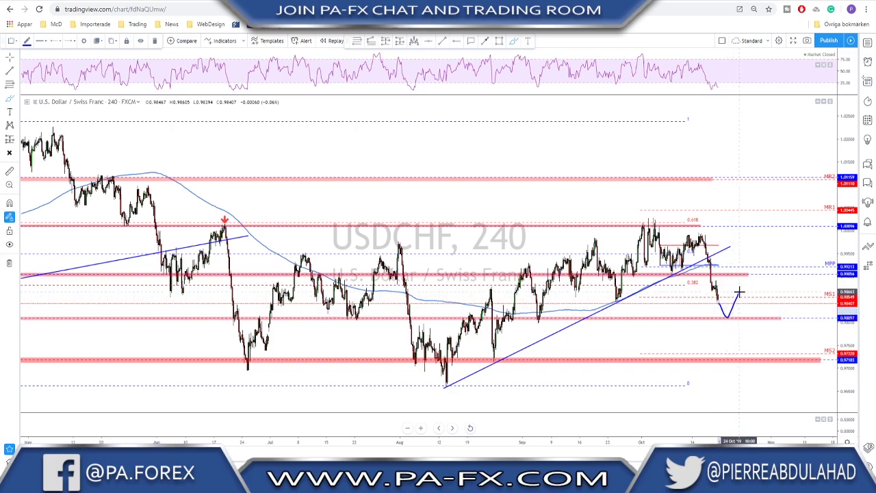
key("ctrl+z")
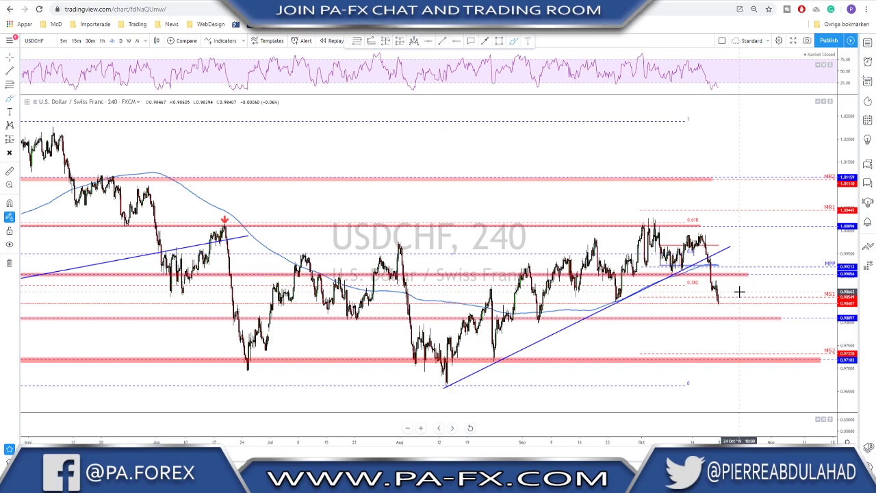
- Switch to the USDCAD chart on the daily timeframe and get a closer view of the recent price action
key("Down")
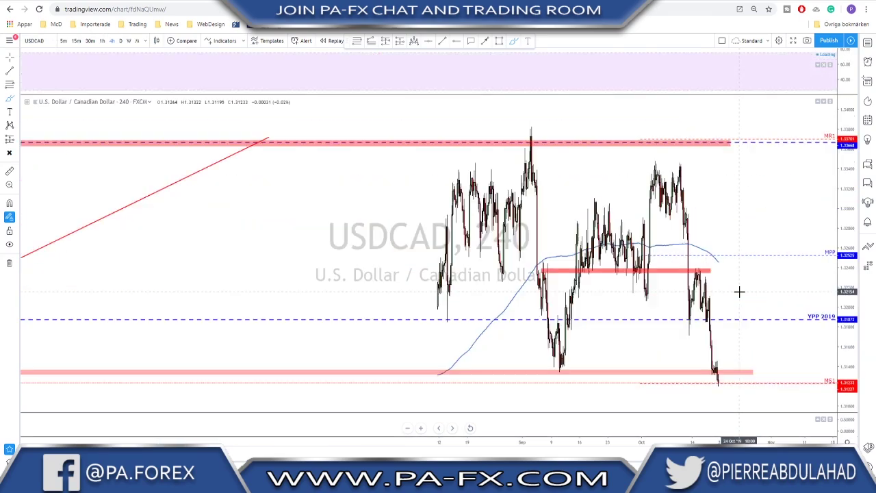
left_click(121, 41)
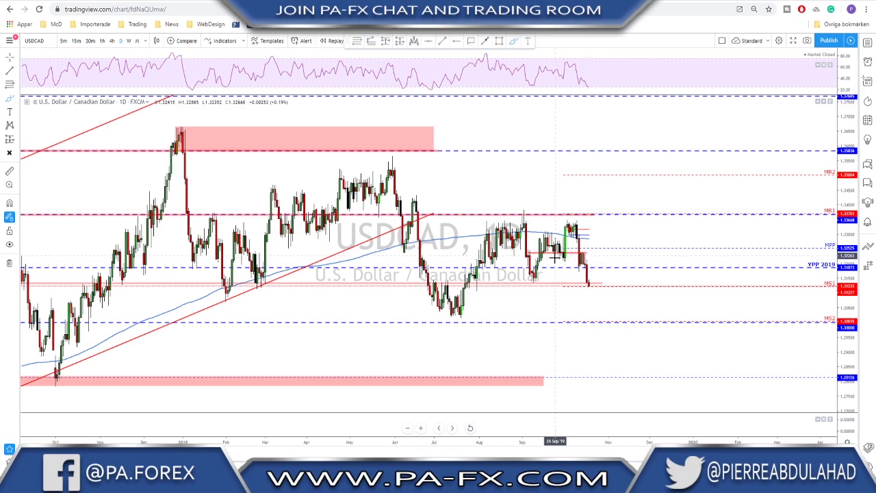
scroll(556, 262, "up", 2)
scroll(545, 261, "up", 3)
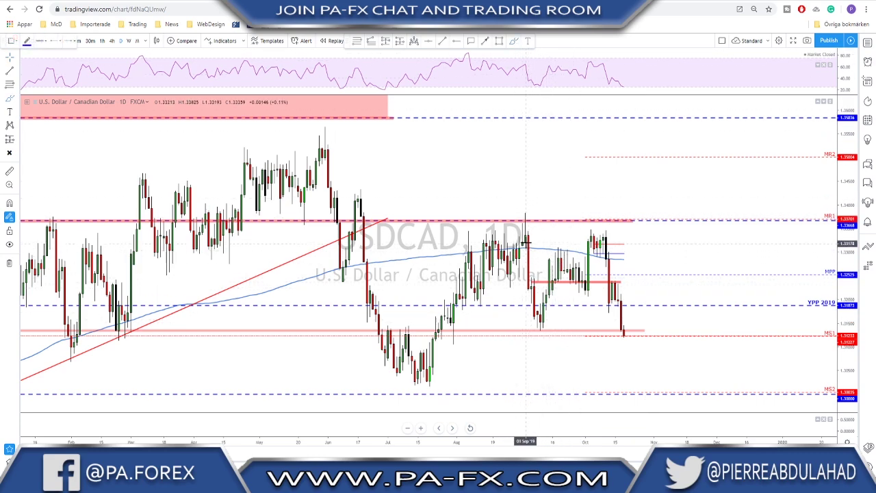
- Trace the September to early October swings, mark the mid-September high with a horizontal stroke, and undo all the strokes
mouse_move(529, 281)
left_mouse_down()
mouse_move(538, 327)
mouse_move(561, 257)
mouse_move(587, 293)
mouse_move(589, 259)
left_mouse_up()
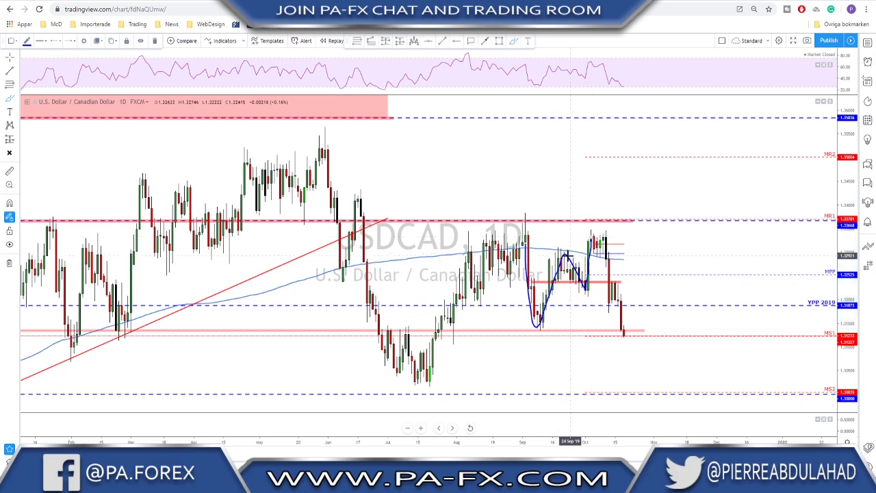
left_click_drag(553, 250, 582, 248)
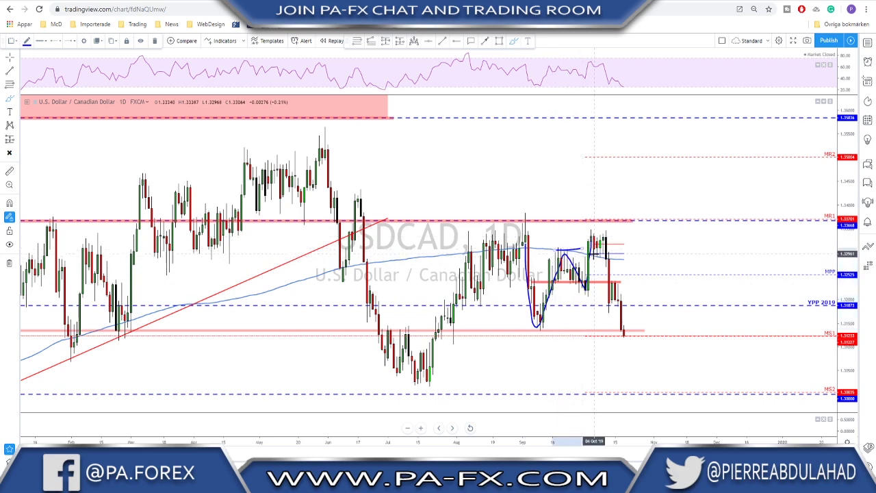
key("Escape")
key("ctrl+z")
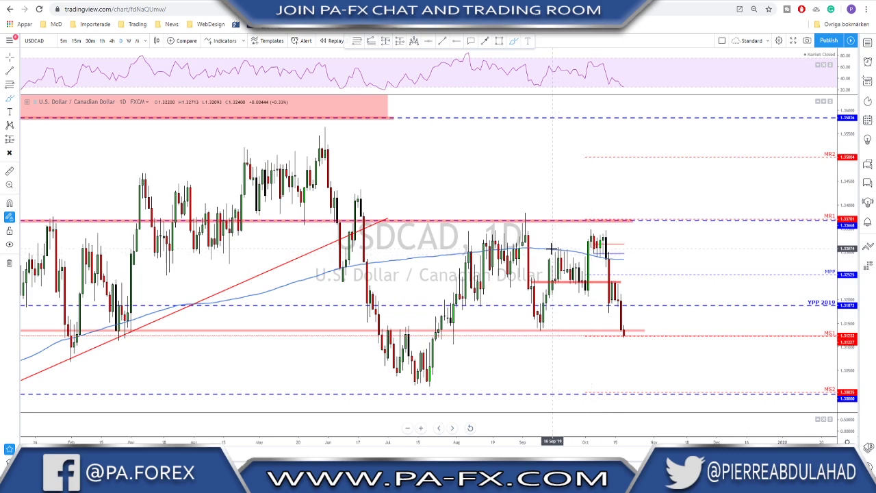
left_click_drag(552, 248, 573, 248)
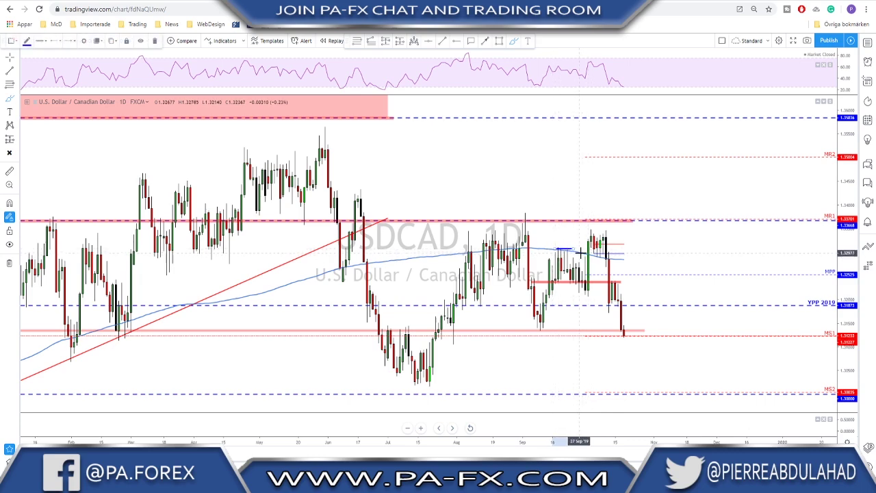
key("ctrl+z")
- Trace the zigzag from the September high, outline its rising channel and the breakdown to MS1, and undo all the strokes
scroll(604, 245, "down", 2)
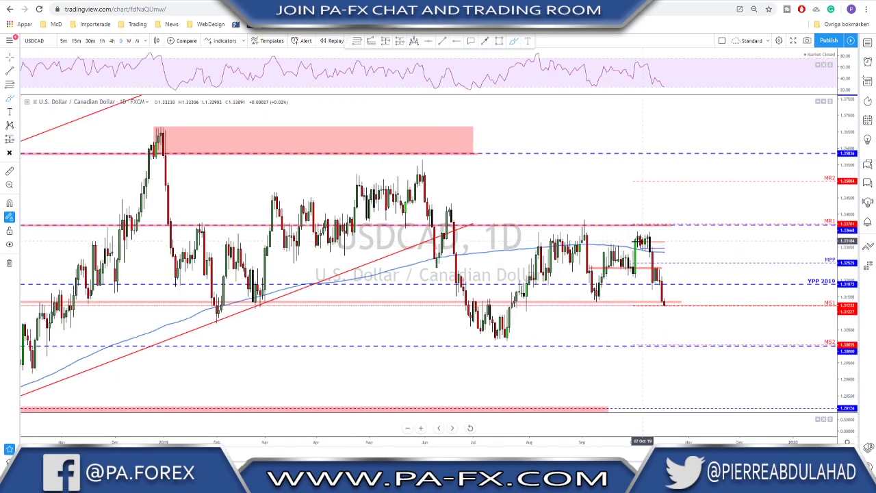
mouse_move(584, 234)
left_mouse_down()
mouse_move(596, 297)
mouse_move(606, 253)
mouse_move(635, 274)
left_mouse_up()
left_click_drag(638, 231, 648, 245)
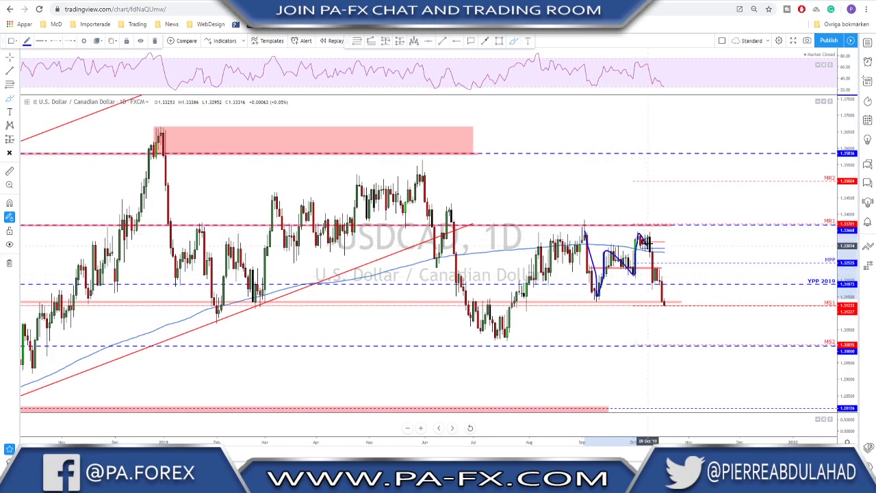
left_click_drag(589, 302, 676, 251)
mouse_move(588, 268)
left_mouse_down()
mouse_move(640, 233)
mouse_move(671, 307)
left_mouse_up()
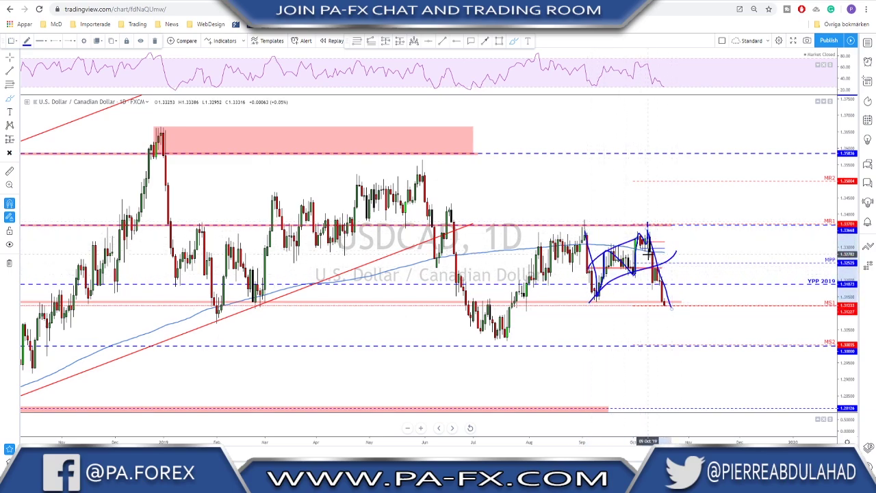
key("ctrl+z")
key("ctrl+z")
key("ctrl+z")
key("ctrl+z")
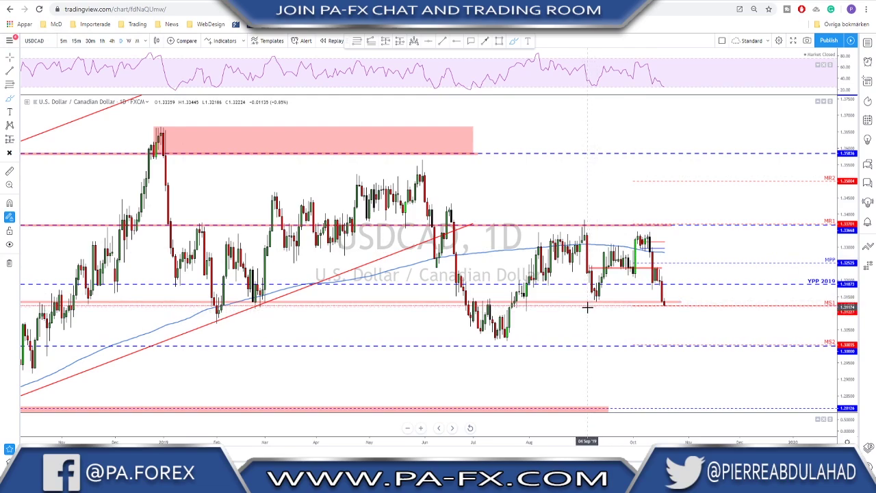
- Sketch the rising trendline from the July lows, the May to July decline, and a projected drop to MS2, and undo all three
left_click_drag(493, 348, 682, 250)
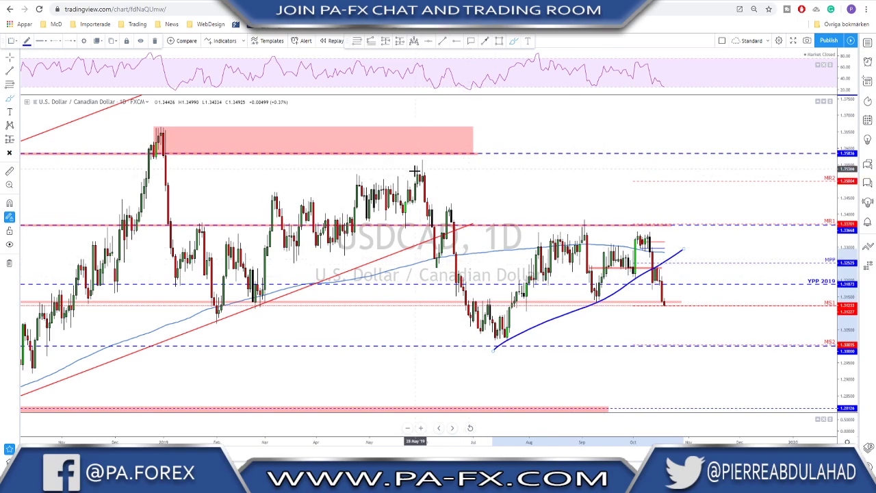
left_click_drag(416, 168, 498, 345)
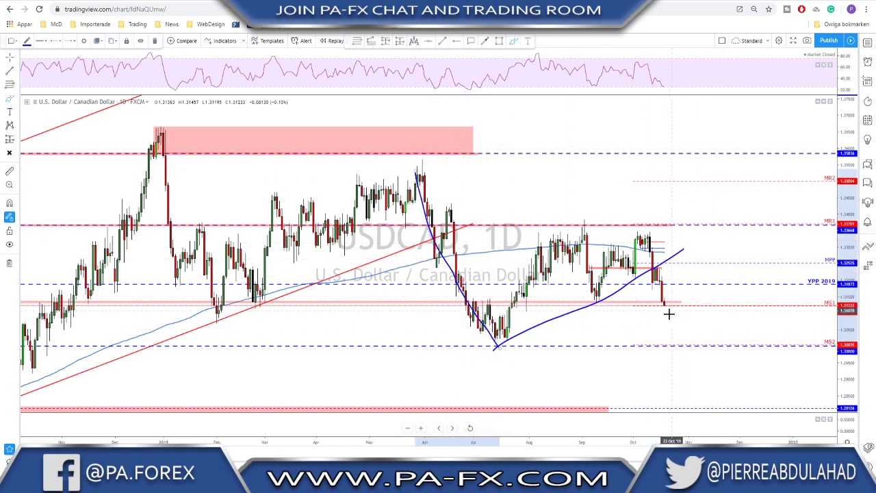
mouse_move(663, 301)
left_mouse_down()
mouse_move(675, 300)
mouse_move(692, 341)
left_mouse_up()
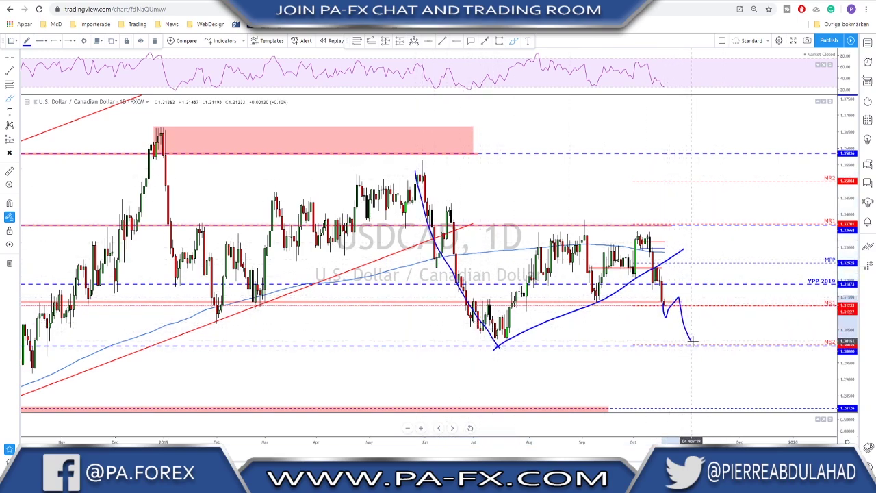
key("ctrl+z")
key("ctrl+z")
key("ctrl+z")
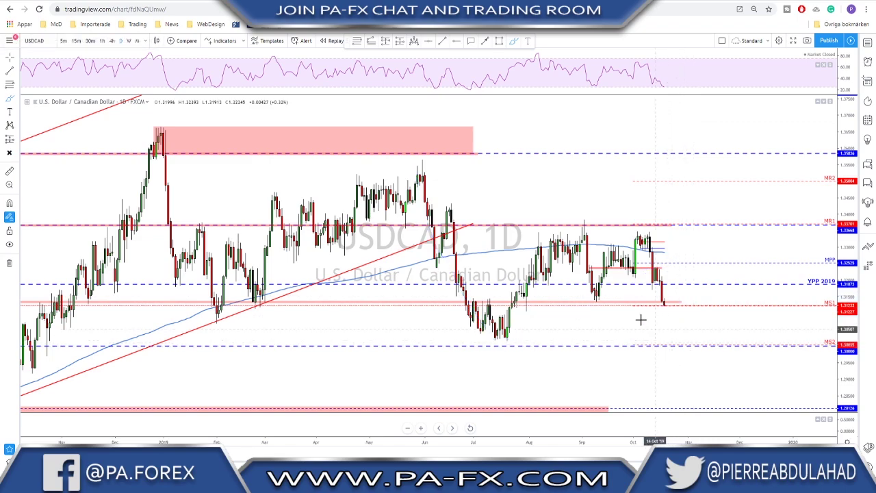
- Switch the USDCAD chart to the weekly timeframe and examine the latest candles against the moving average, MS1 and MS2
left_click(128, 40)
scroll(606, 240, "up", 5)
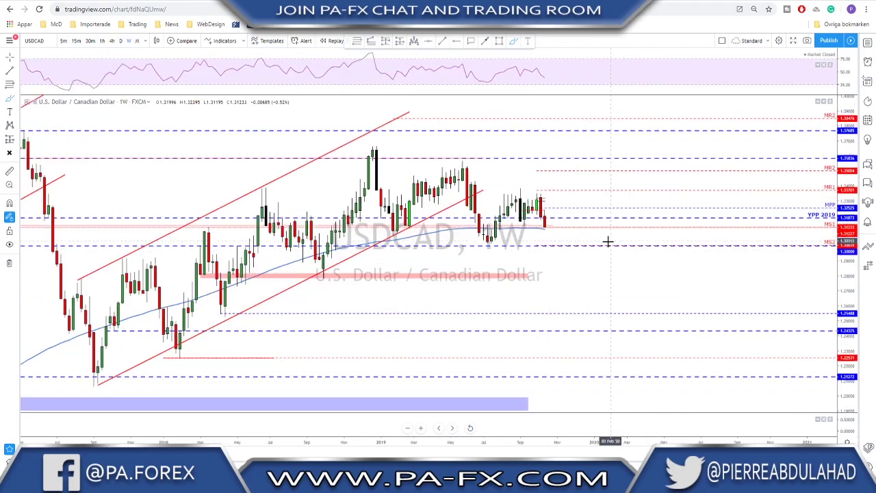
left_click_drag(485, 223, 718, 197)
scroll(655, 235, "up", 2)
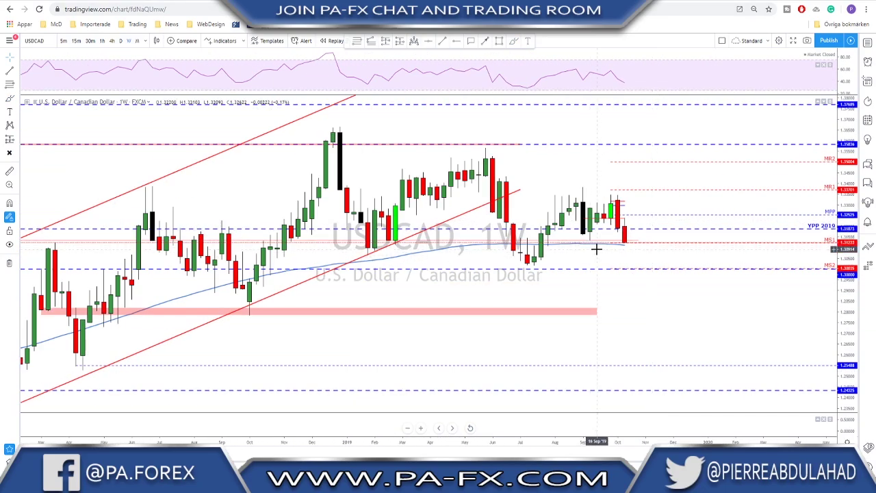
scroll(623, 250, "down", 2)
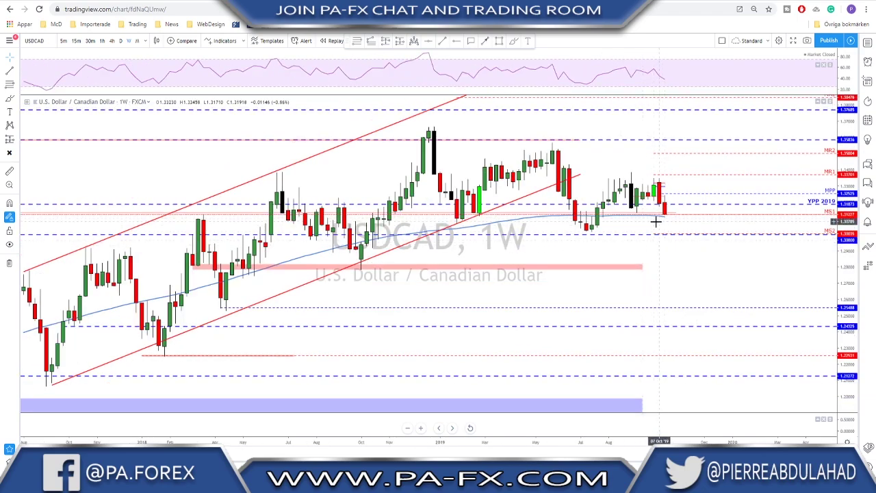
scroll(548, 231, "down", 1)
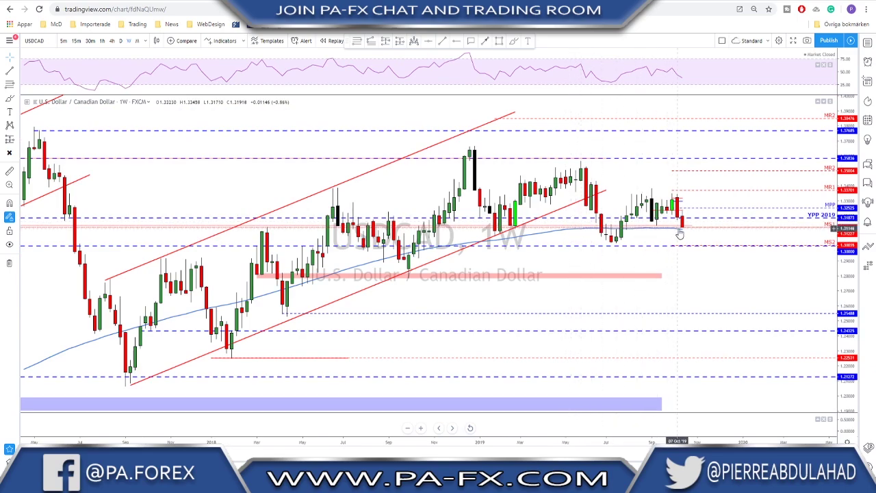
scroll(686, 241, "down", 2)
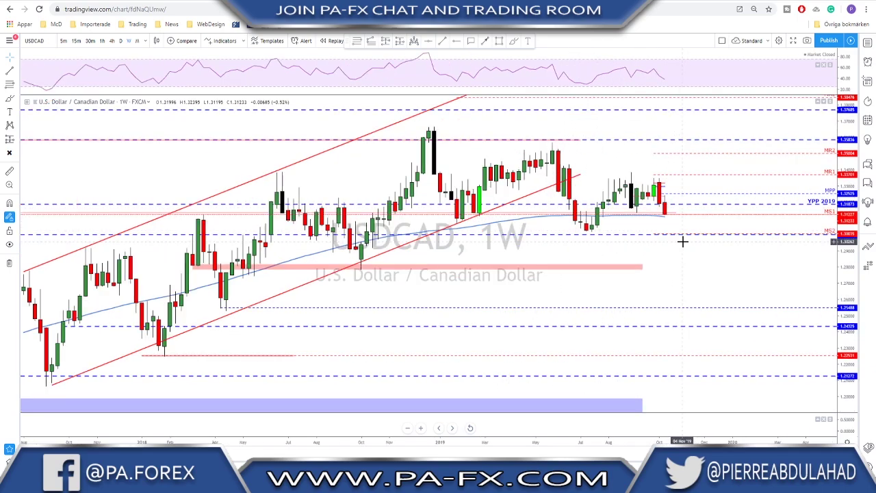
- Trace the weekly swings from the early 2016 high through both rising channels to a projected drop near 1.20, and undo the stroke
left_click(514, 43)
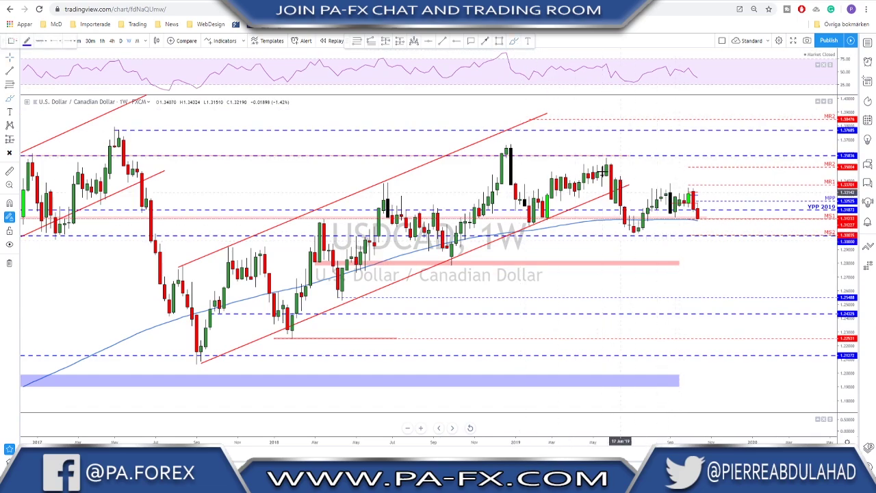
scroll(602, 182, "down", 4)
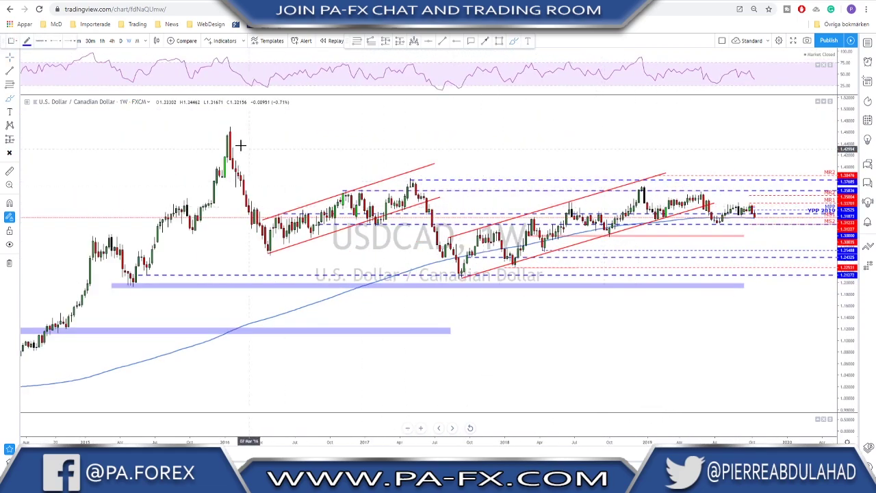
mouse_move(230, 131)
left_mouse_down()
mouse_move(247, 174)
mouse_move(417, 205)
mouse_move(468, 253)
mouse_move(517, 263)
mouse_move(695, 205)
mouse_move(719, 210)
mouse_move(772, 282)
left_mouse_up()
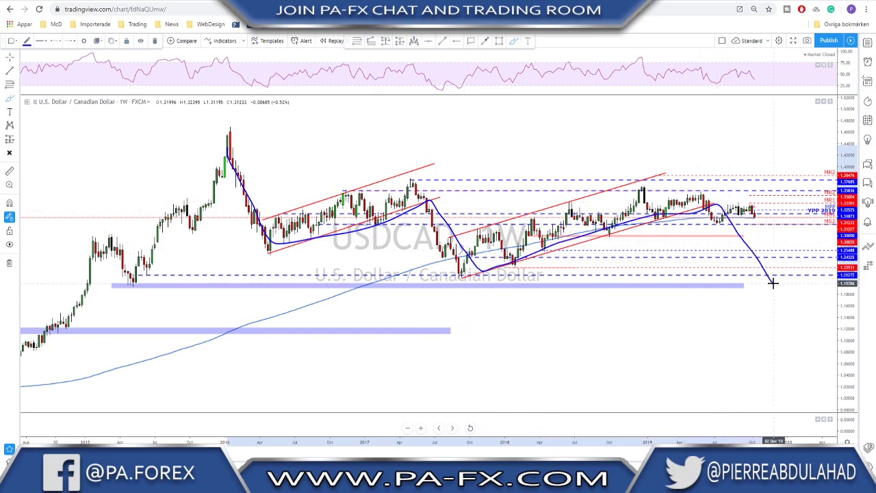
key("ctrl+z")
scroll(745, 274, "up", 5)
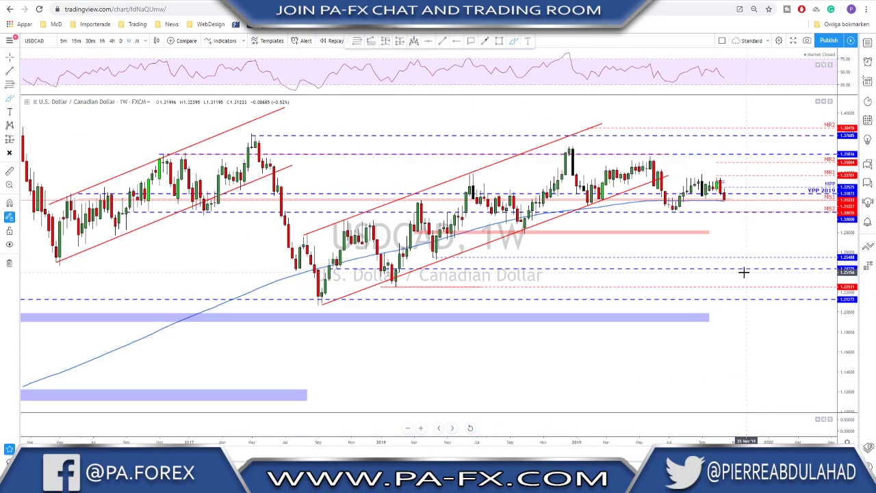
scroll(692, 267, "up", 2)
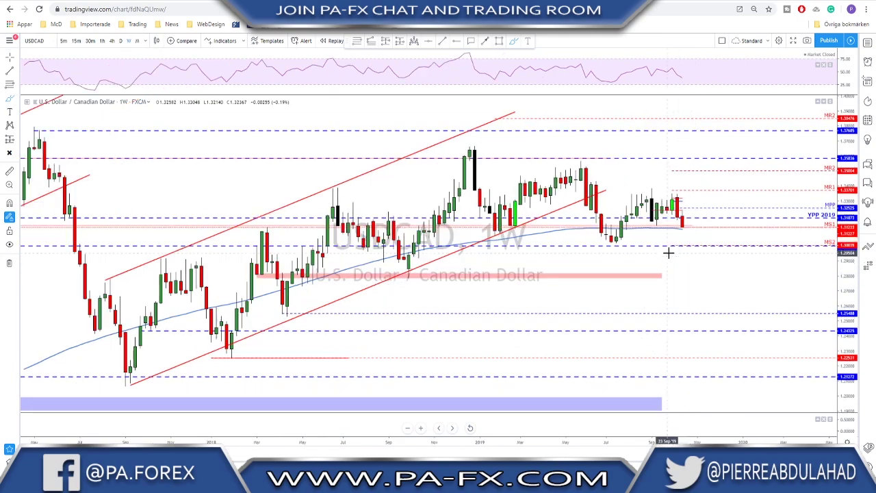
- On the 4-hour timeframe, sketch a rebound to the YPP 2019 level and a drop below MS1, circle the level's label, and undo all strokes
left_click(120, 41)
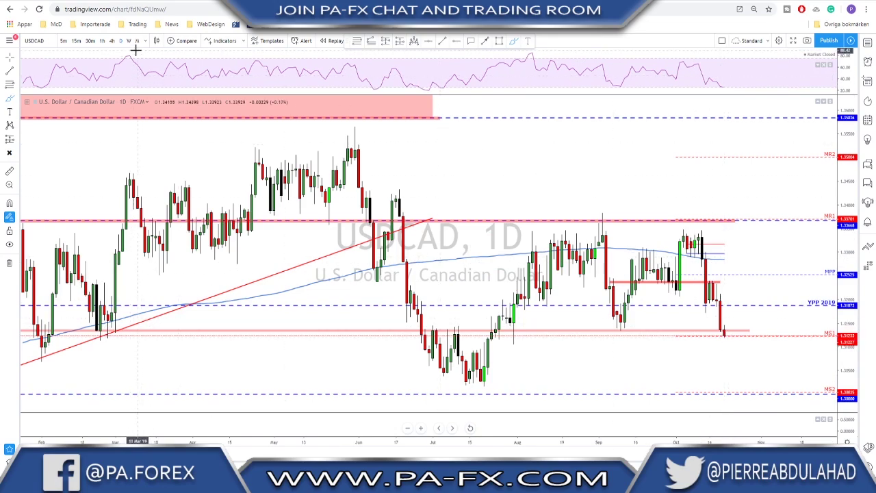
left_click(112, 40)
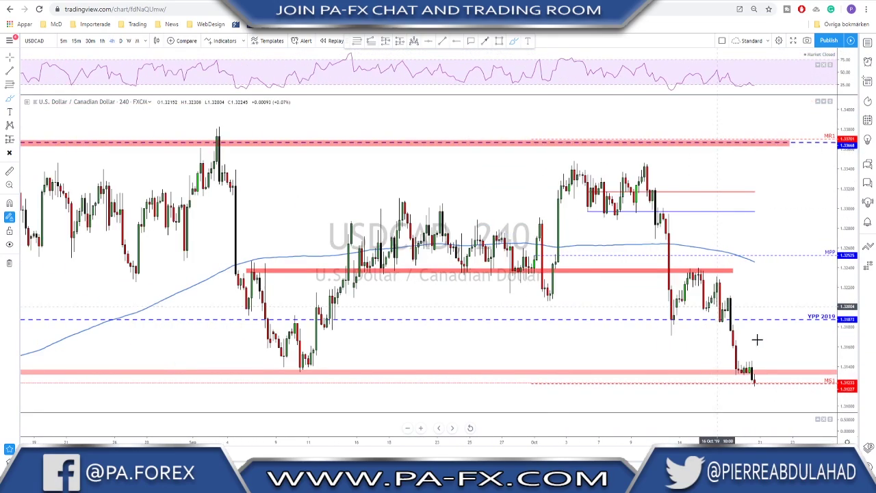
left_click(753, 384)
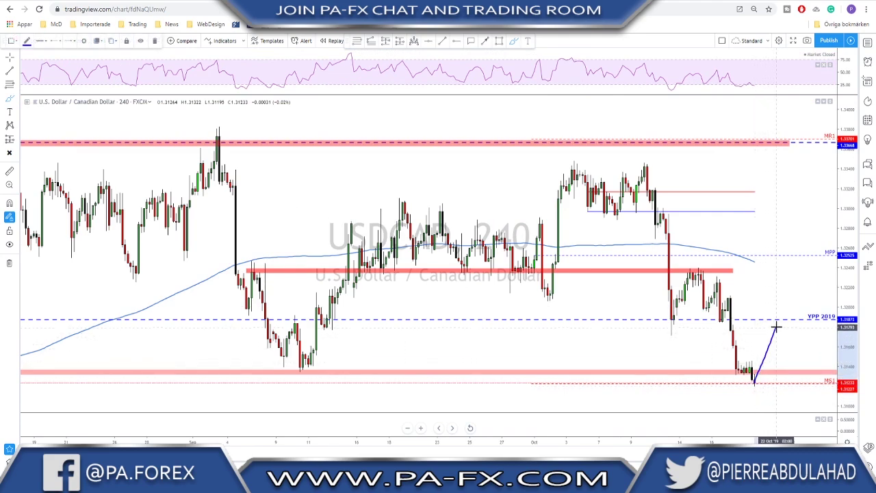
left_click_drag(779, 319, 814, 308)
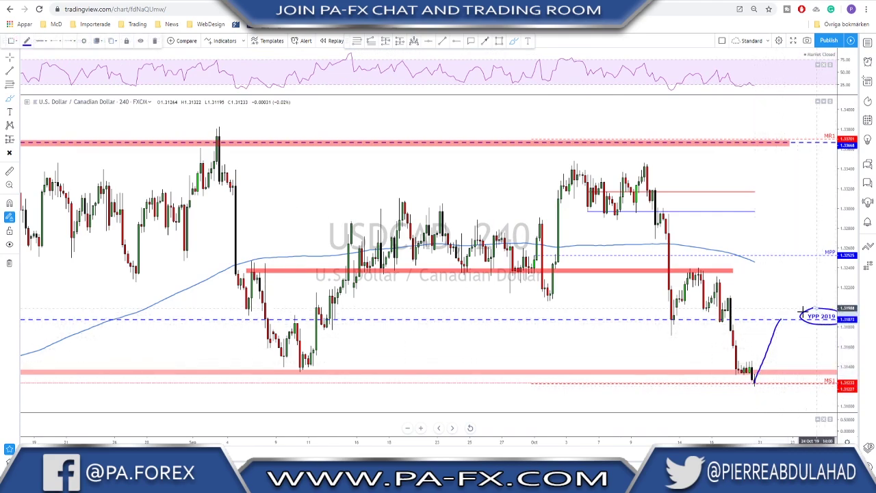
mouse_move(643, 321)
left_mouse_down()
mouse_move(746, 315)
mouse_move(784, 324)
mouse_move(809, 392)
left_mouse_up()
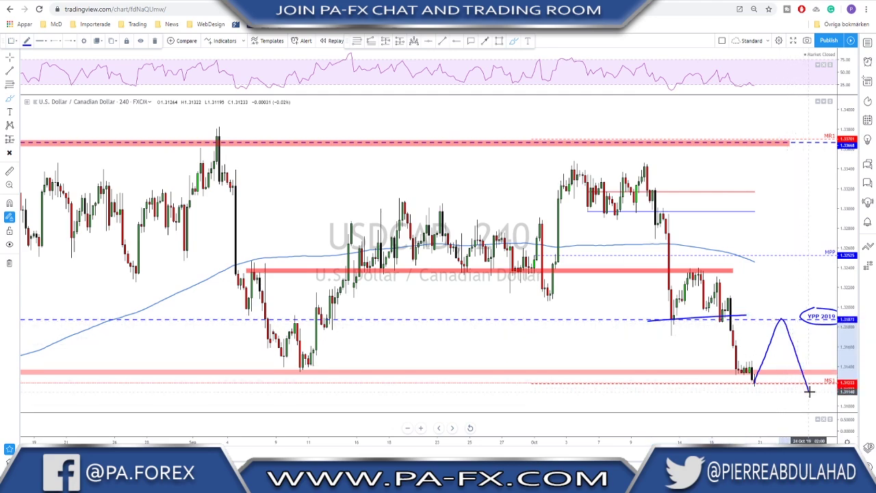
key("ctrl+z")
key("ctrl+z")
key("ctrl+z")
key("ctrl+z")
key("ctrl+z")
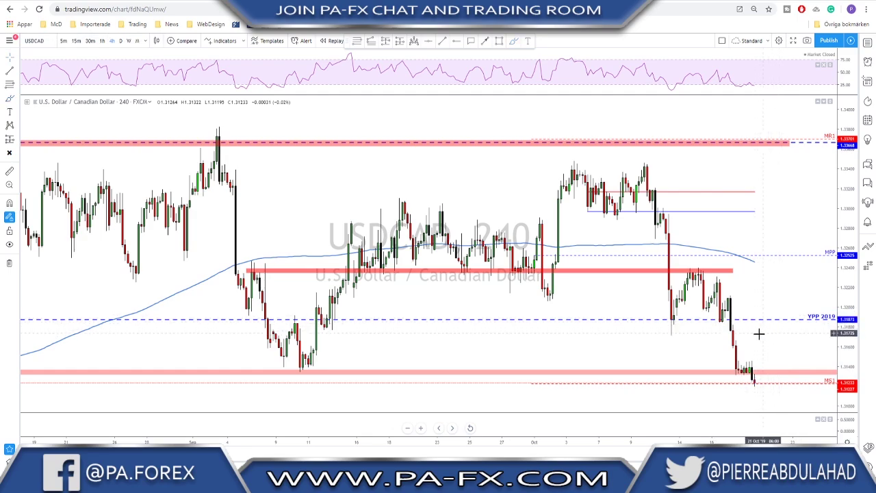
- Trace the 4-hour zigzag from the early September high to the early October high, and delete the stroke
scroll(758, 333, "down", 5)
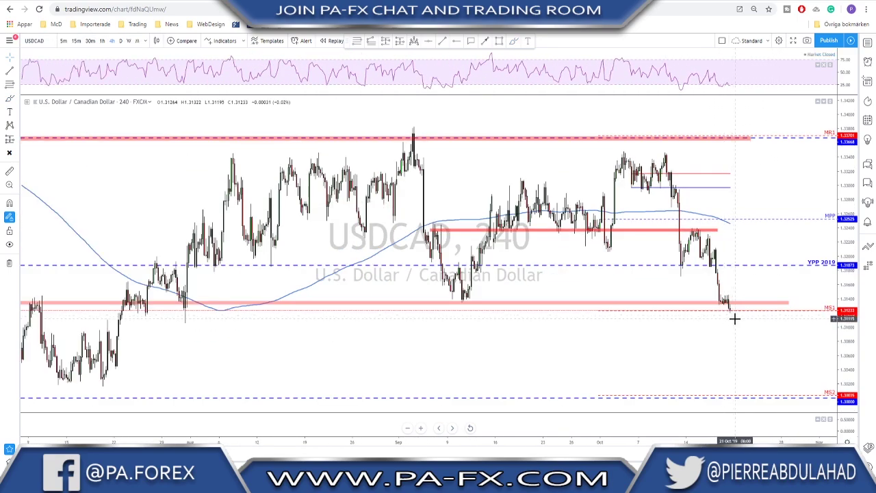
scroll(547, 273, "down", 1)
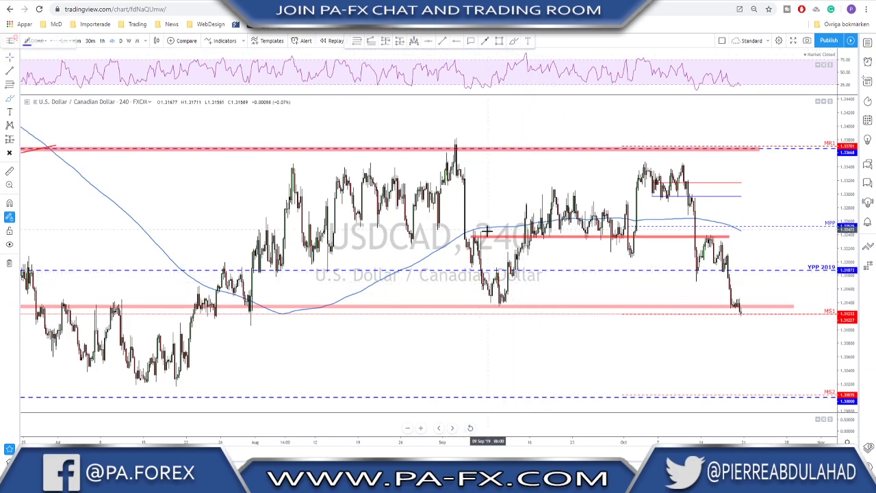
mouse_move(455, 145)
left_mouse_down()
mouse_move(504, 308)
mouse_move(566, 188)
mouse_move(629, 250)
mouse_move(651, 166)
left_mouse_up()
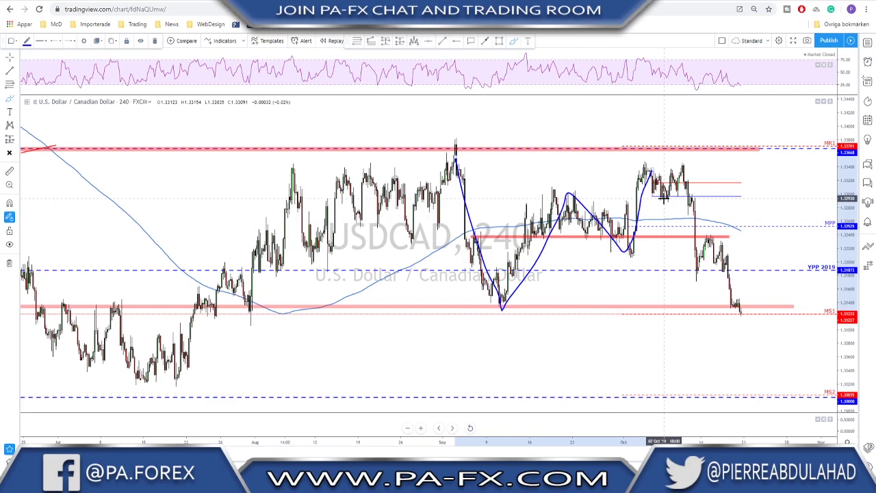
key("Delete")
- Circle the 4-hour consolidation areas of August, mid-September to October, July, mid-April to June, and March to early May
scroll(533, 209, "down", 2)
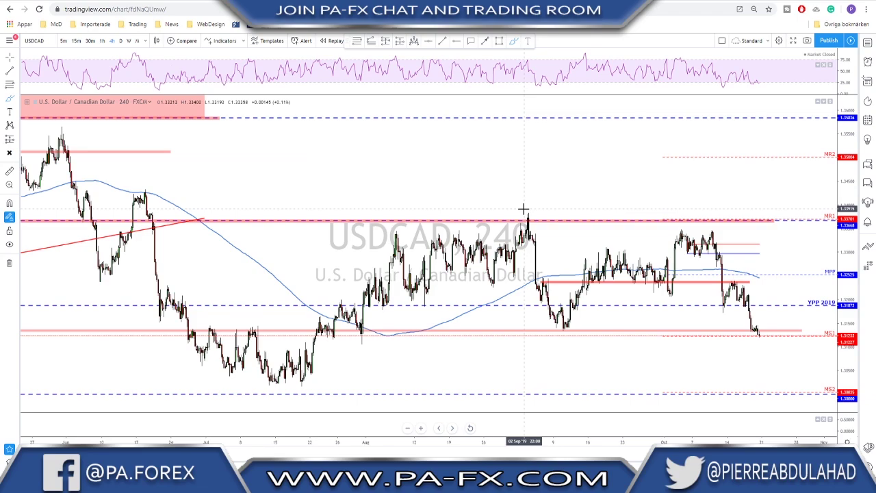
scroll(559, 254, "up", 2)
scroll(559, 253, "down", 1)
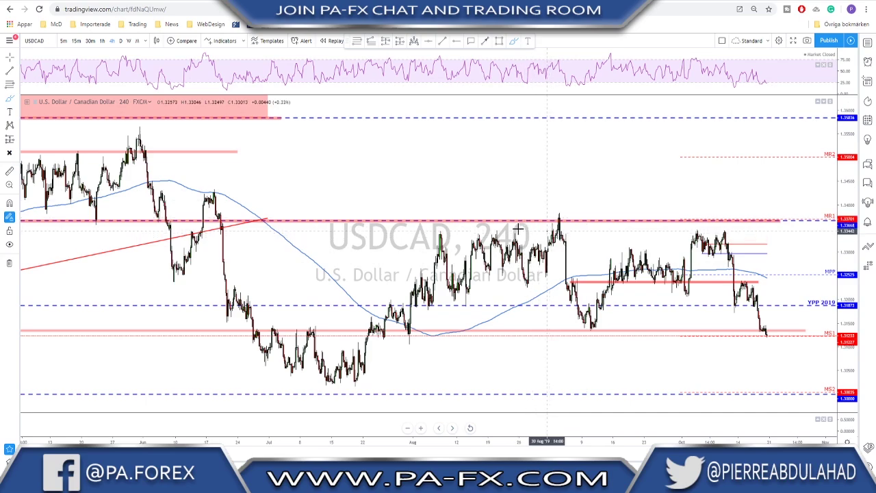
mouse_move(546, 231)
left_mouse_down()
mouse_move(458, 305)
mouse_move(551, 243)
left_mouse_up()
mouse_move(684, 240)
left_mouse_down()
mouse_move(600, 256)
mouse_move(736, 260)
left_mouse_up()
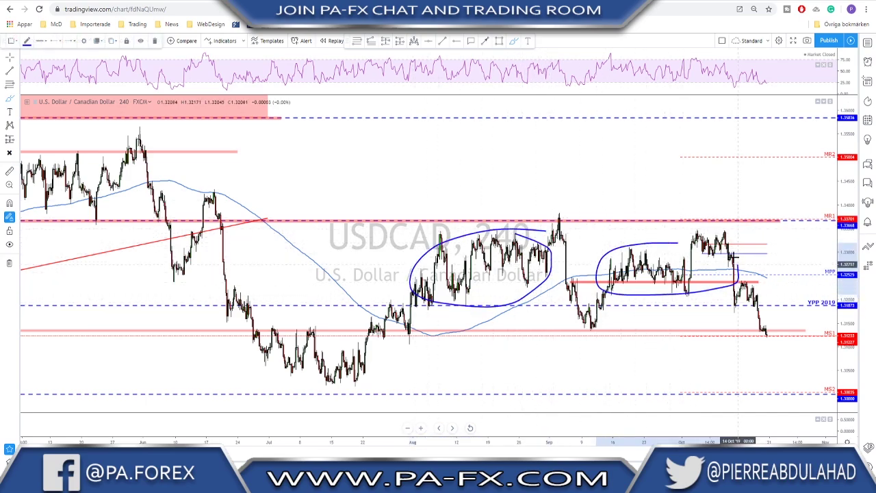
mouse_move(361, 316)
left_mouse_down()
mouse_move(393, 365)
mouse_move(343, 311)
left_mouse_up()
scroll(316, 256, "down", 3)
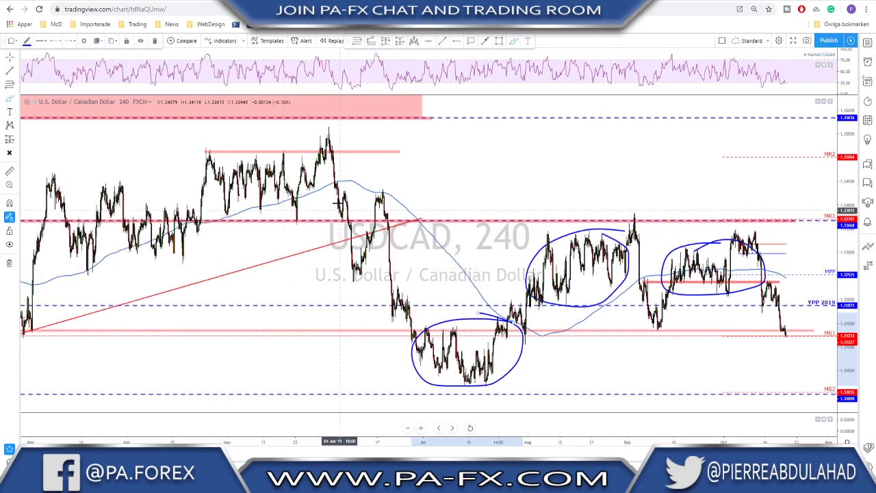
left_click_drag(356, 142, 301, 145)
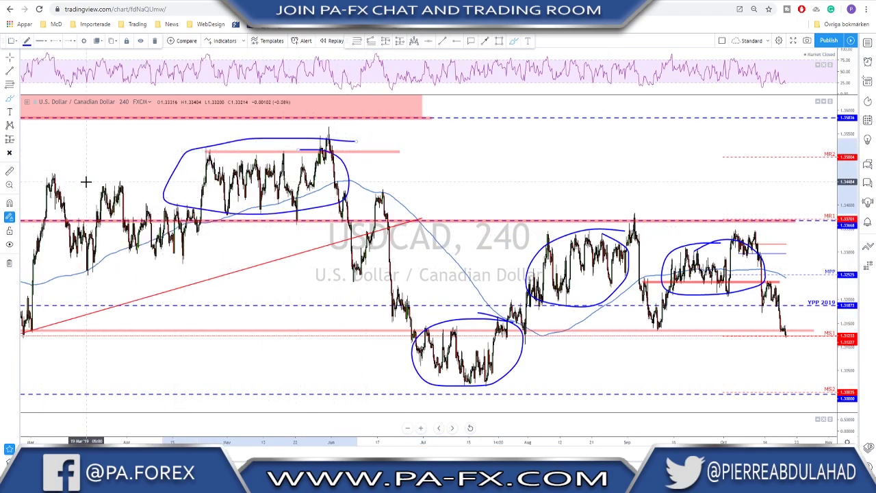
mouse_move(81, 175)
left_mouse_down()
mouse_move(172, 250)
mouse_move(89, 188)
left_mouse_up()
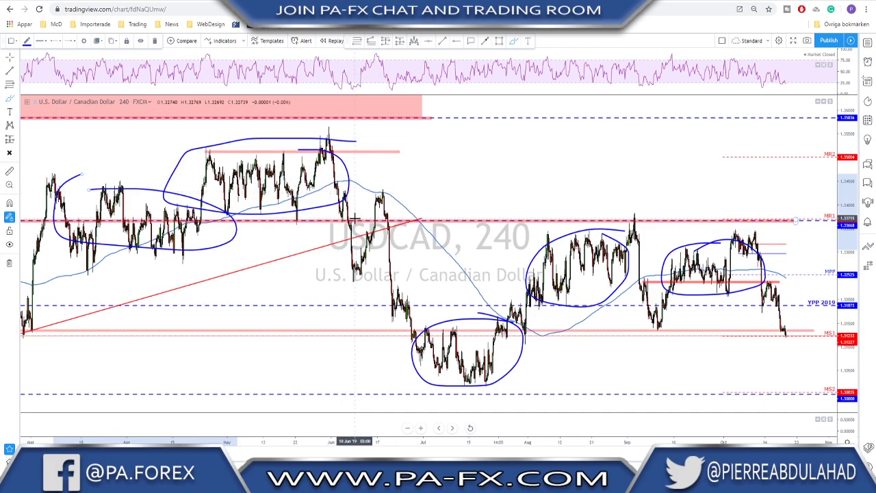
- Undo all five consolidation circles on the 4-hour USDCAD chart
key("ctrl+z")
key("ctrl+z")
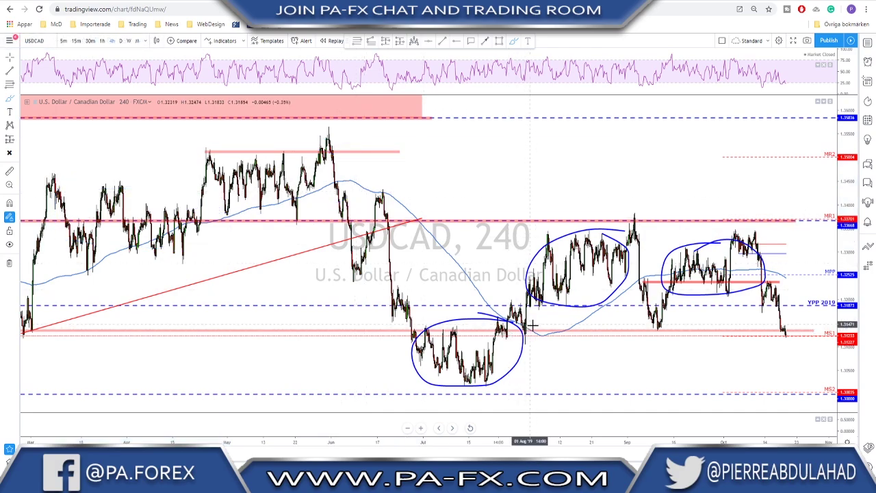
scroll(548, 336, "up", 1)
scroll(568, 352, "up", 2)
key("ctrl+z")
key("ctrl+z")
key("ctrl+z")
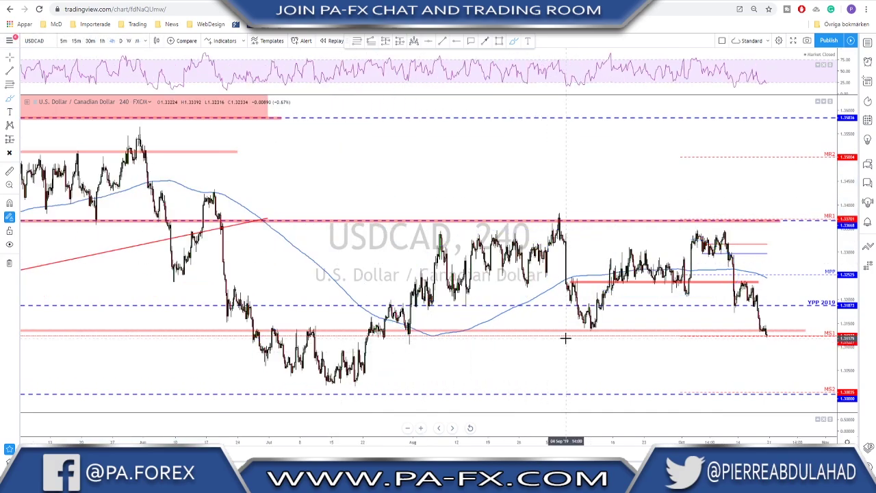
scroll(686, 351, "up", 4)
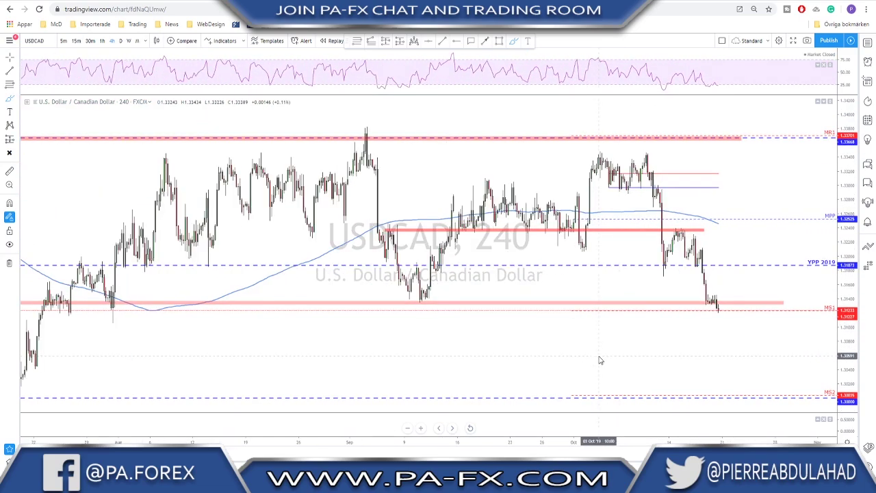
- Switch to the AUDUSD chart on the daily timeframe and bring the early October low and its support zone into view
key("Down")
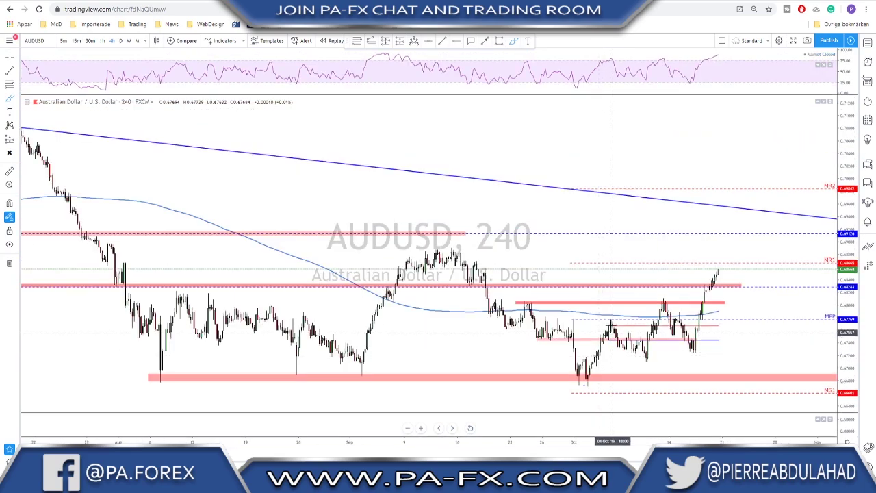
left_click(121, 41)
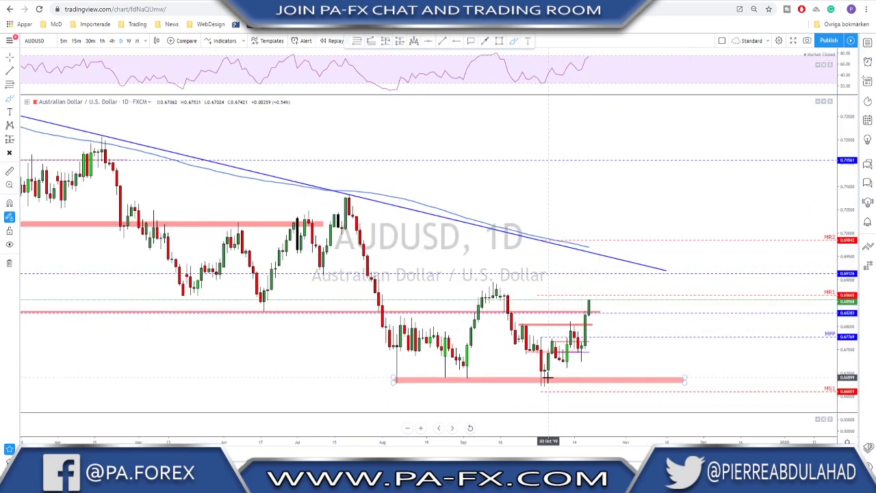
scroll(492, 382, "down", 2)
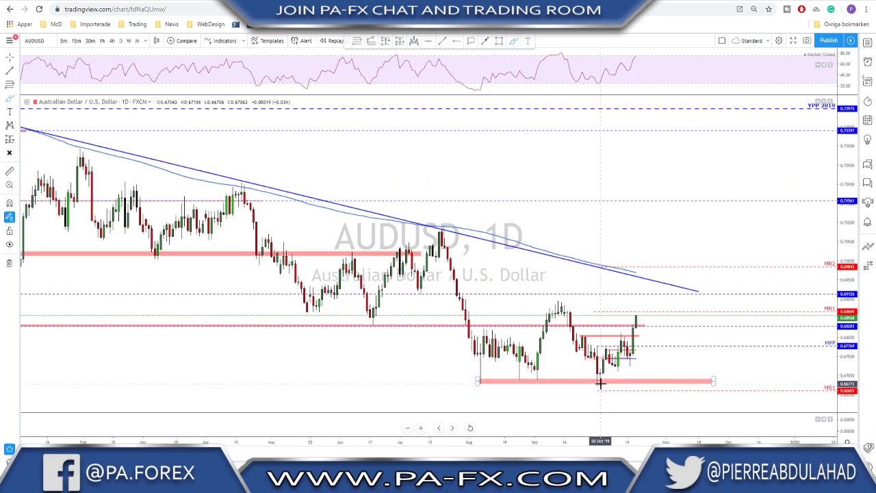
scroll(602, 377, "down", 1)
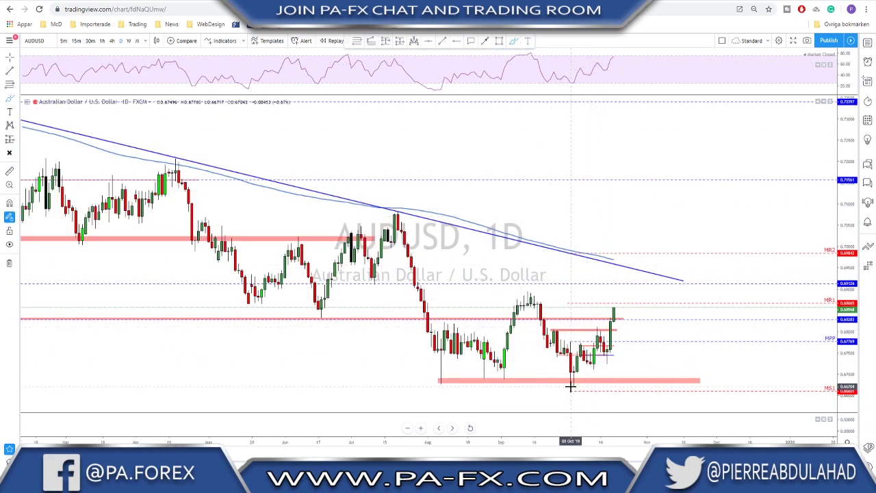
- Trace the October zigzag rise, mark and circle the mid-September high with a horizontal stroke, and undo all the strokes
mouse_move(571, 383)
left_mouse_down()
mouse_move(598, 325)
mouse_move(607, 354)
mouse_move(612, 322)
left_mouse_up()
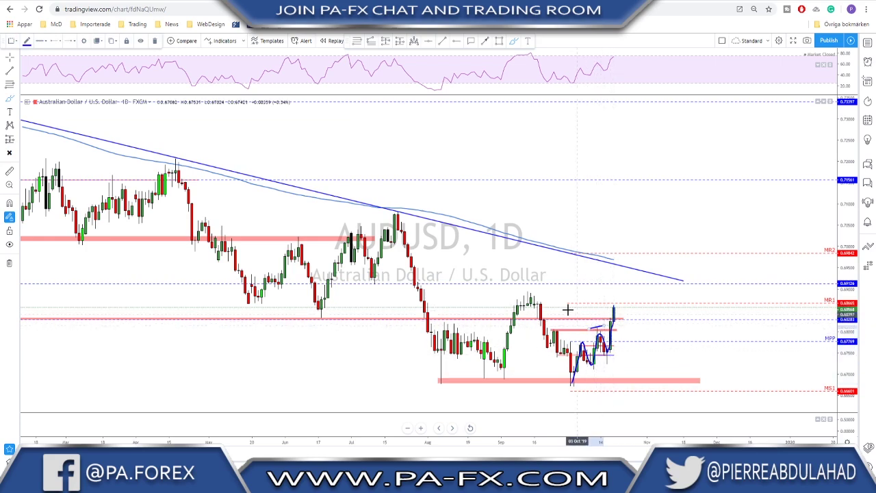
left_click_drag(502, 292, 639, 291)
left_click_drag(532, 290, 524, 290)
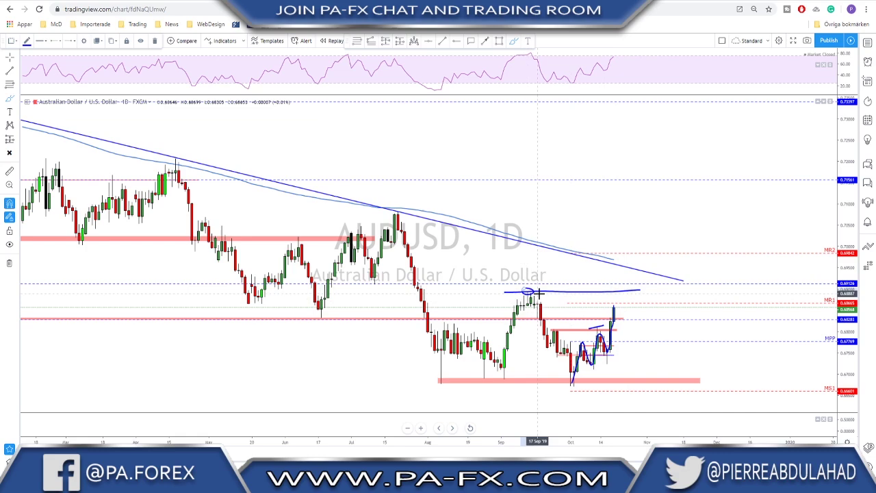
key("ctrl+z")
key("ctrl+z")
key("ctrl+z")
key("ctrl+z")
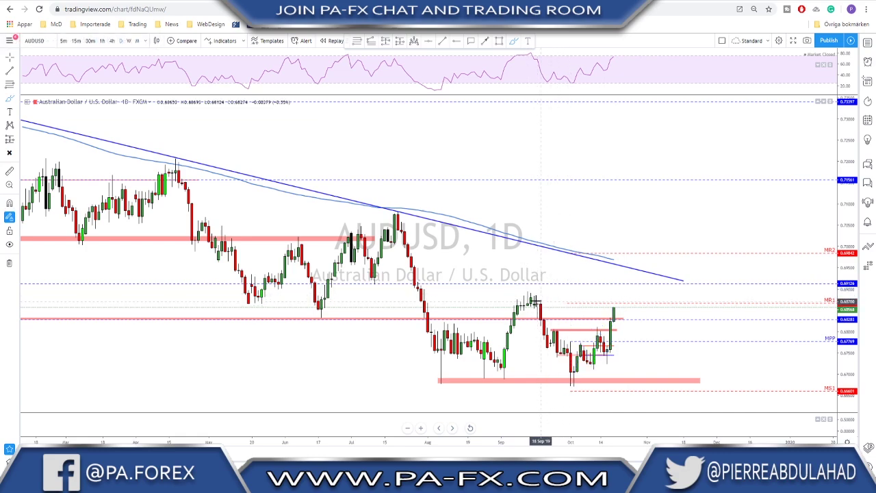
- Mark the mid-September high on the daily AUDUSD chart with a horizontal brush stroke and undo it
left_click_drag(522, 293, 567, 292)
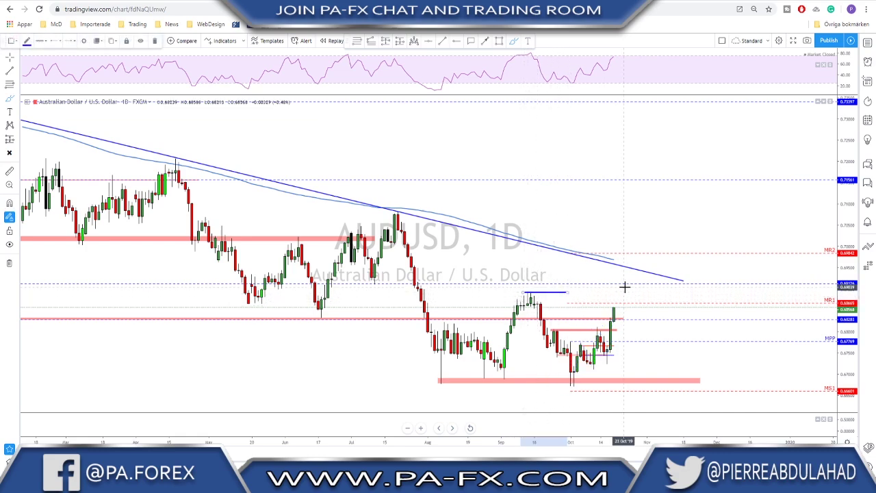
key("ctrl+z")
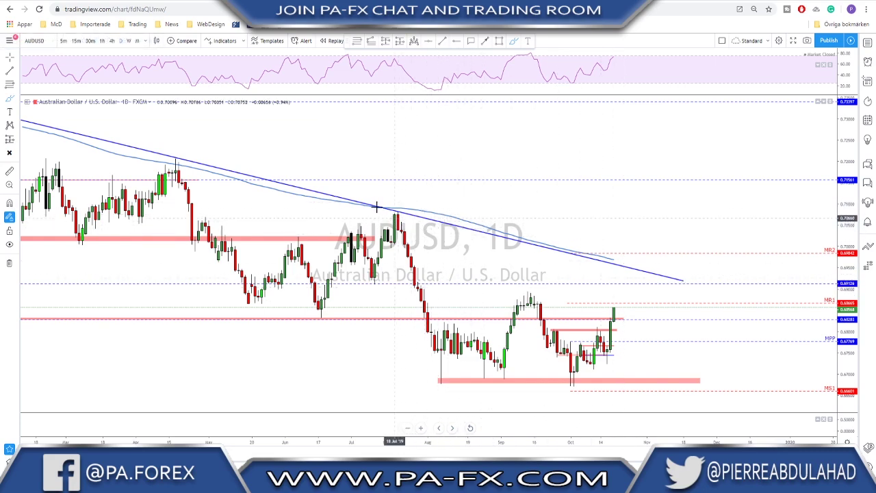
- Switch AUDUSD to the 4-hour timeframe and circle the mid-October rally with the brush
left_click(112, 40)
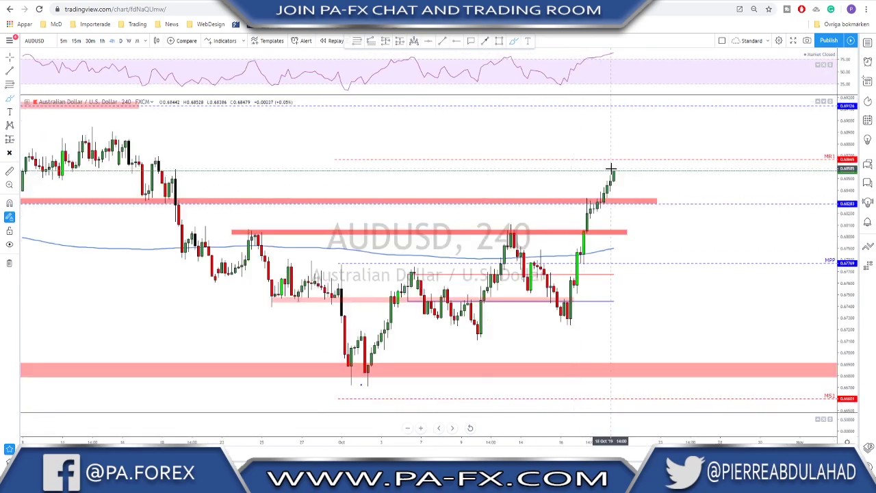
scroll(659, 287, "down", 3)
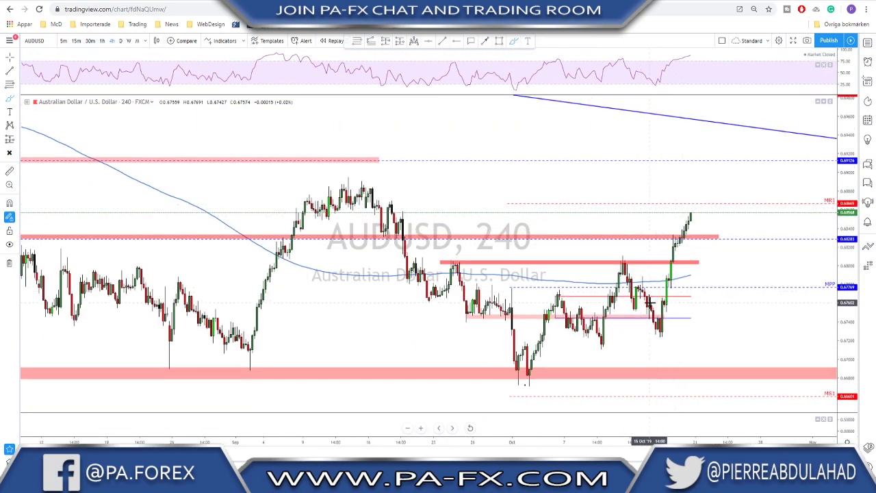
mouse_move(661, 346)
left_mouse_down()
mouse_move(702, 204)
mouse_move(660, 335)
left_mouse_up()
scroll(670, 327, "up", 3)
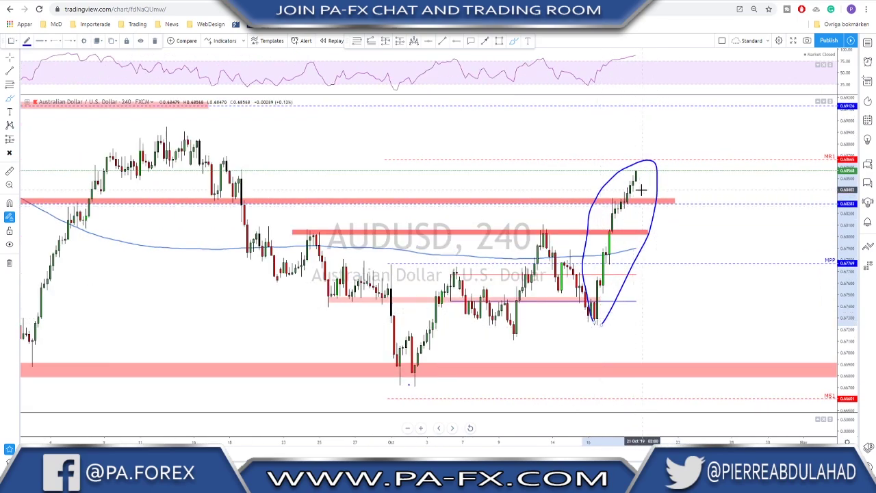
- Remove the circle around the mid-October rally
scroll(643, 191, "down", 1)
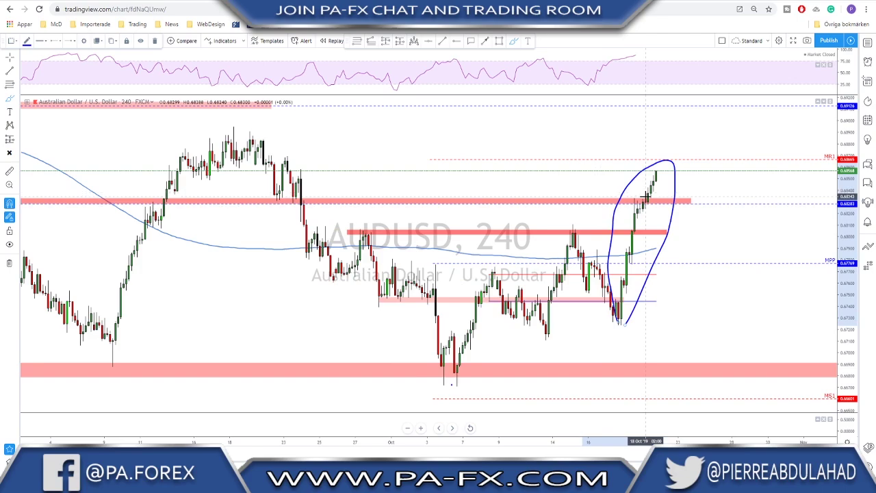
scroll(645, 196, "down", 2)
key("Delete")
scroll(712, 228, "down", 1)
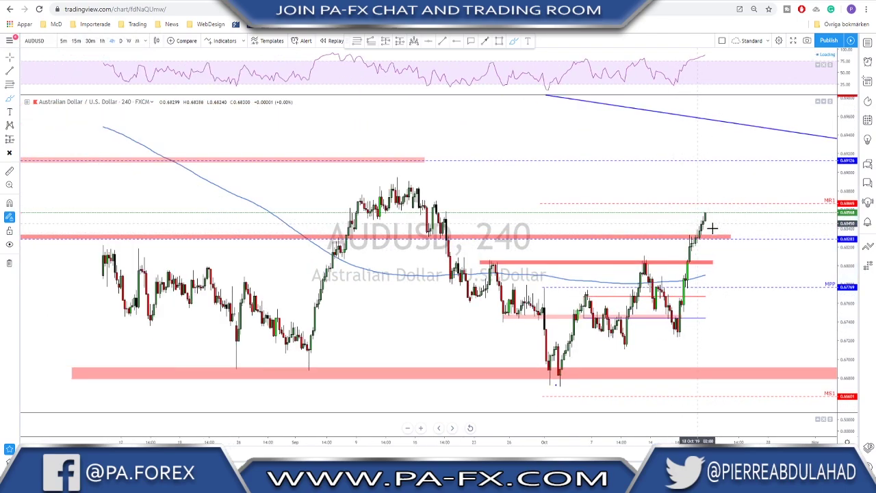
- Sketch an AUDUSD pullback to the broken resistance zone near 0.6800, trace that zone, and draw a rebound to the 0.69126 level
left_click_drag(755, 240, 663, 239)
scroll(663, 234, "down", 1)
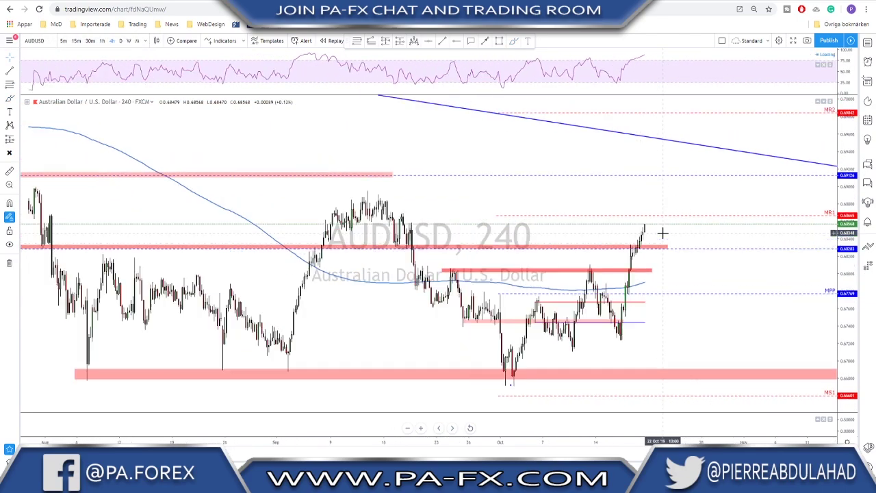
left_click(514, 42)
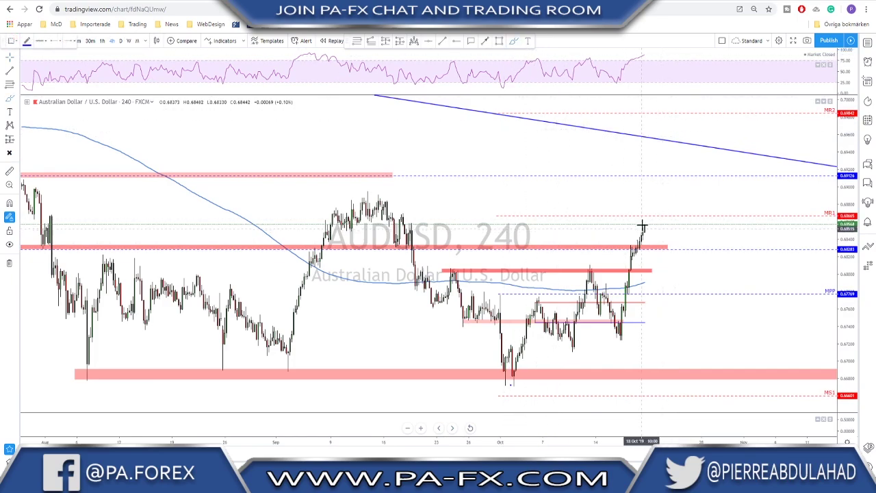
left_click_drag(644, 224, 661, 268)
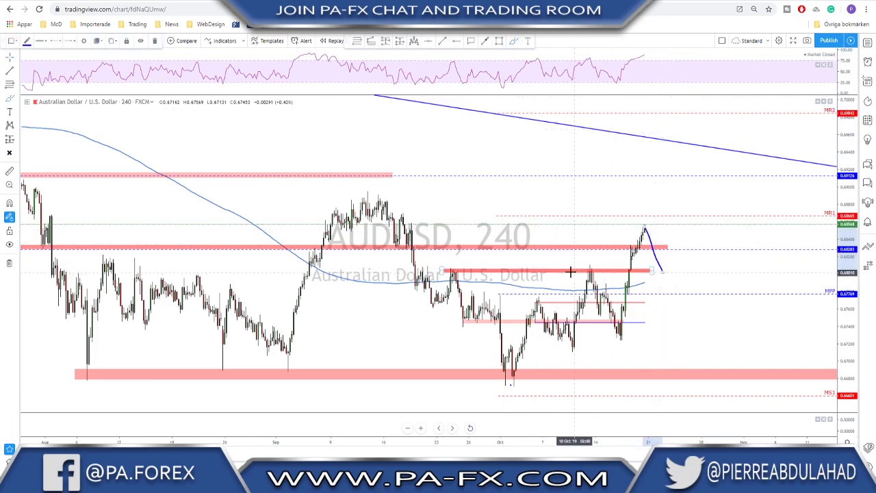
left_click_drag(444, 271, 706, 271)
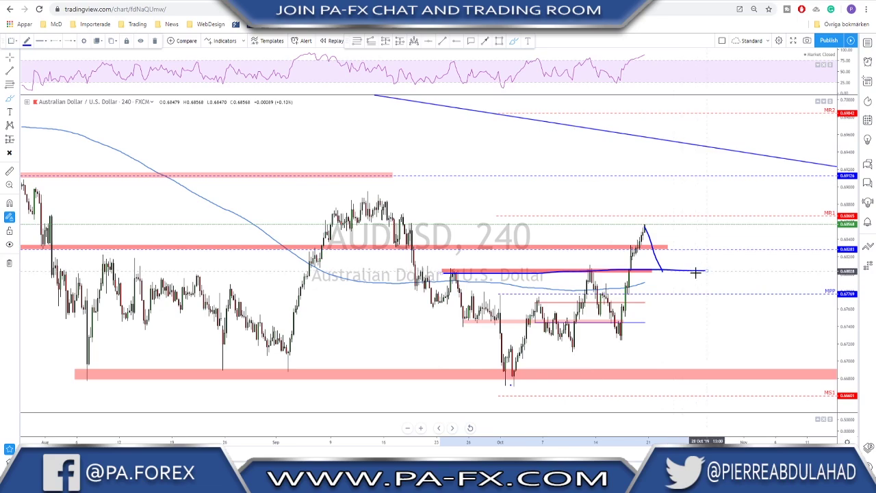
scroll(665, 271, "down", 1)
scroll(686, 282, "up", 1)
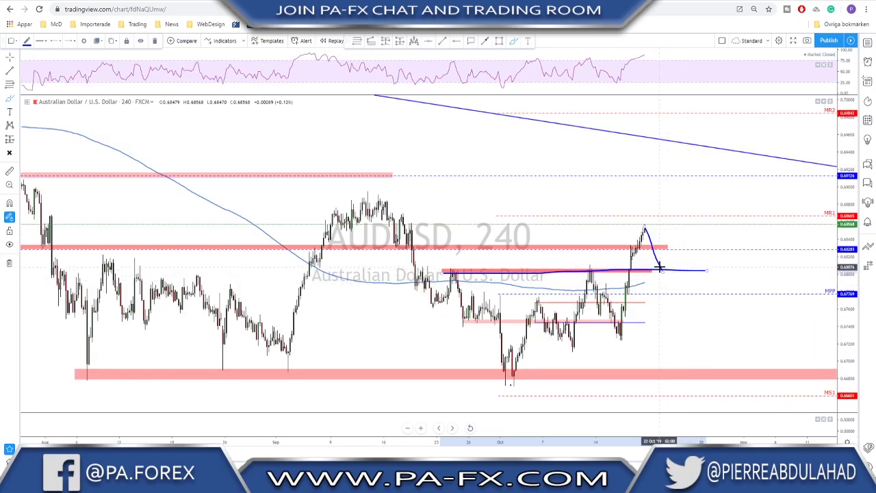
left_click_drag(663, 272, 692, 178)
scroll(674, 236, "down", 2)
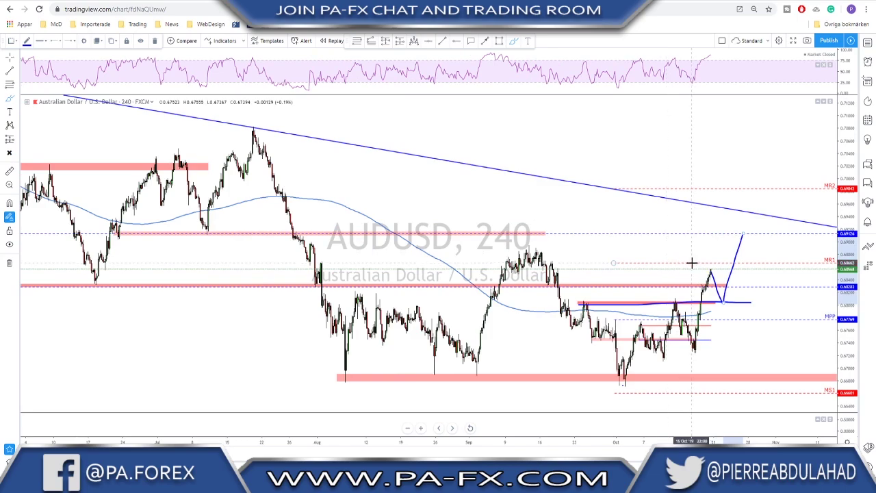
- Clear the AUDUSD scenario strokes, mark the mid-October high with a horizontal stroke extended past the current price, and remove it
scroll(691, 262, "up", 3)
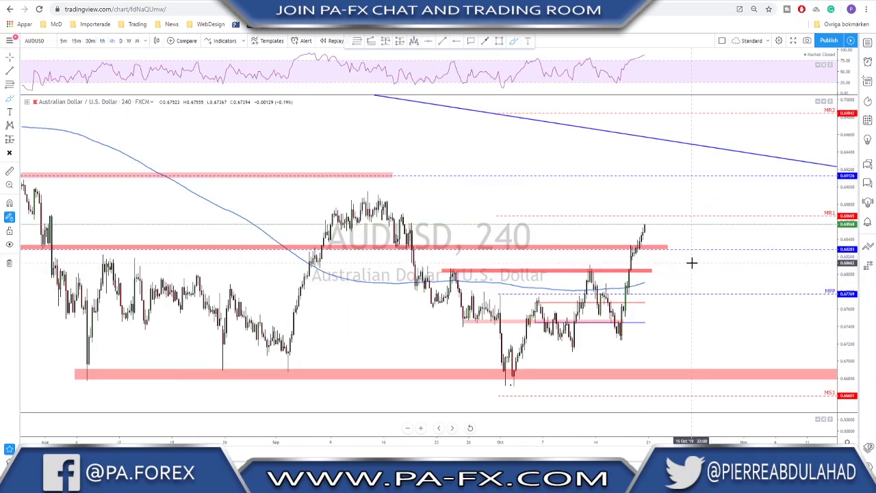
left_click(586, 273)
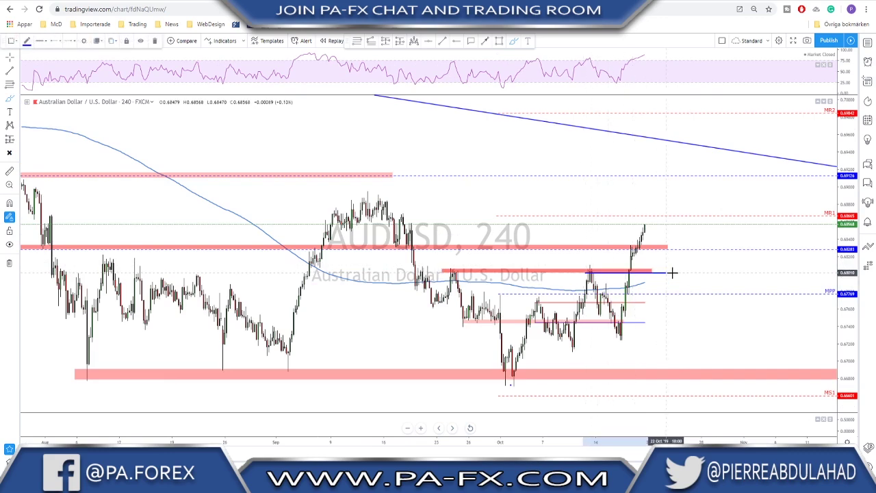
left_click_drag(672, 272, 682, 271)
key("ctrl+z")
left_click_drag(579, 269, 688, 269)
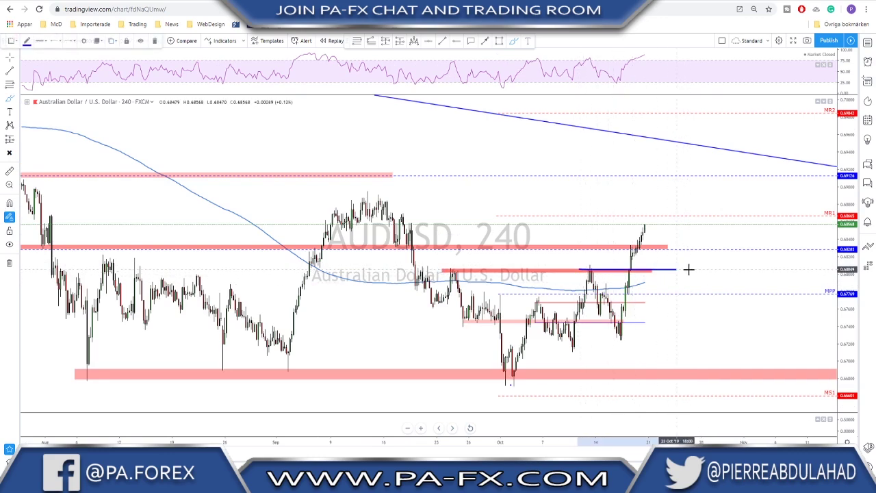
key("Delete")
- Switch to the NZDUSD chart on the daily timeframe and bring the September and October price action into view
key("Down")
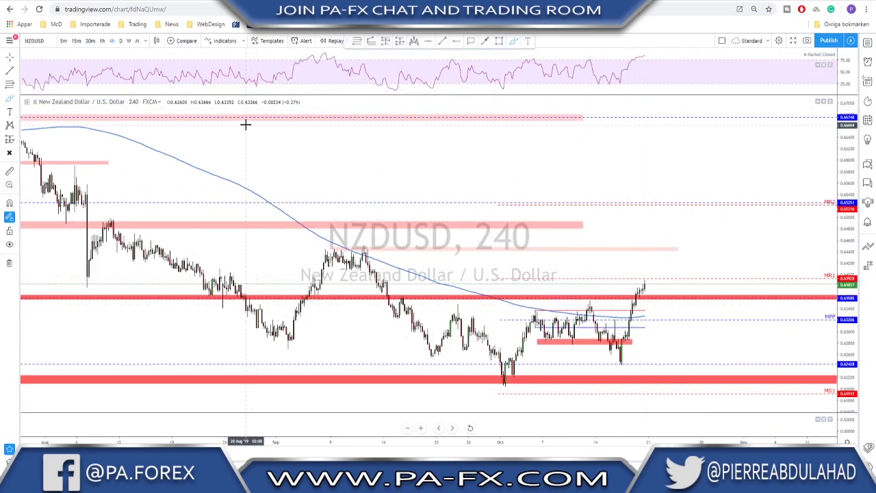
left_click(121, 41)
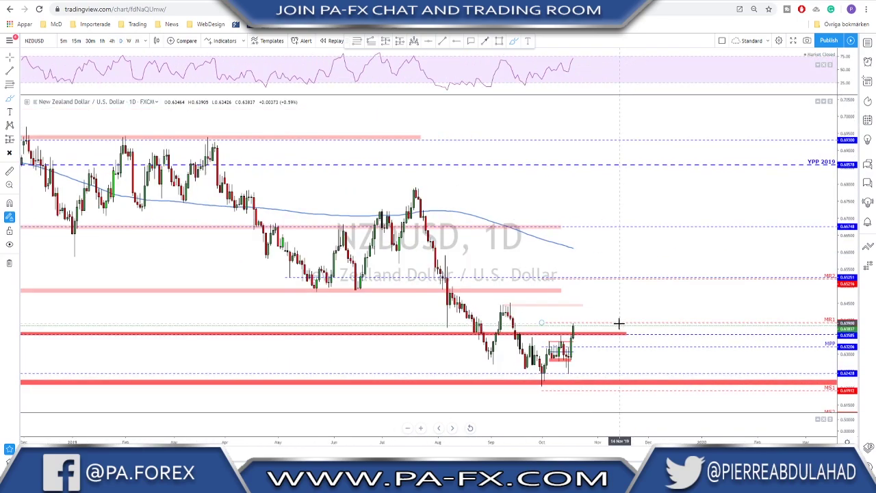
scroll(550, 351, "up", 1)
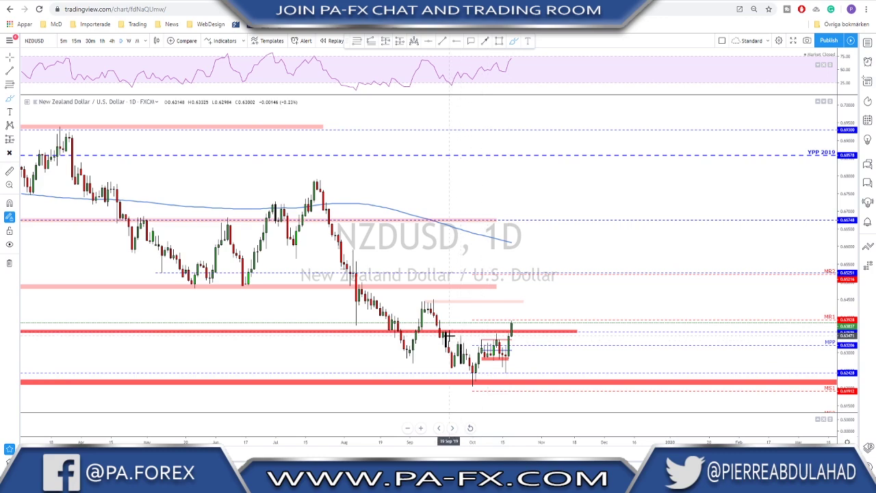
- Draw horizontal strokes at NZDUSD's late-September and mid-September highs, circle the mid-September high, and remove the markings
left_click_drag(449, 335, 531, 336)
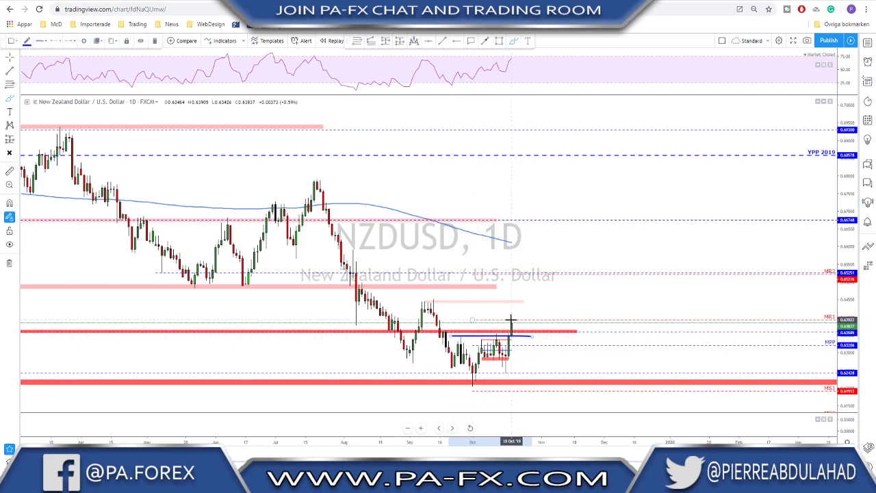
left_click_drag(415, 302, 556, 303)
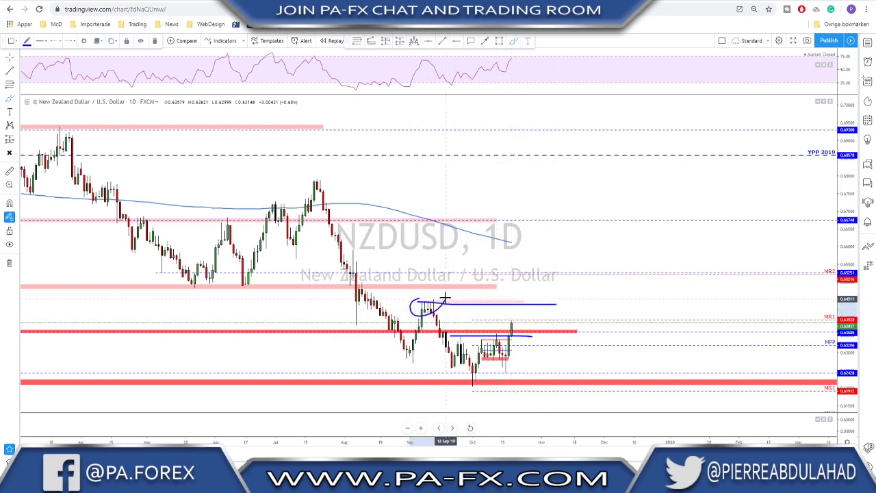
key("Delete")
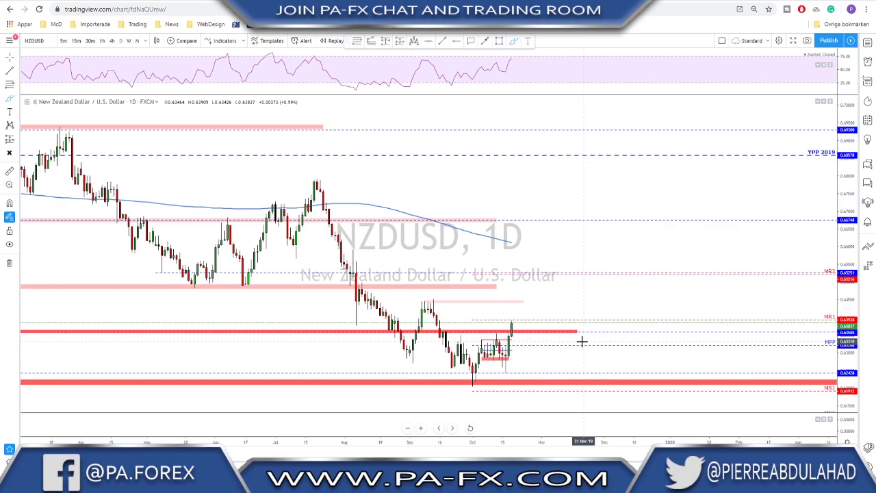
- Switch NZDUSD to the 4-hour timeframe, sketch a pullback and rebound from the current price, and trace the moving average briefly
left_click(113, 40)
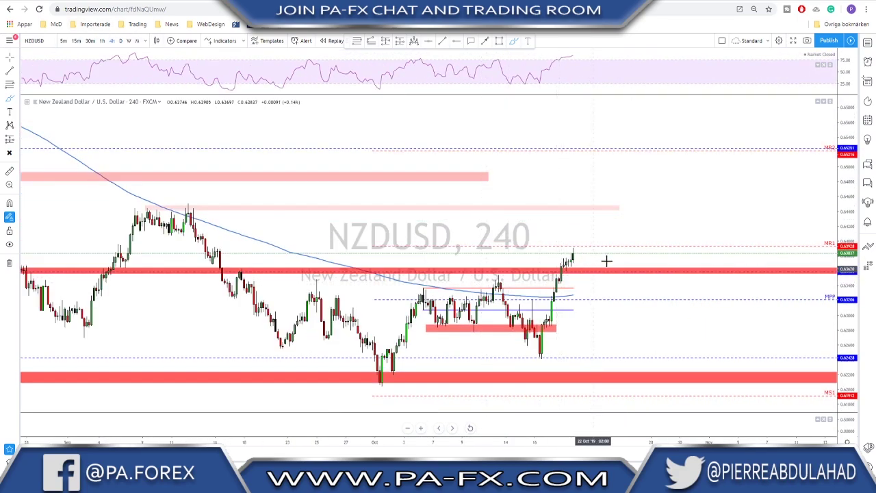
left_click(572, 254)
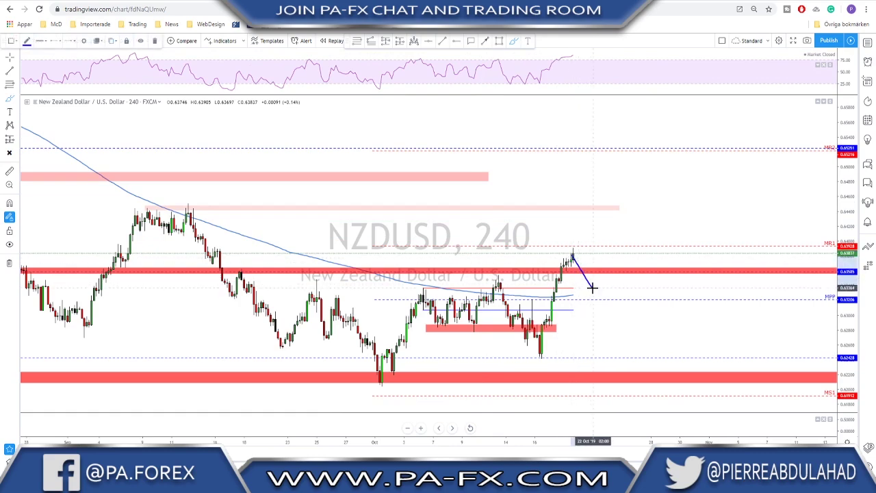
left_click_drag(592, 289, 606, 223)
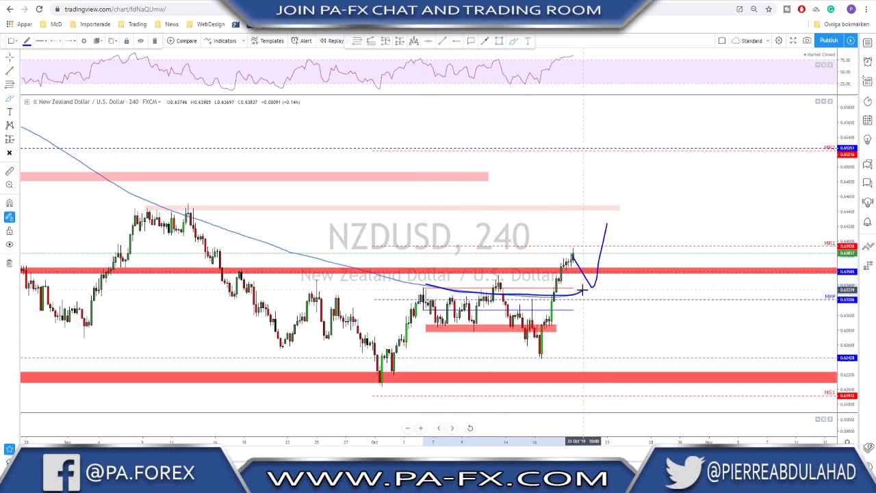
key("Escape")
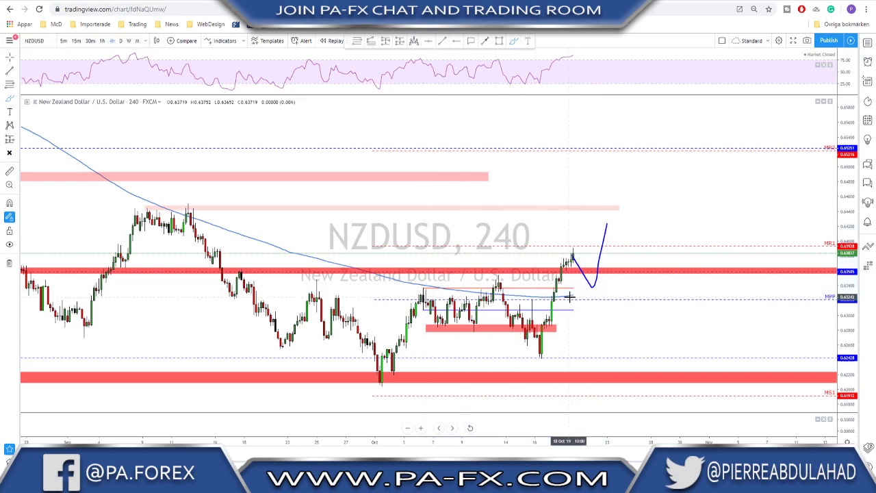
- Trace the early October high level, circle its retest with a second rebound stroke, and undo all the NZDUSD scenario strokes
scroll(560, 303, "up", 2)
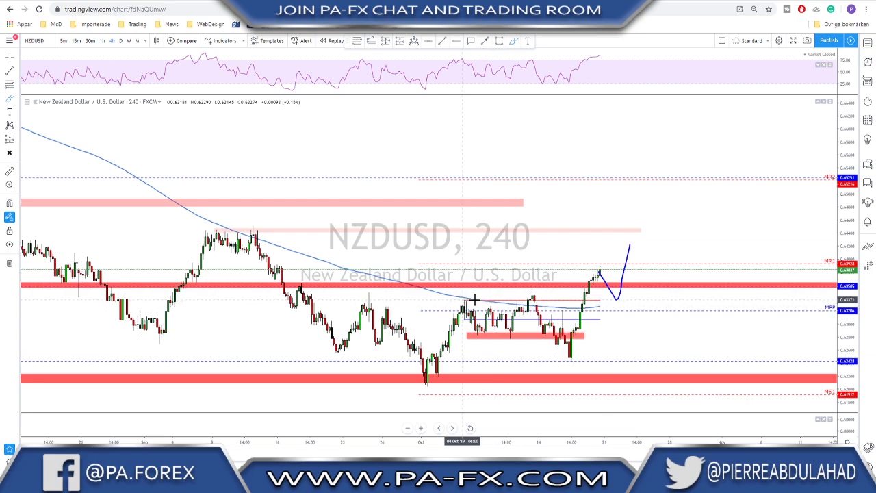
mouse_move(473, 300)
left_mouse_down()
mouse_move(635, 299)
mouse_move(614, 309)
mouse_move(638, 241)
left_mouse_up()
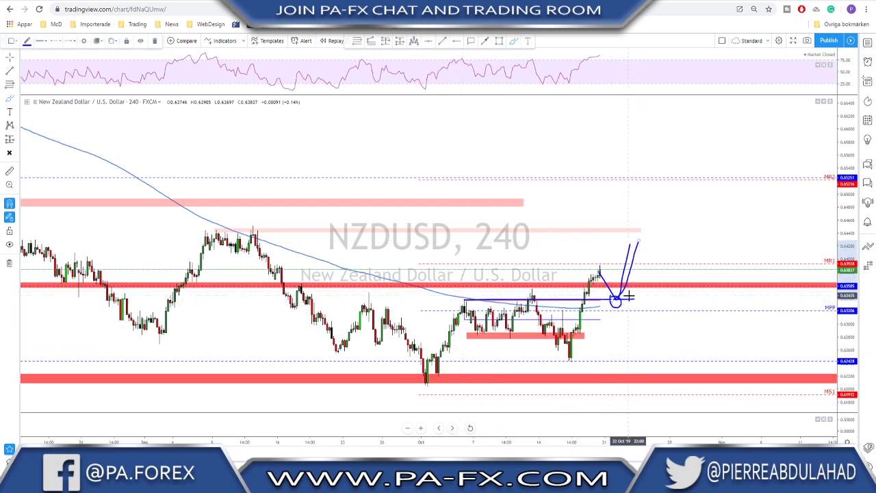
key("ctrl+z")
key("ctrl+z")
scroll(613, 299, "up", 1)
key("ctrl+z")
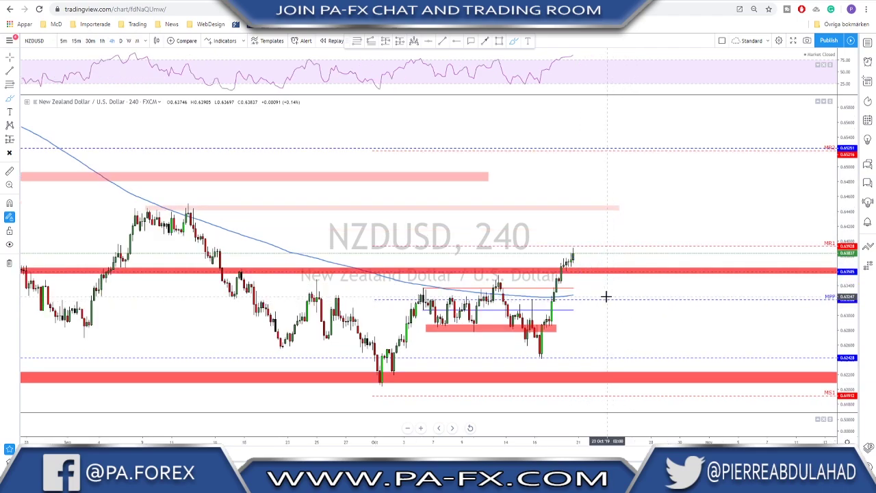
- Sketch a deeper NZDUSD pullback to the October support zone below the monthly pivot with a rebound, and undo the strokes
left_click_drag(574, 255, 585, 296)
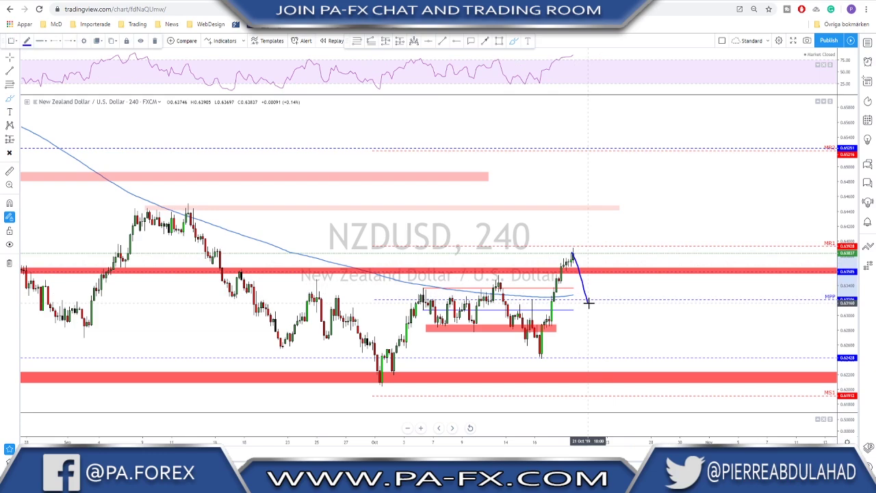
left_click_drag(590, 308, 600, 327)
mouse_move(431, 324)
left_mouse_down()
mouse_move(626, 324)
mouse_move(604, 319)
mouse_move(631, 240)
left_mouse_up()
key("ctrl+z")
key("ctrl+z")
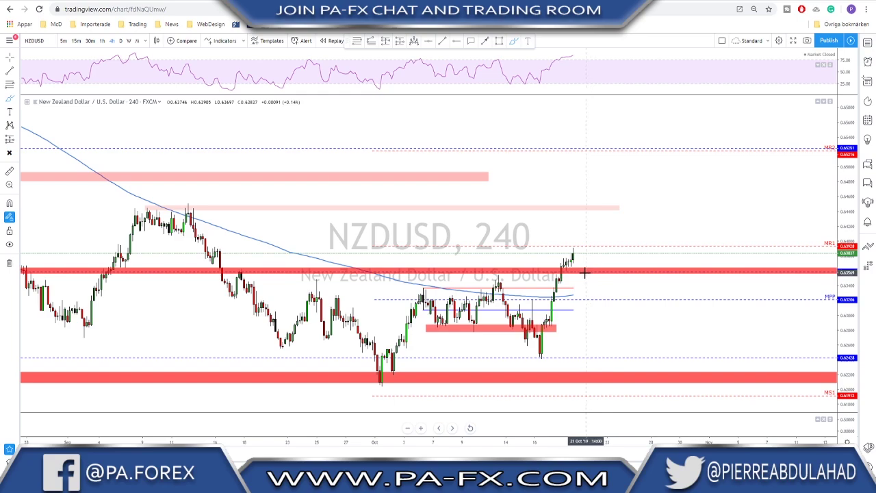
- Trace NZDUSD's October zigzag rise, draw a horizontal stroke along the broken October highs, and sketch a small dip followed by a rally
scroll(583, 273, "down", 5)
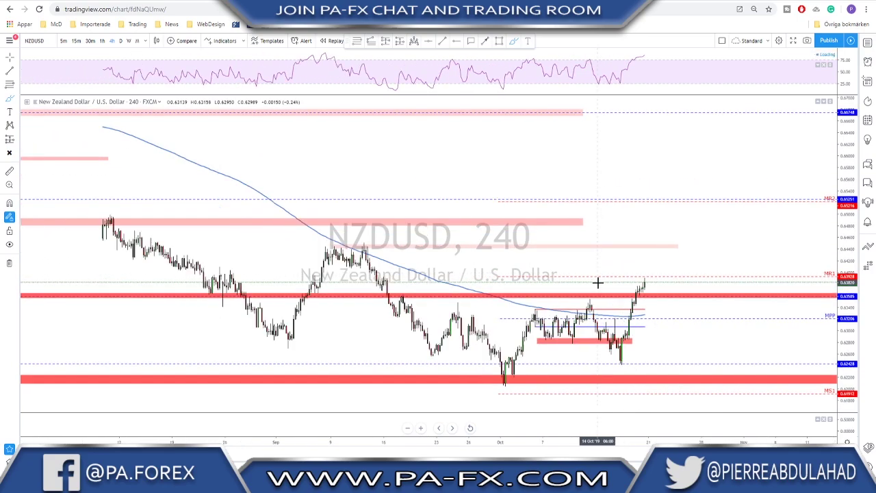
mouse_move(504, 380)
left_mouse_down()
mouse_move(528, 336)
mouse_move(579, 329)
mouse_move(612, 339)
mouse_move(643, 279)
left_mouse_up()
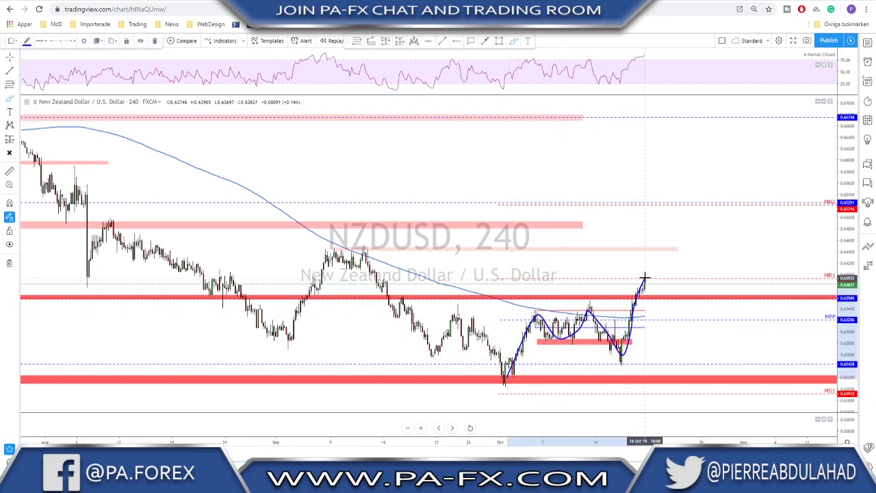
left_click_drag(526, 309, 624, 310)
mouse_move(646, 281)
left_mouse_down()
mouse_move(658, 295)
mouse_move(673, 226)
left_mouse_up()
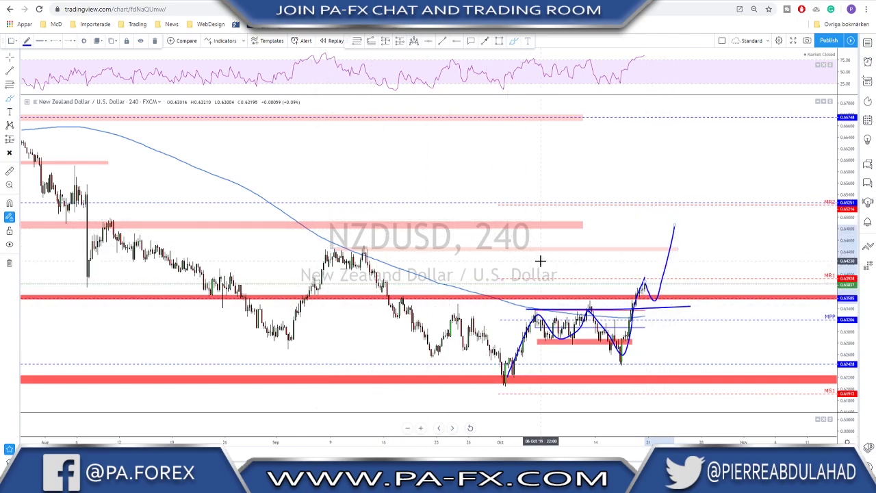
- Undo the zigzag, level and rally strokes on the 4-hour NZDUSD chart
key("ctrl+z")
key("ctrl+z")
key("ctrl+z")
key("ctrl+z")
key("ctrl+z")
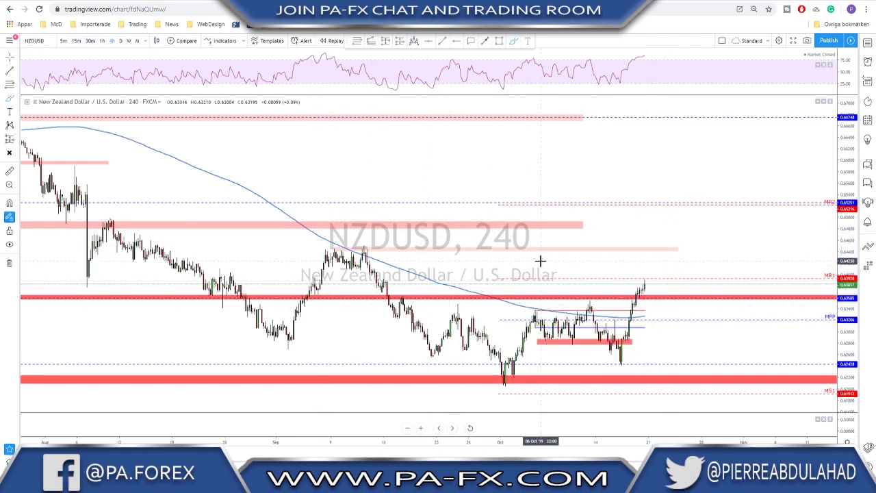